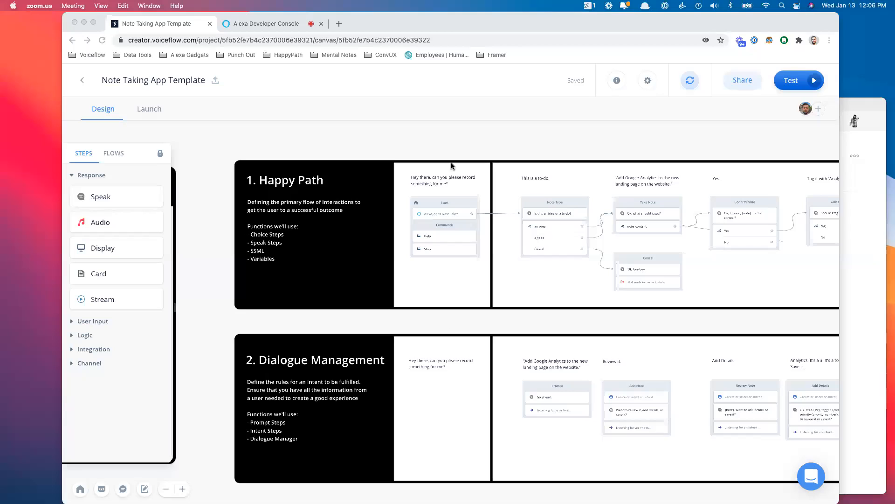
# Move and narrow the browser window so Todoist shows beside it, and view the To Do List project before returning to the canvas
pyautogui.moveTo(569, 24); pyautogui.dragTo(512, 23)
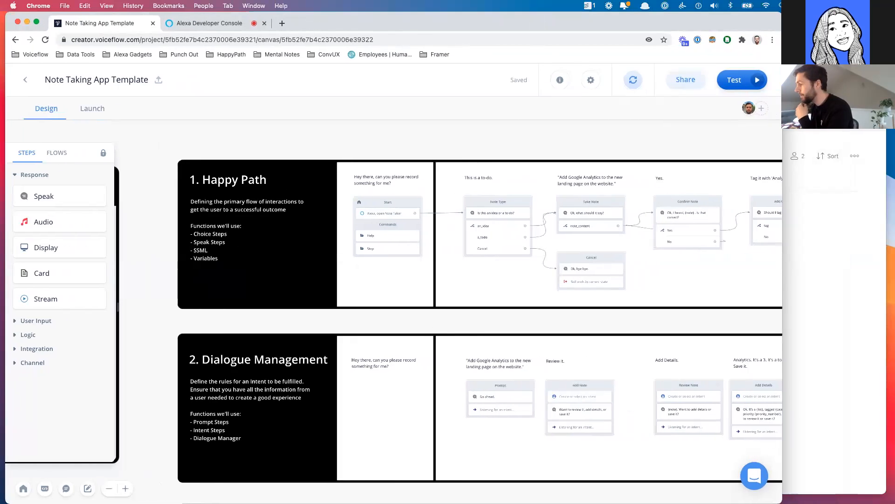
pyautogui.moveTo(873, 488); pyautogui.dragTo(777, 487)
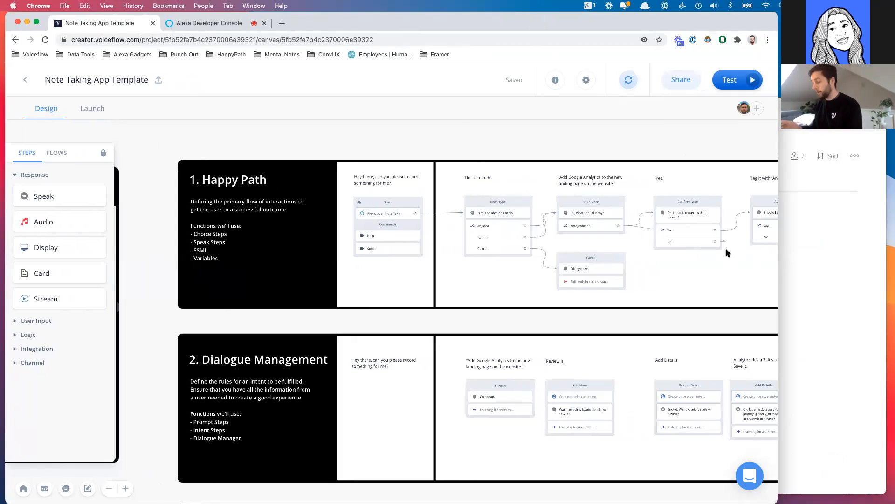
pyautogui.click(823, 345)
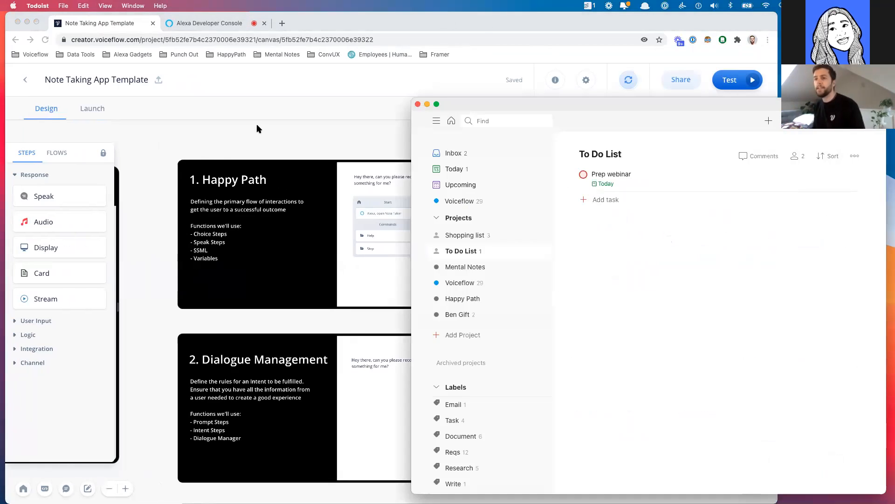
pyautogui.click(218, 147)
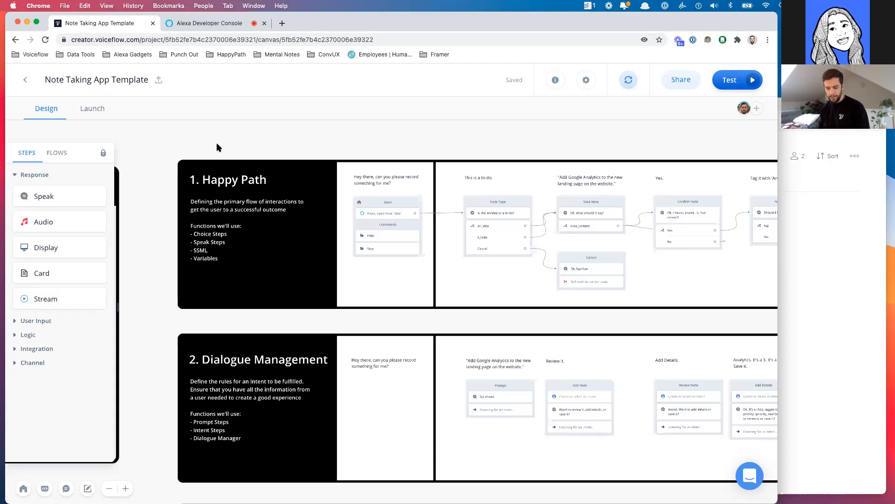
# Switch to Todoist, reposition its window to check the tasks in the To Do List, and return to the Voiceflow canvas
pyautogui.click(861, 303)
pyautogui.moveTo(626, 113); pyautogui.dragTo(612, 94)
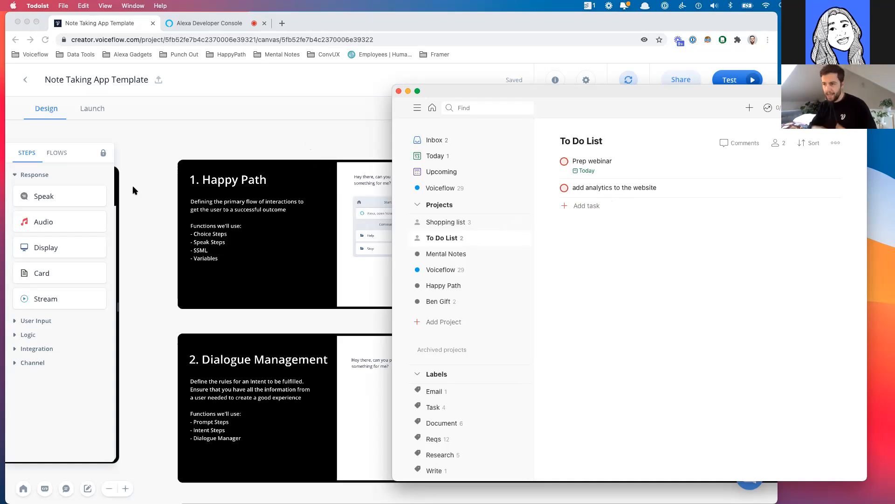
pyautogui.click(140, 235)
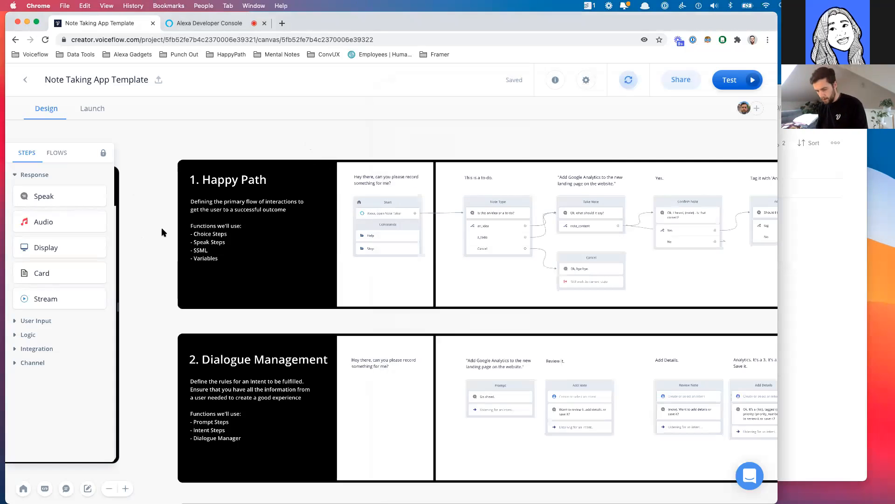
# Copy the download link of the Note Taking App Template project from the workspace dashboard and reopen the project
pyautogui.scroll(-4, 158, 302)
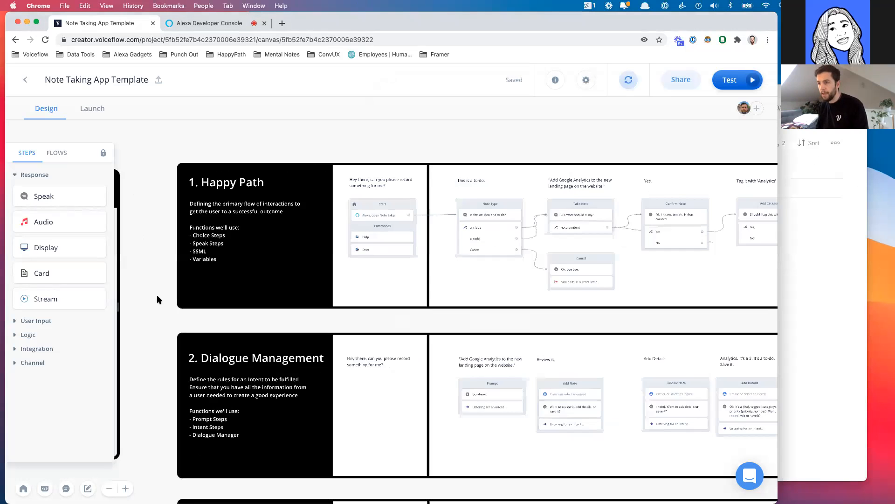
pyautogui.scroll(-3, 134, 259)
pyautogui.moveTo(134, 260); pyautogui.dragTo(260, 213)
pyautogui.scroll(-1, 219, 365)
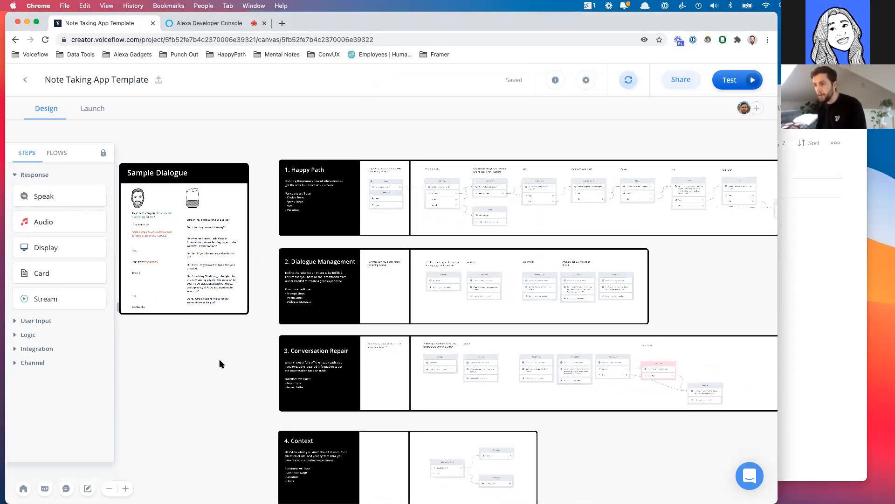
pyautogui.click(27, 80)
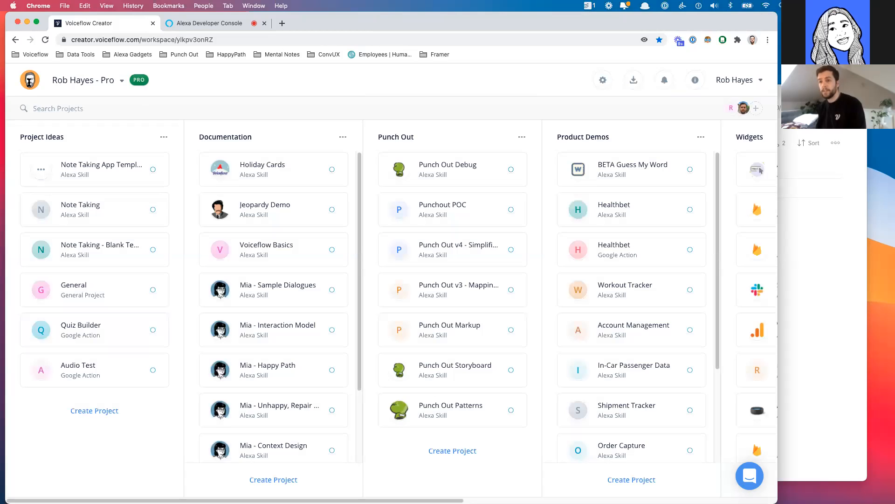
pyautogui.click(41, 169)
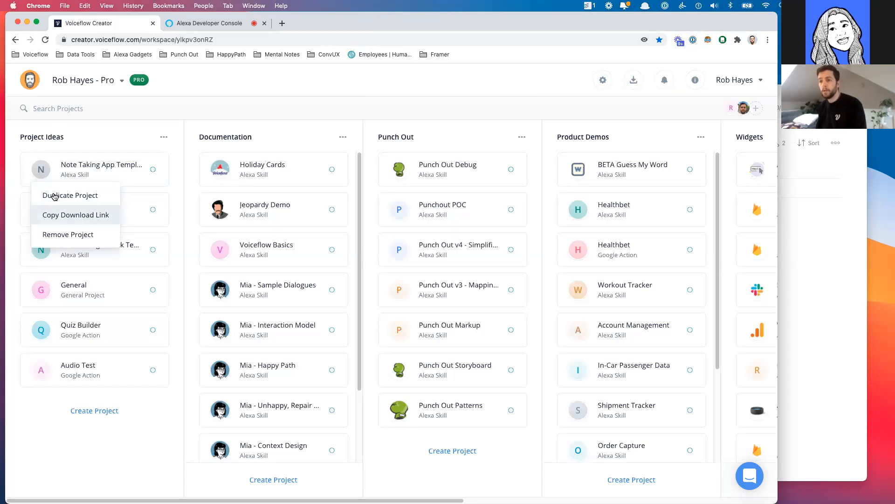
pyautogui.click(70, 214)
pyautogui.click(91, 169)
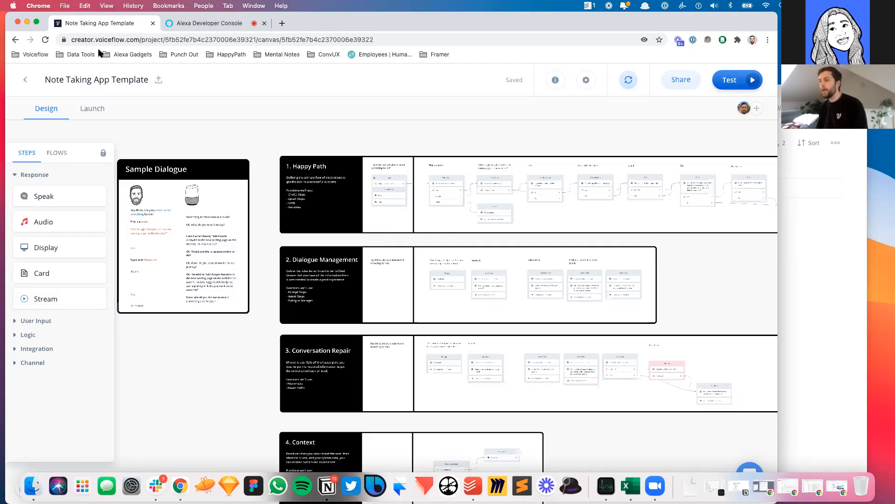
# Open the copied download link in a new browser tab and copy the project to the Starter workspace
pyautogui.click(291, 23)
pyautogui.press('super+v')
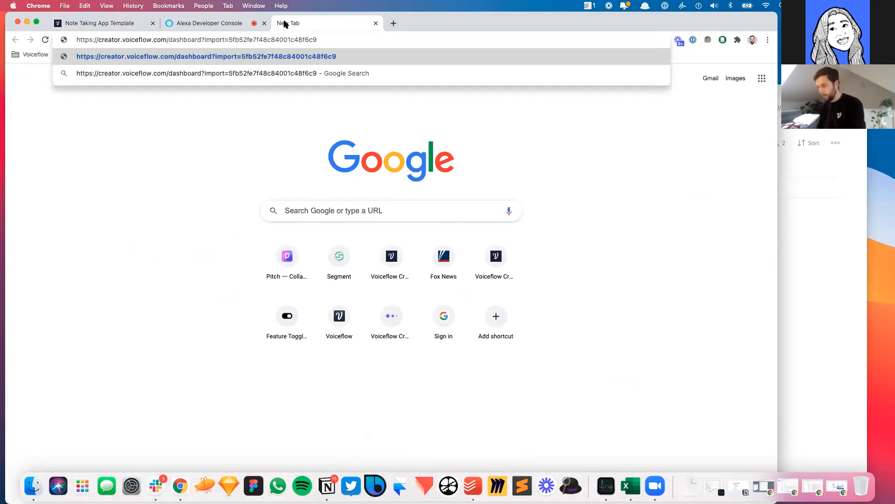
pyautogui.press('Return')
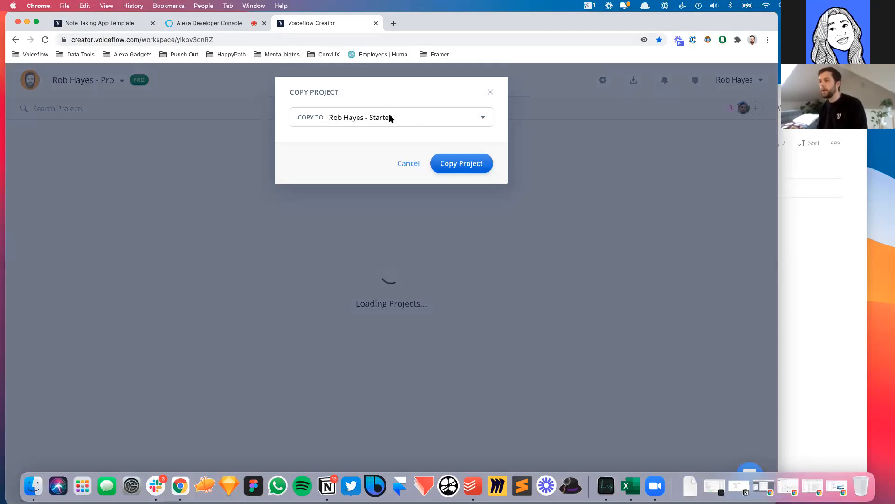
pyautogui.click(389, 113)
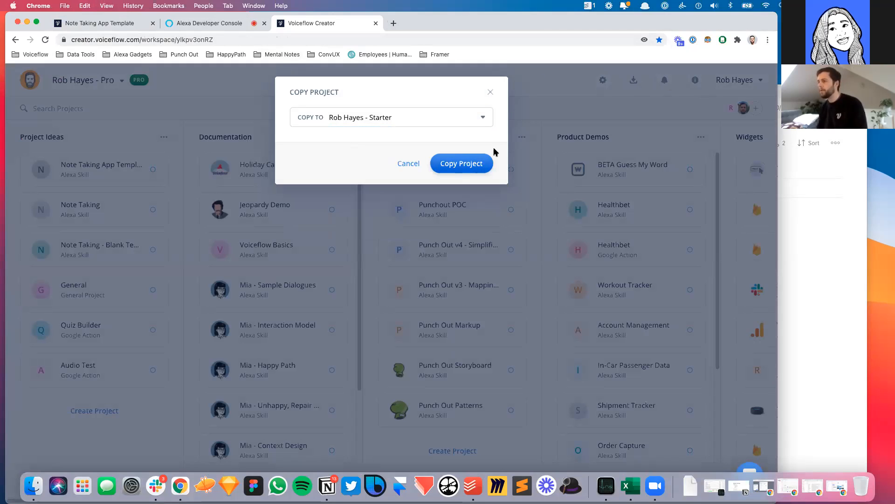
pyautogui.click(461, 166)
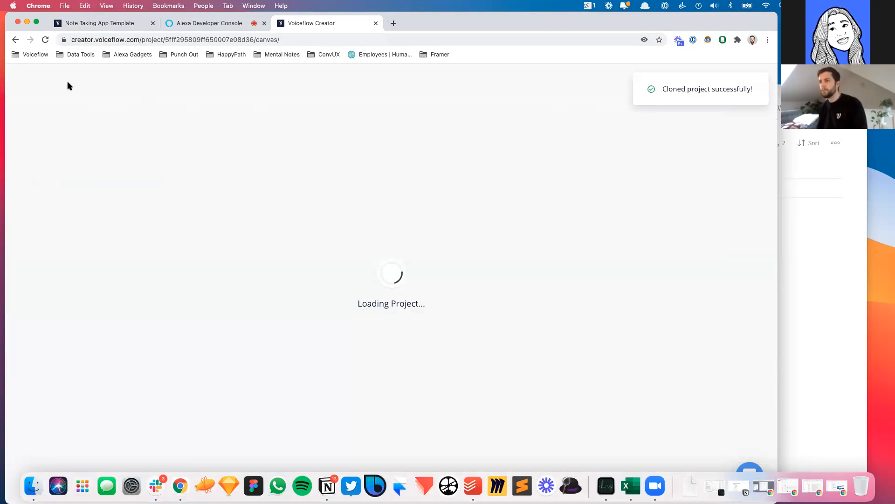
# Close the cloned project's tab and show the original Note Taking App Template in full screen
pyautogui.click(138, 26)
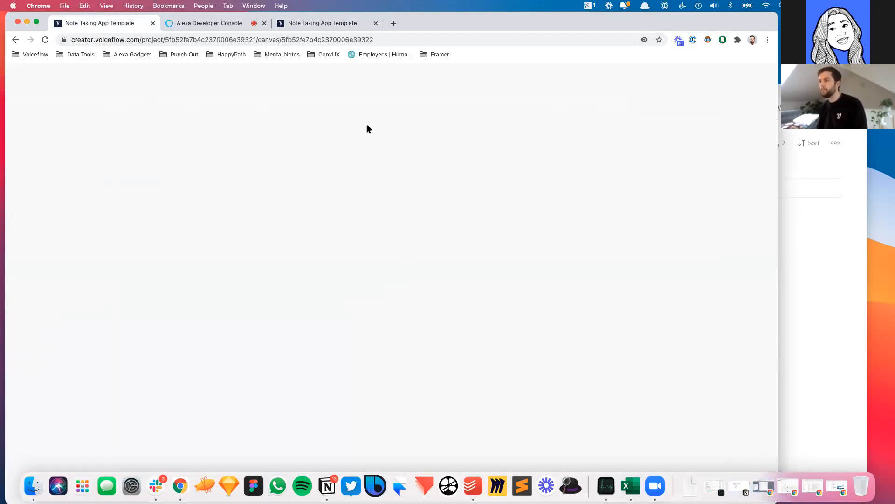
pyautogui.moveTo(703, 21); pyautogui.dragTo(719, 21)
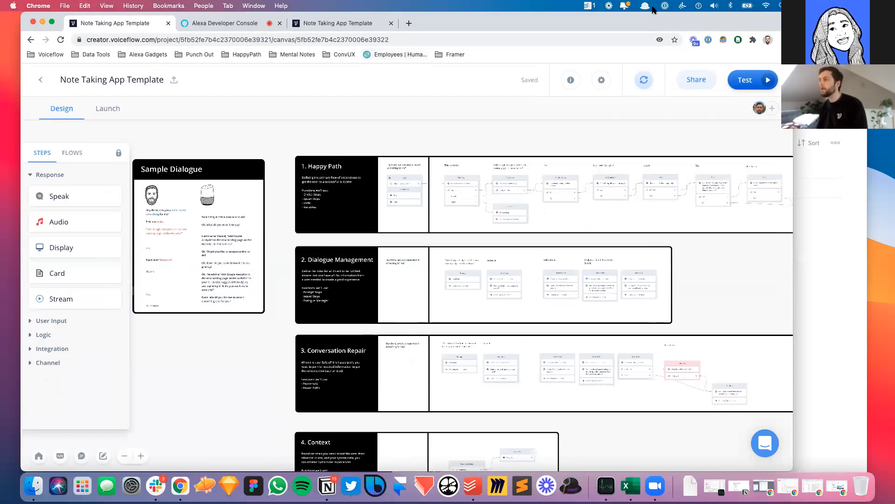
pyautogui.moveTo(408, 25); pyautogui.dragTo(408, 58)
pyautogui.click(390, 56)
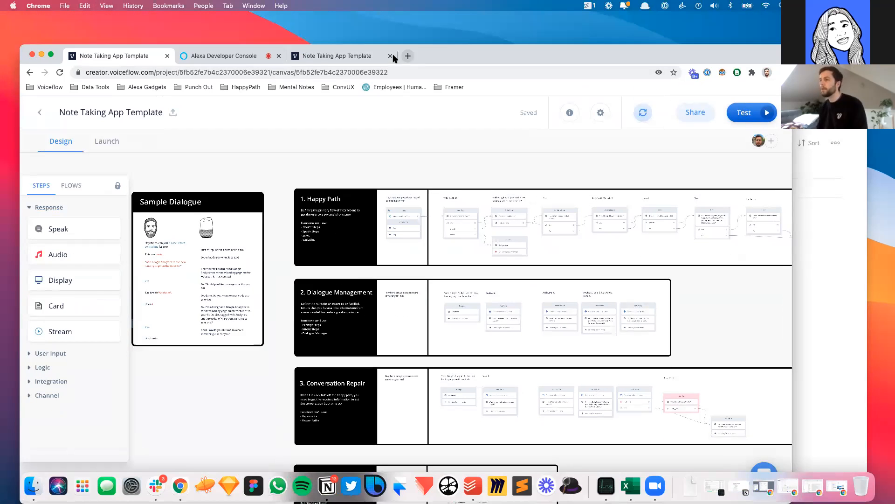
pyautogui.moveTo(398, 51); pyautogui.dragTo(401, 19)
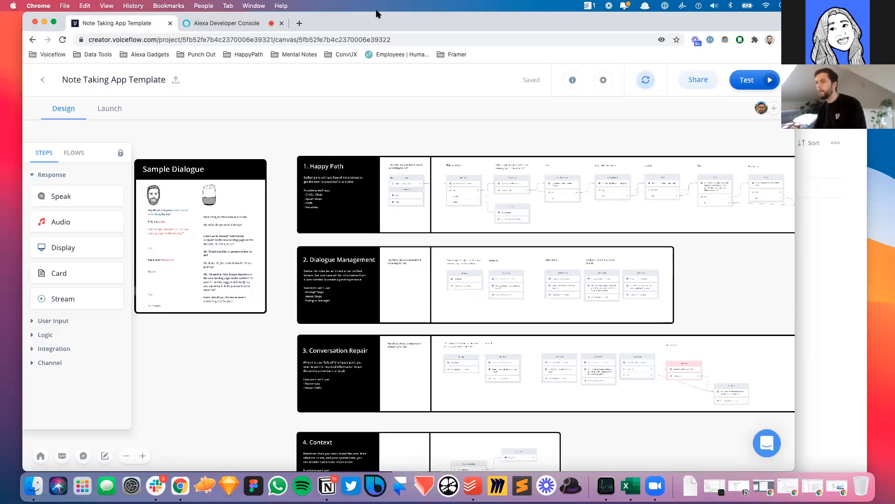
pyautogui.click(55, 21)
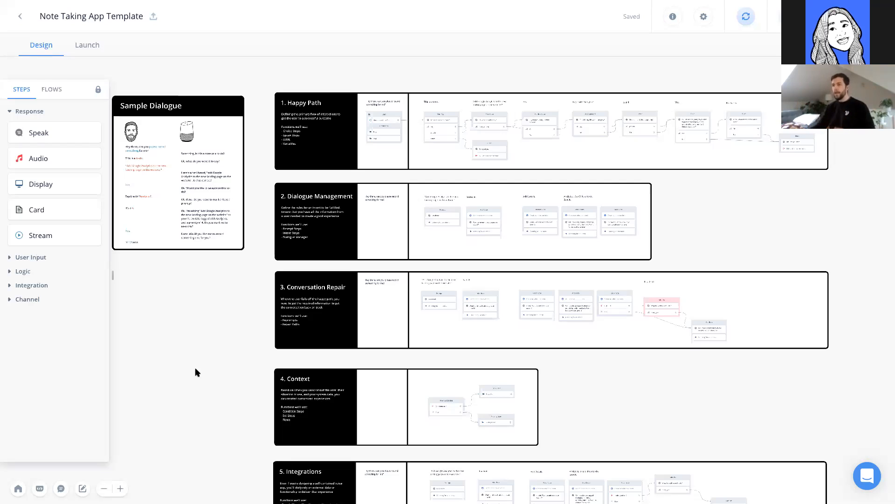
# Examine the step types in the Response and User Input categories and collapse both categories
pyautogui.moveTo(246, 291); pyautogui.dragTo(232, 338)
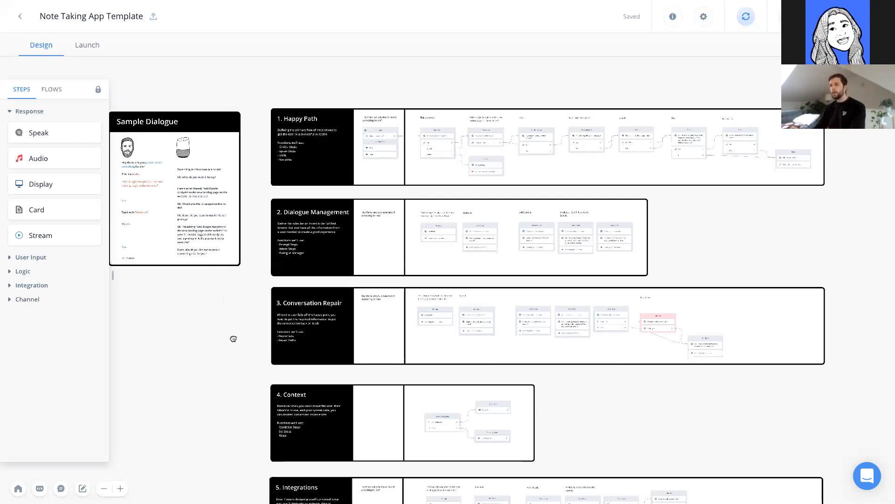
pyautogui.click(20, 112)
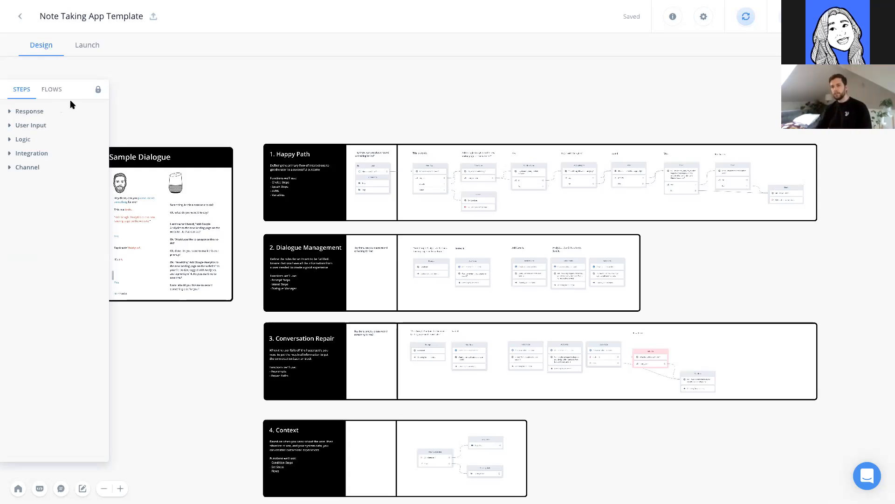
pyautogui.click(28, 112)
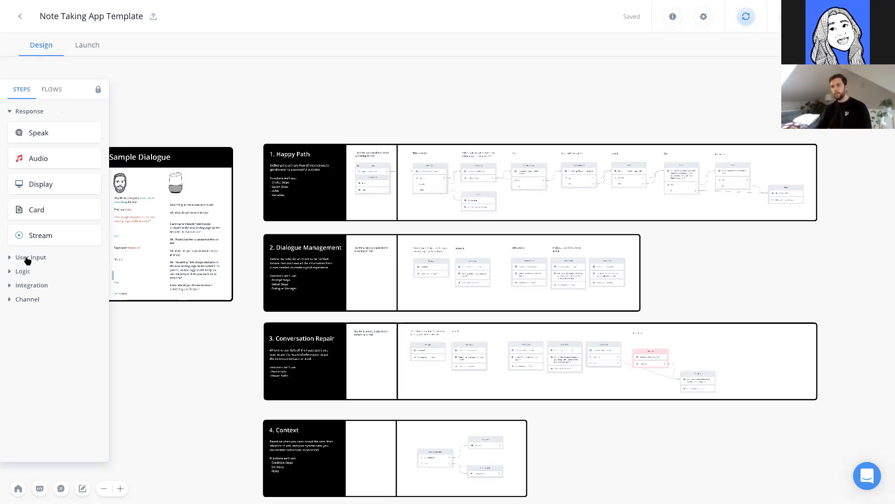
pyautogui.click(26, 259)
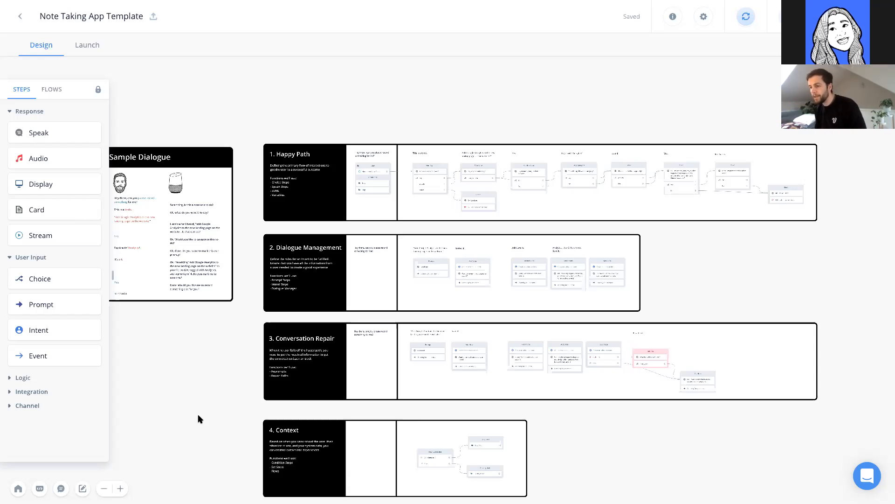
pyautogui.scroll(-5, 222, 402)
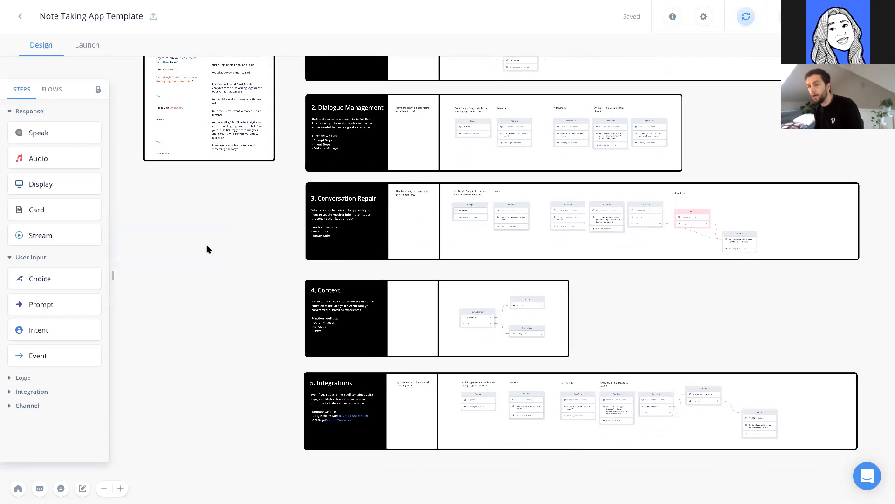
pyautogui.click(27, 256)
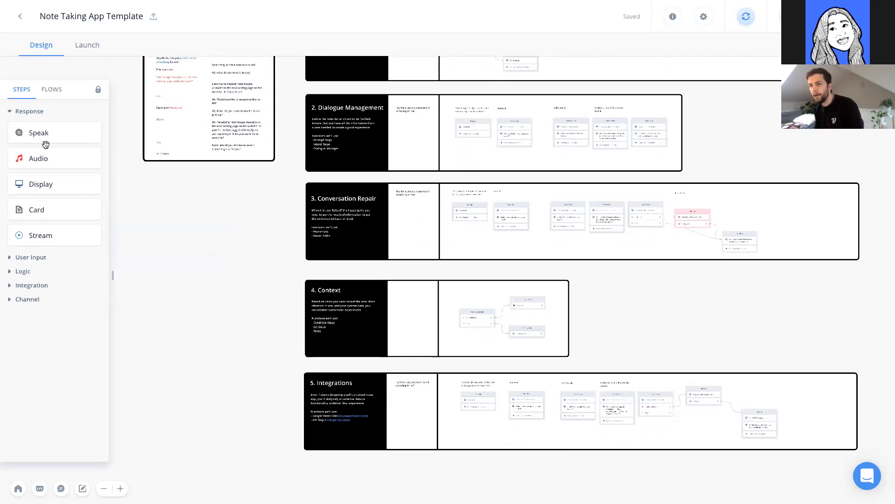
pyautogui.click(38, 112)
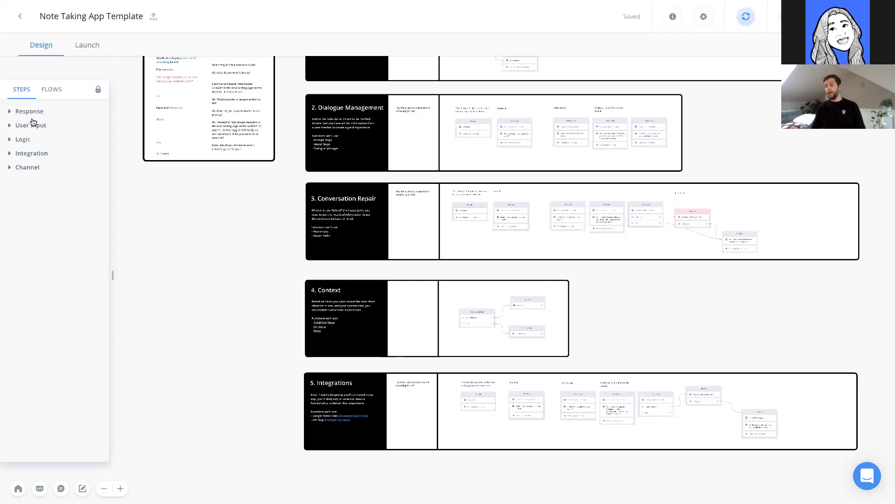
# Examine the step types in the Logic and Integration categories, leaving Integration expanded
pyautogui.click(24, 139)
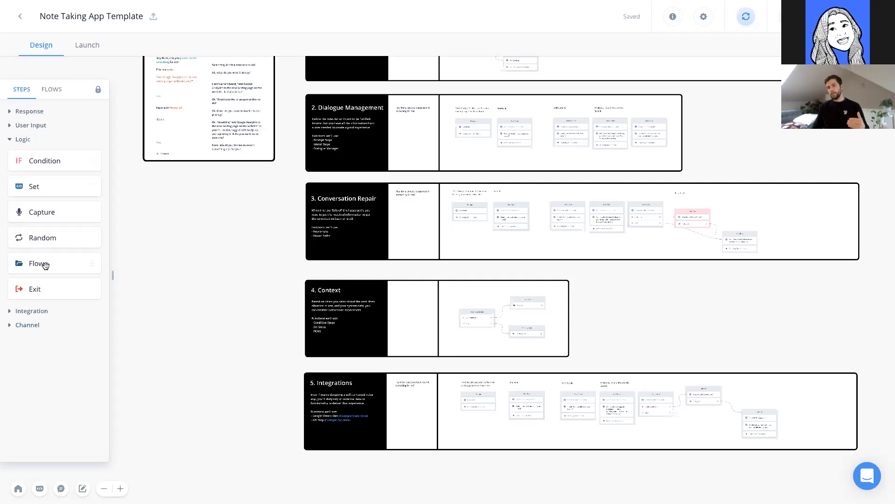
pyautogui.click(24, 139)
pyautogui.click(26, 153)
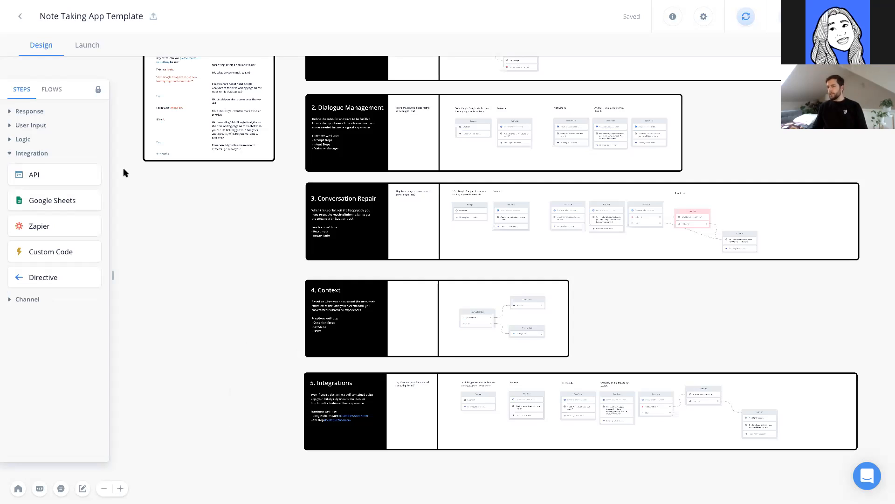
pyautogui.click(30, 153)
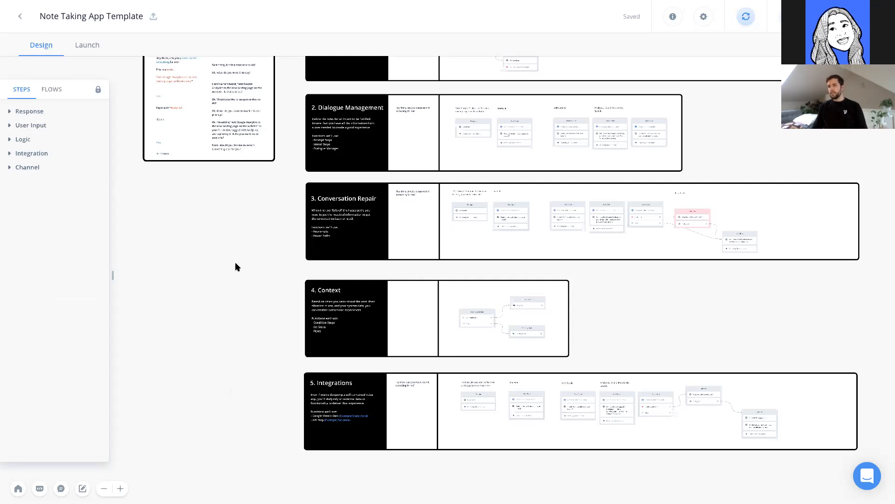
pyautogui.click(49, 157)
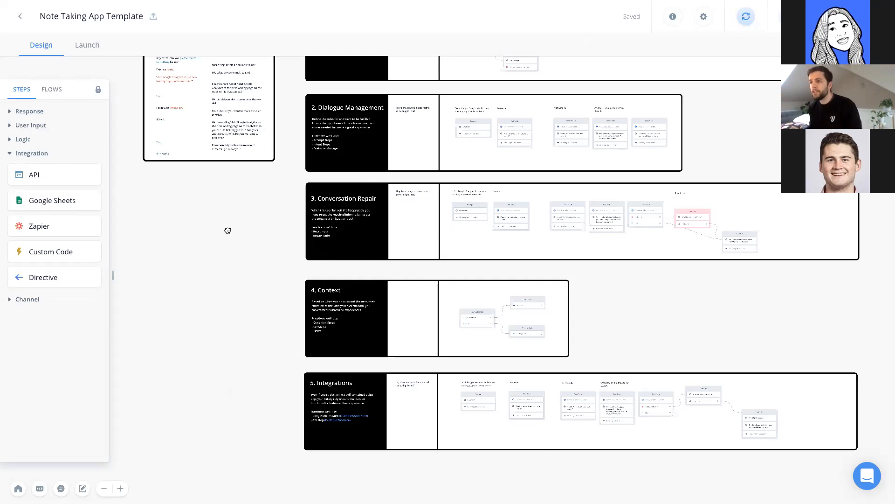
# Examine the Sample Dialogue board up close, followed by the Happy Path and Dialogue Management sections of the canvas
pyautogui.scroll(5, 226, 233)
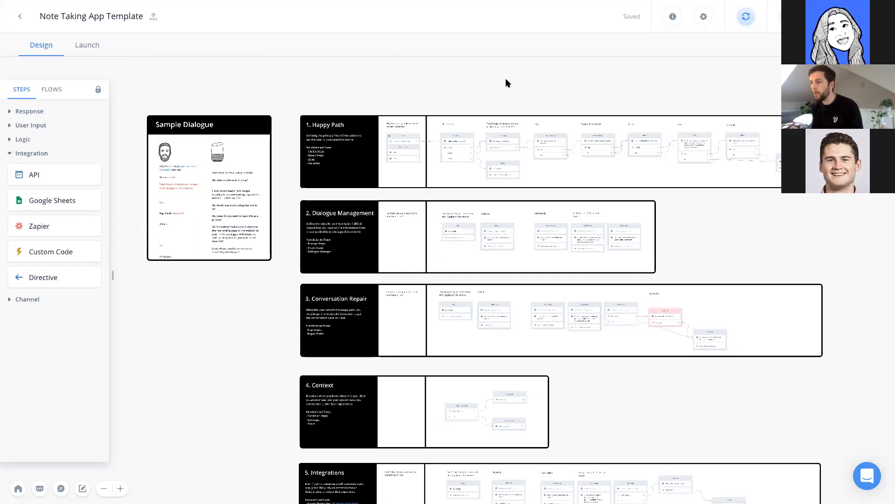
pyautogui.scroll(3, 146, 323)
pyautogui.moveTo(280, 357); pyautogui.dragTo(375, 484)
pyautogui.scroll(3, 174, 343)
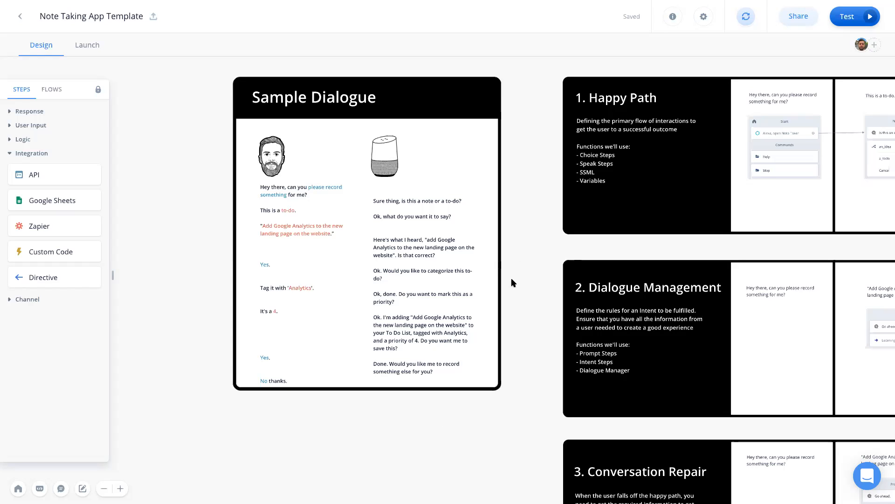
pyautogui.moveTo(530, 266); pyautogui.dragTo(524, 277)
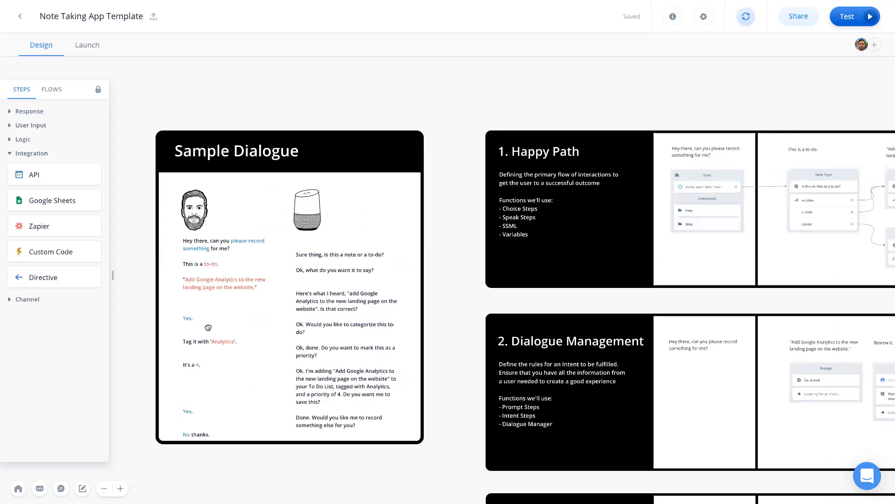
pyautogui.moveTo(563, 73); pyautogui.dragTo(552, 79)
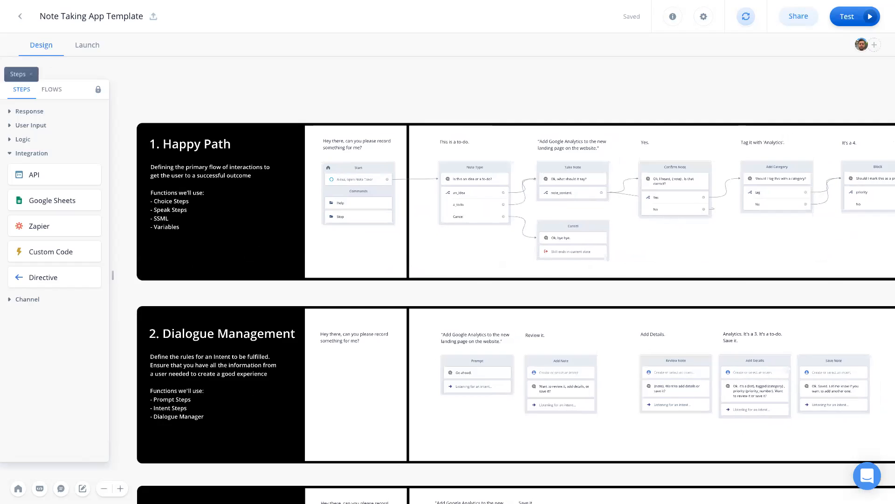
# Collapse the Integration step category and expand the Response category beside the Happy Path section
pyautogui.click(10, 154)
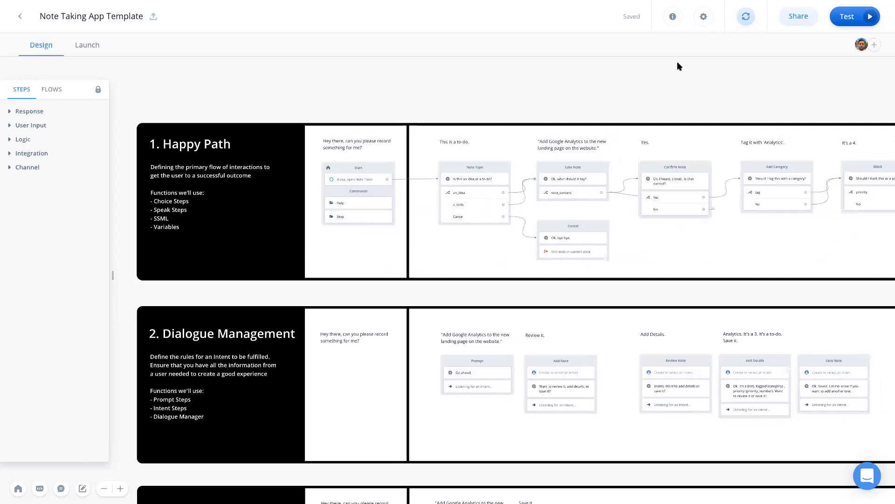
pyautogui.moveTo(670, 66); pyautogui.dragTo(626, 64)
pyautogui.moveTo(178, 88); pyautogui.dragTo(234, 79)
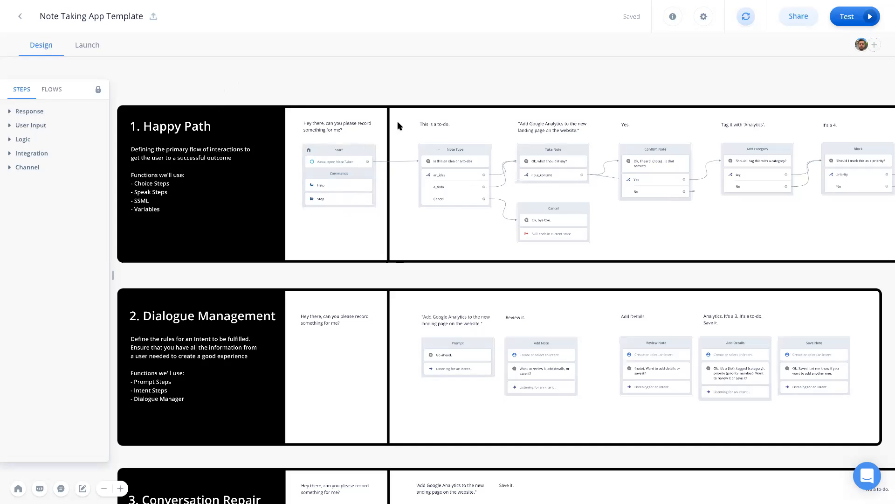
pyautogui.click(18, 112)
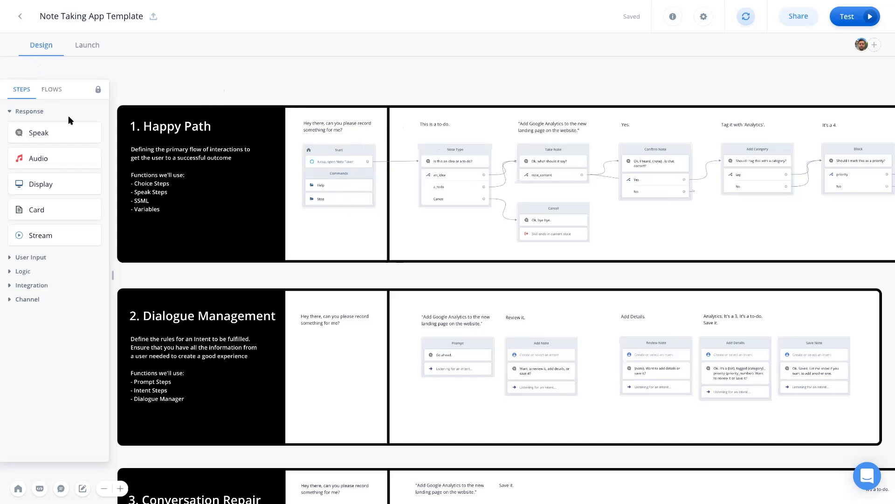
# Examine the Start and Note Type blocks of the Happy Path up close and expand the User Input step category
pyautogui.scroll(1, 452, 191)
pyautogui.scroll(4, 452, 191)
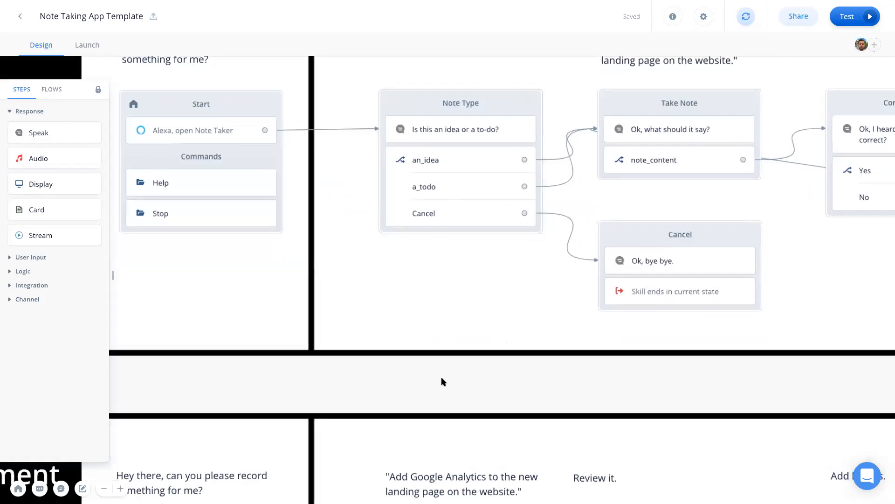
pyautogui.moveTo(441, 378); pyautogui.dragTo(440, 492)
pyautogui.moveTo(196, 75); pyautogui.dragTo(541, 61)
pyautogui.moveTo(377, 78); pyautogui.dragTo(642, 62)
pyautogui.moveTo(526, 84); pyautogui.dragTo(105, 98)
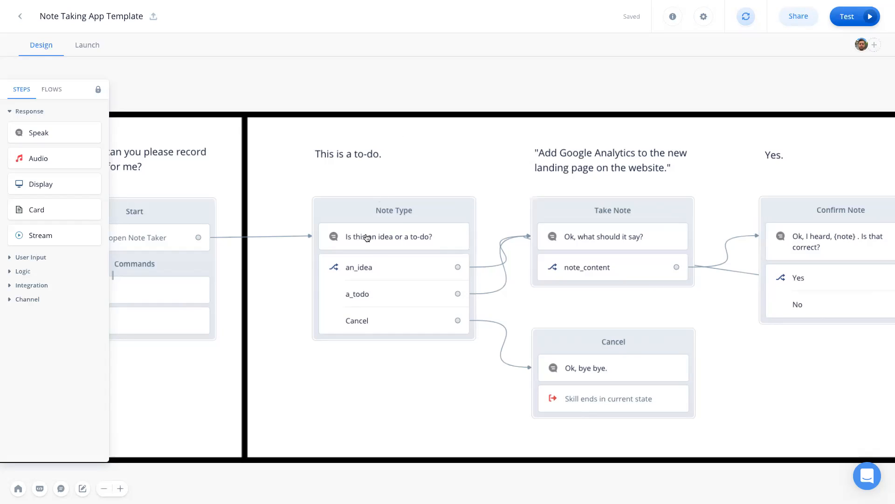
pyautogui.click(21, 257)
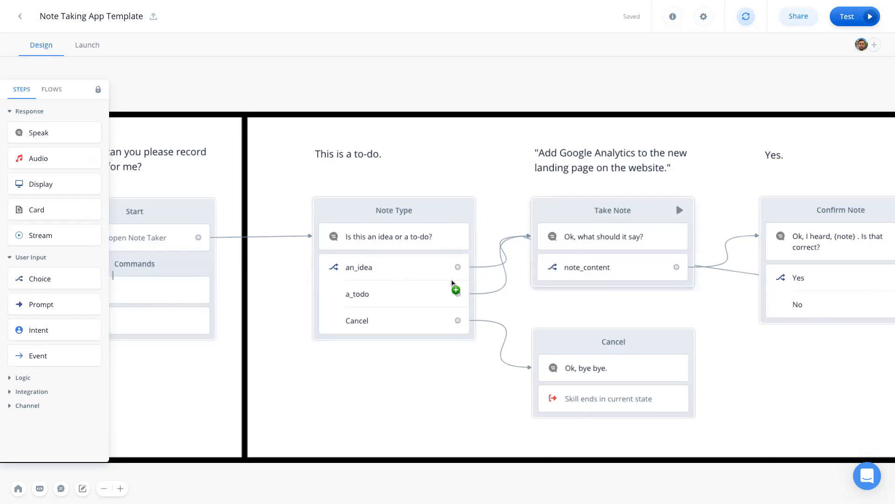
# Open the Note Type block's Choice step and review the utterances of its an_idea and a_todo intents
pyautogui.click(396, 285)
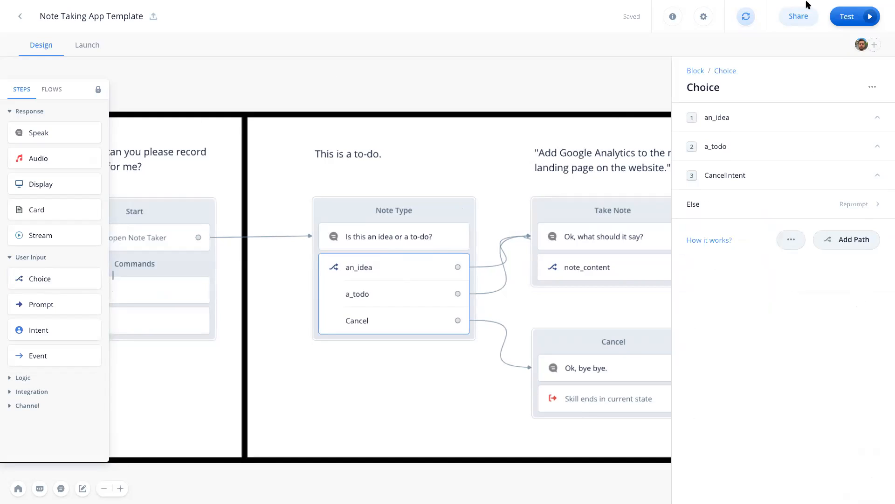
pyautogui.moveTo(741, 3)
pyautogui.click(745, 121)
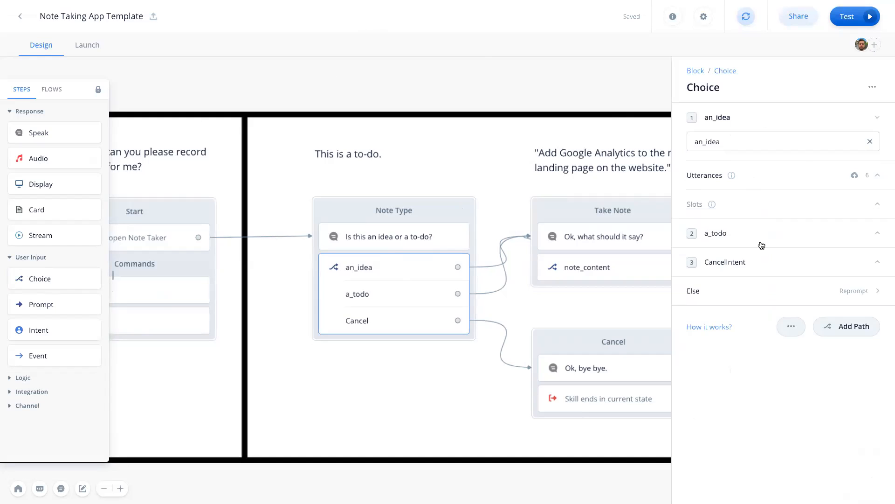
pyautogui.click(762, 241)
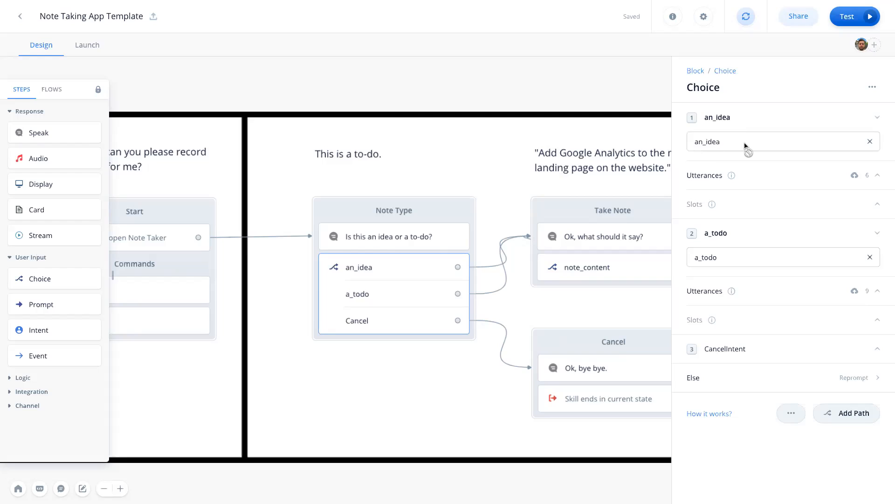
pyautogui.click(750, 178)
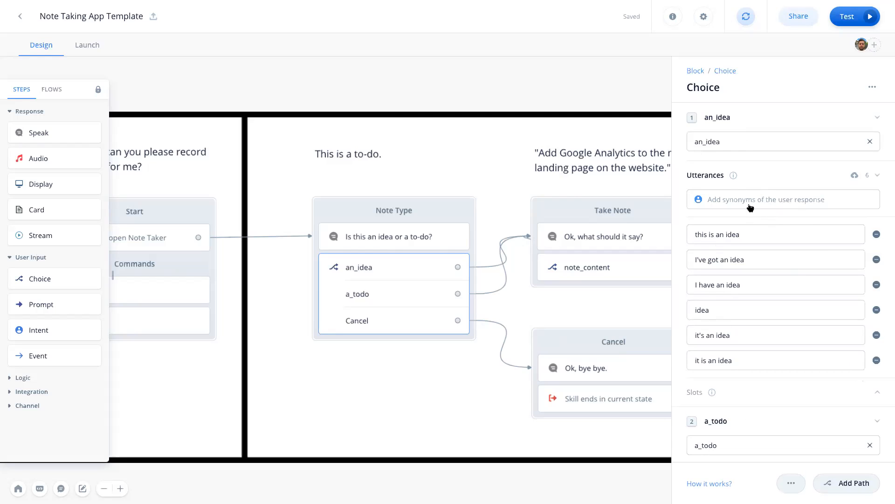
pyautogui.click(753, 179)
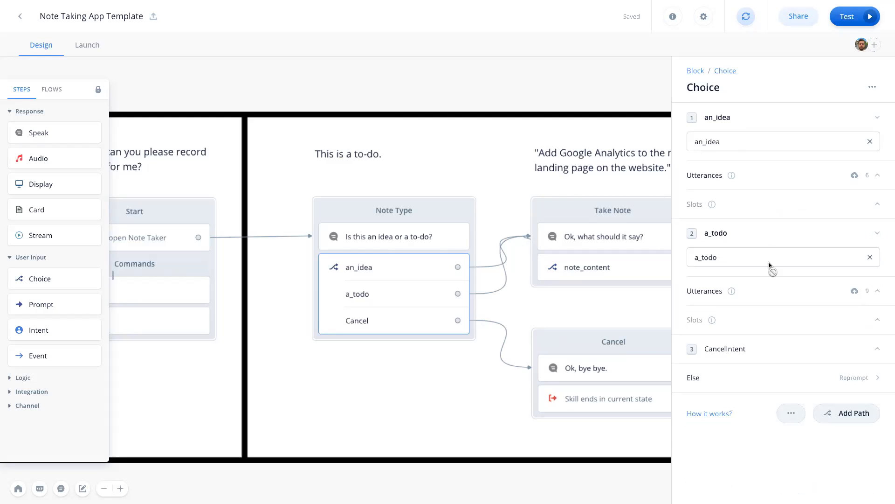
pyautogui.click(747, 290)
pyautogui.scroll(-2, 788, 292)
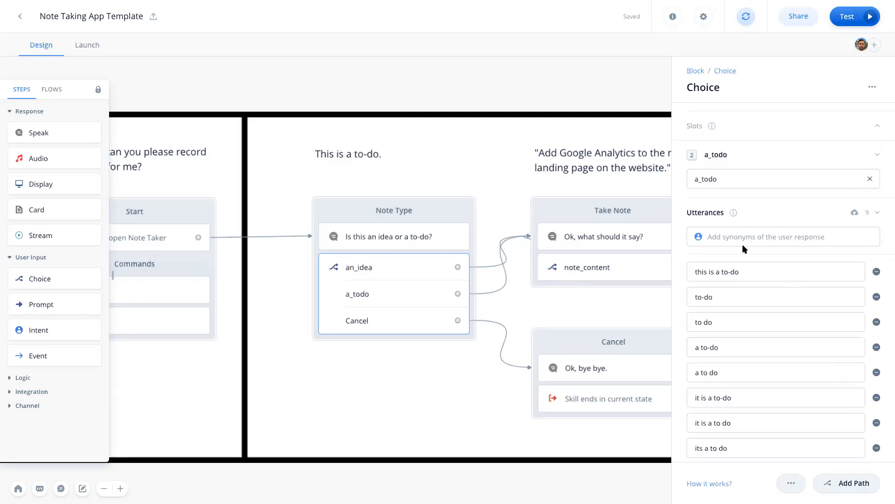
pyautogui.click(799, 207)
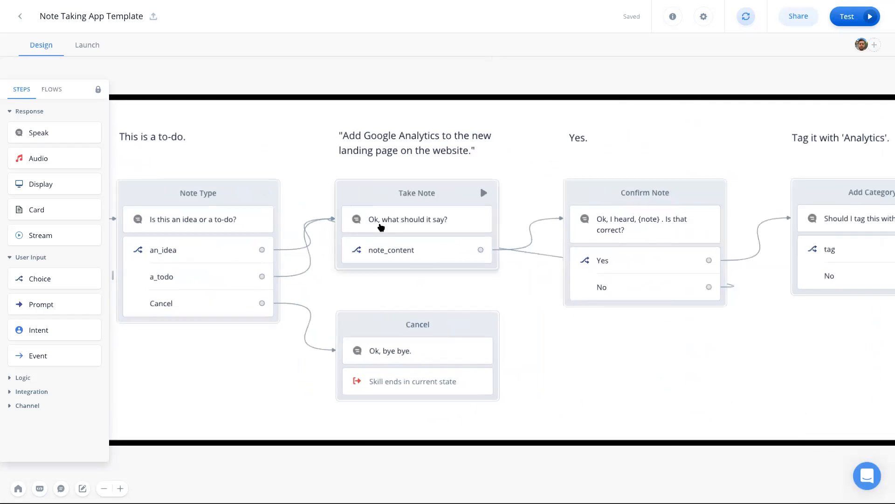
# Try the utterance "my note is {note}" with the note slot in the Take Note block's note_content intent and clear it again
pyautogui.click(402, 252)
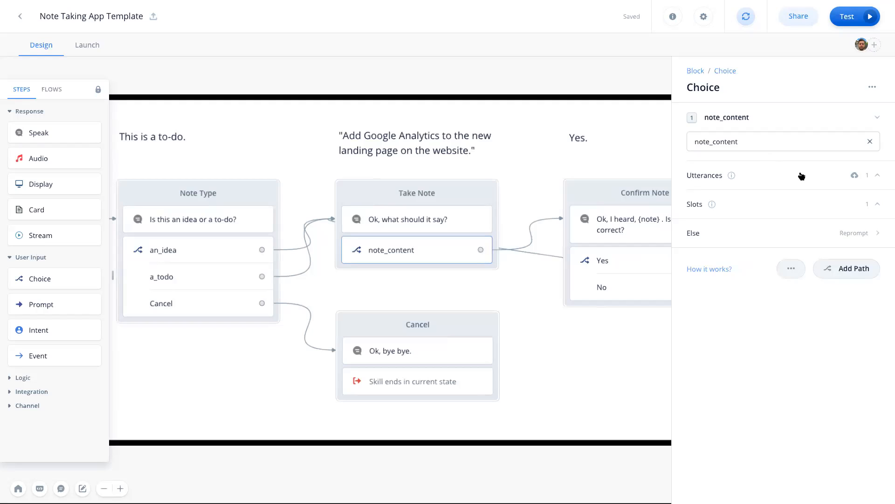
pyautogui.click(803, 176)
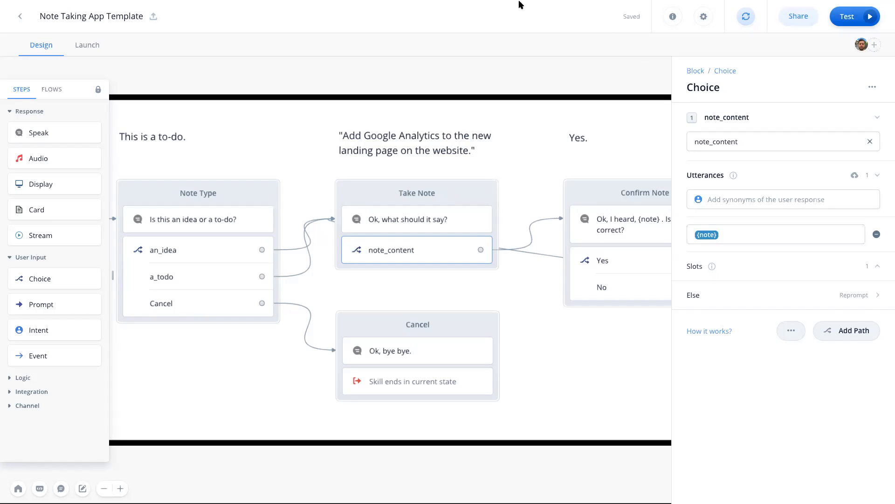
pyautogui.click(760, 196)
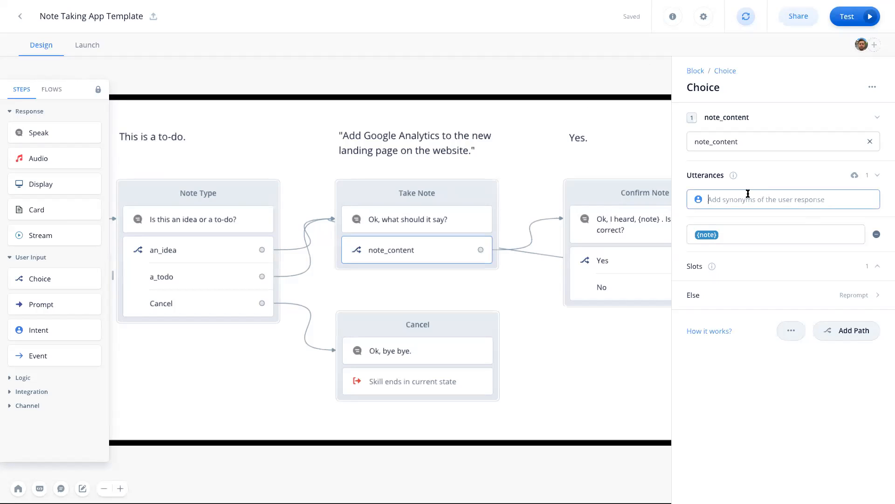
pyautogui.write('my note is {')
pyautogui.press('Down')
pyautogui.press('Down')
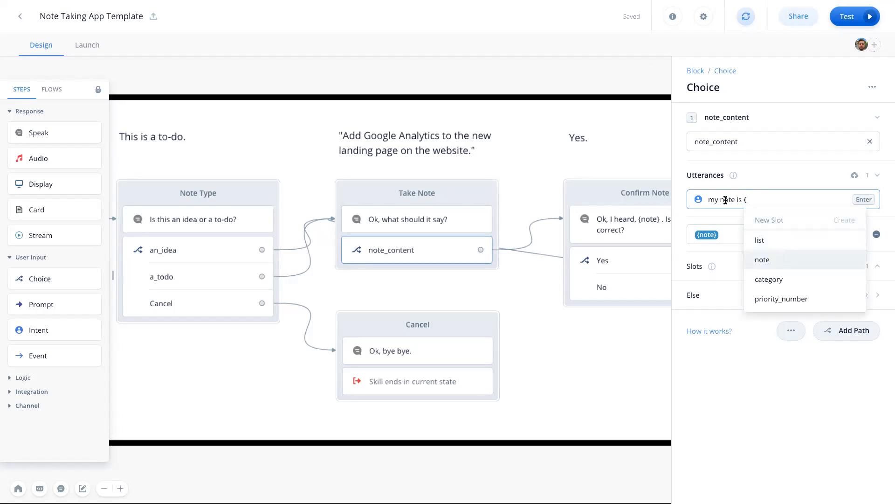
pyautogui.press('Return')
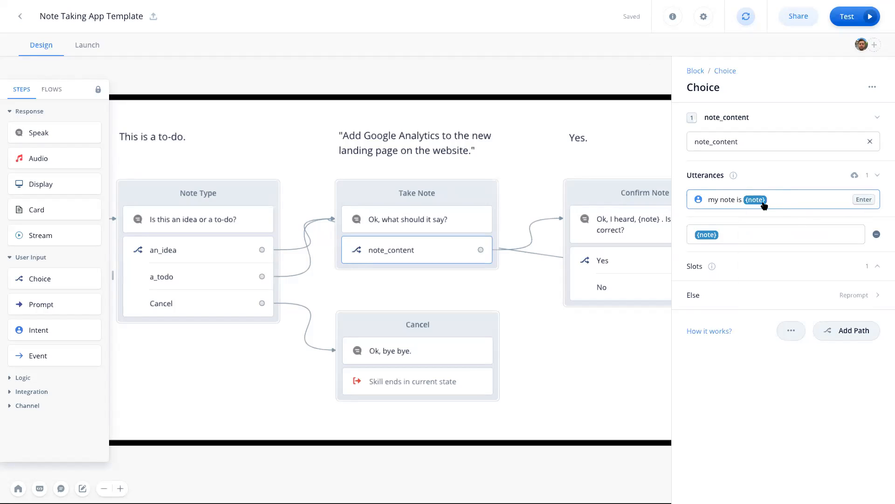
pyautogui.moveTo(765, 205); pyautogui.dragTo(758, 173)
pyautogui.press('BackSpace')
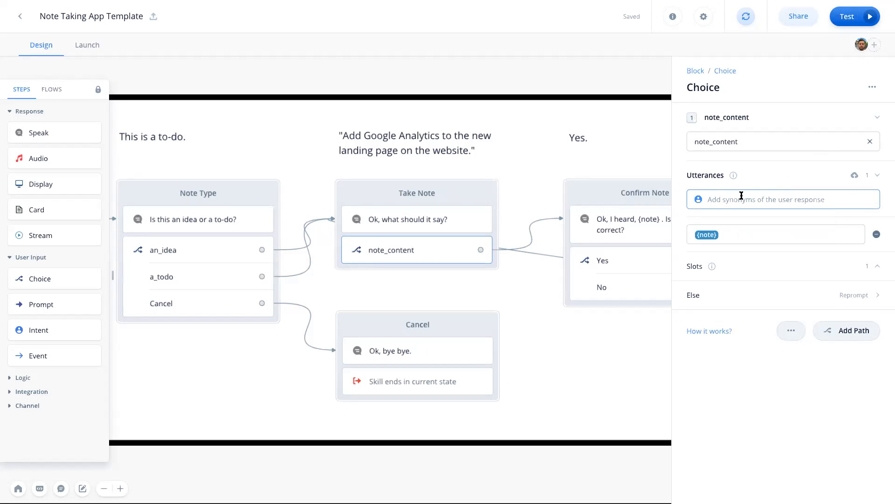
pyautogui.click(639, 105)
# Inspect the Confirm Note block's Speak step and how its response uses the {note} variable
pyautogui.moveTo(670, 74); pyautogui.dragTo(526, 77)
pyautogui.rightClick(245, 266)
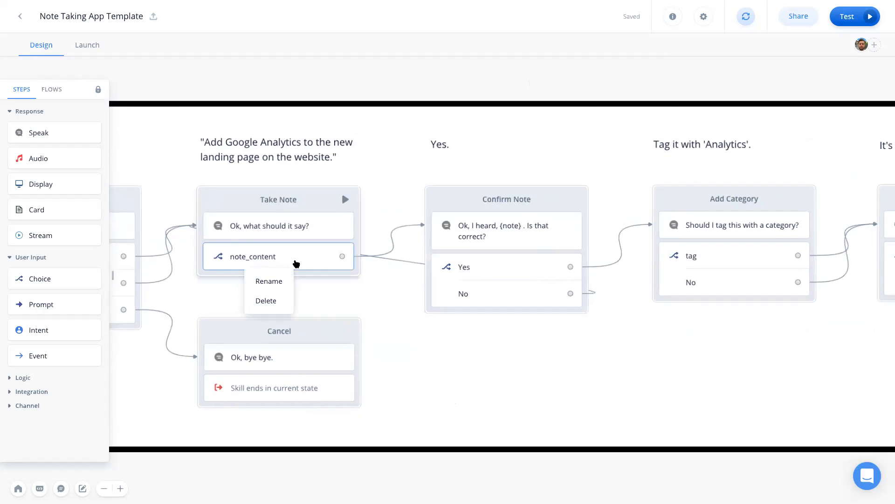
pyautogui.click(672, 76)
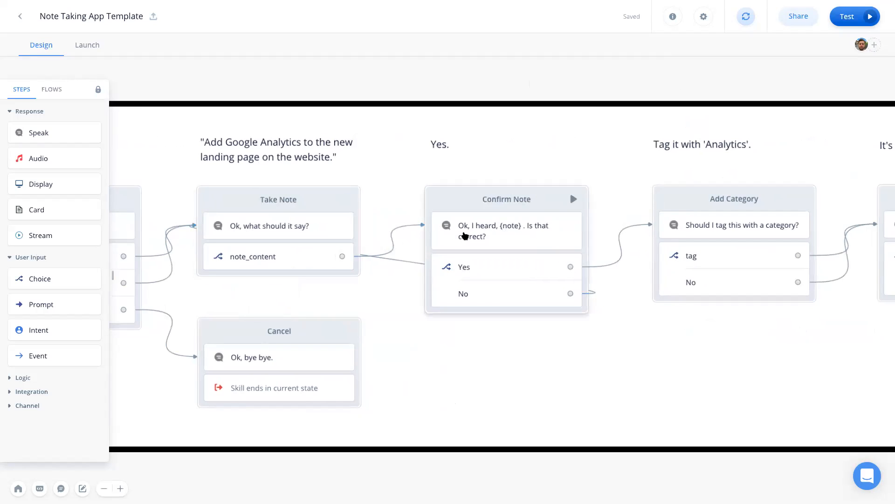
pyautogui.click(503, 230)
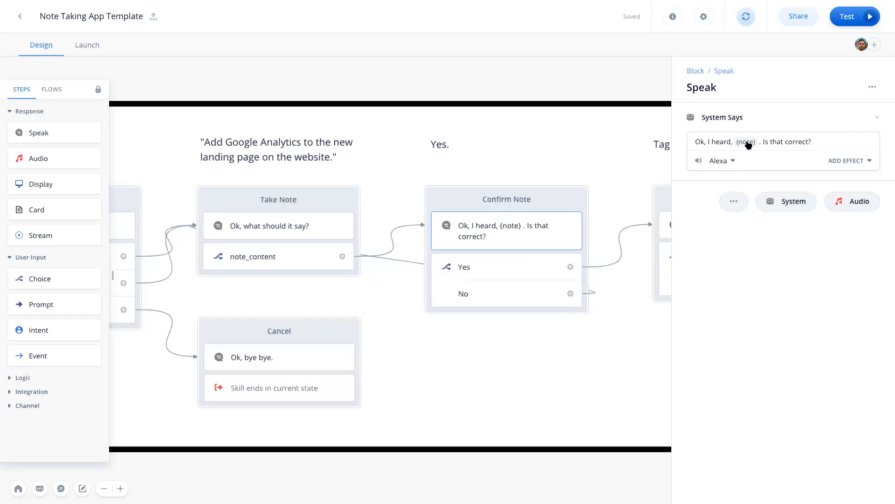
pyautogui.click(390, 88)
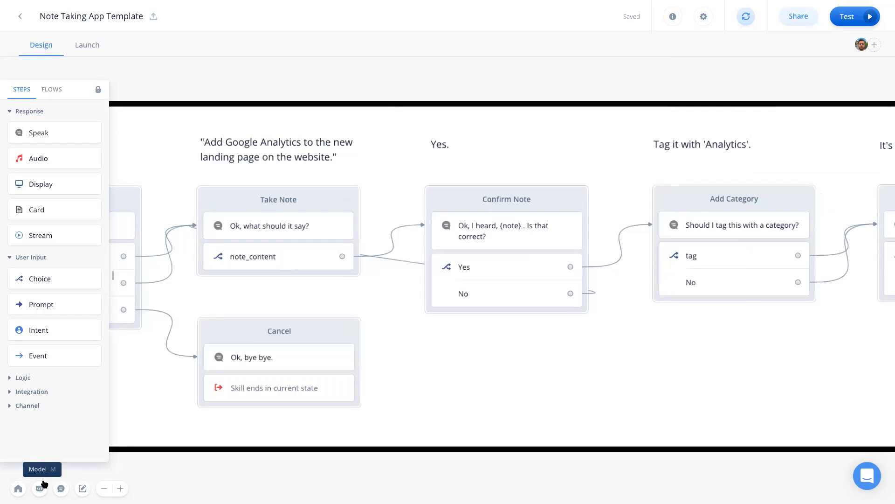
pyautogui.click(491, 230)
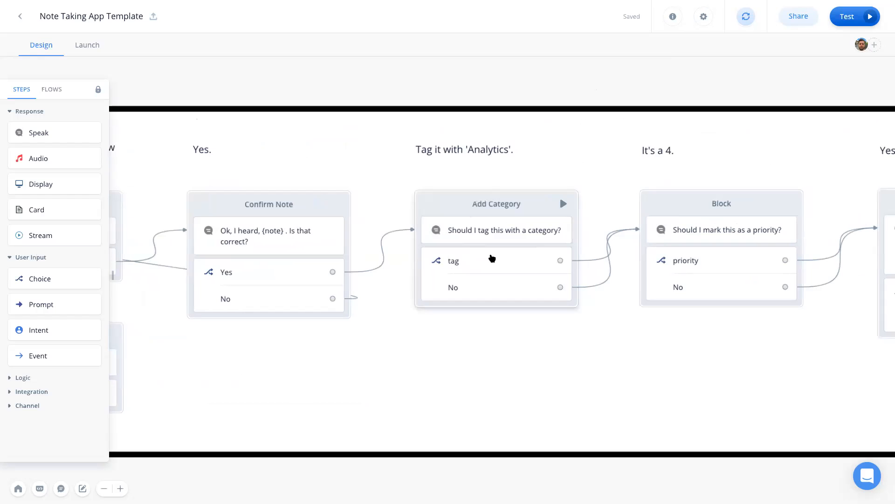
# Review the tag intent's utterances in the Add Category block and inspect the custom values of its category slot
pyautogui.click(509, 267)
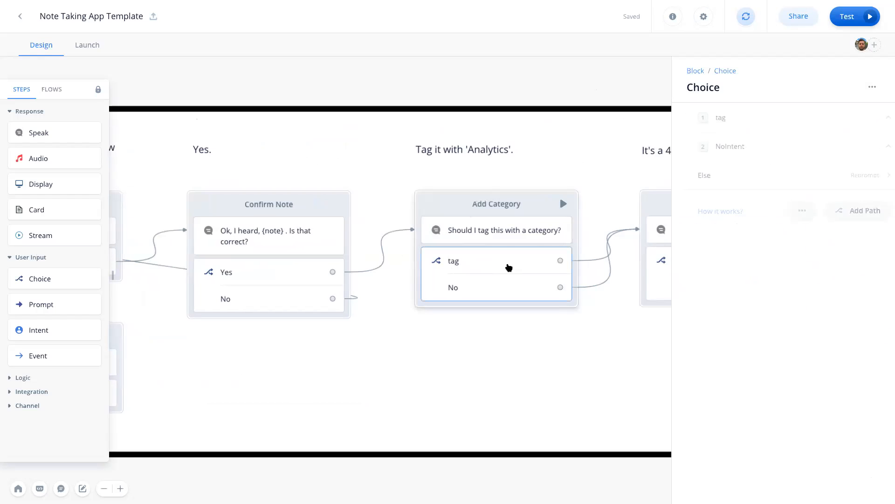
pyautogui.click(805, 121)
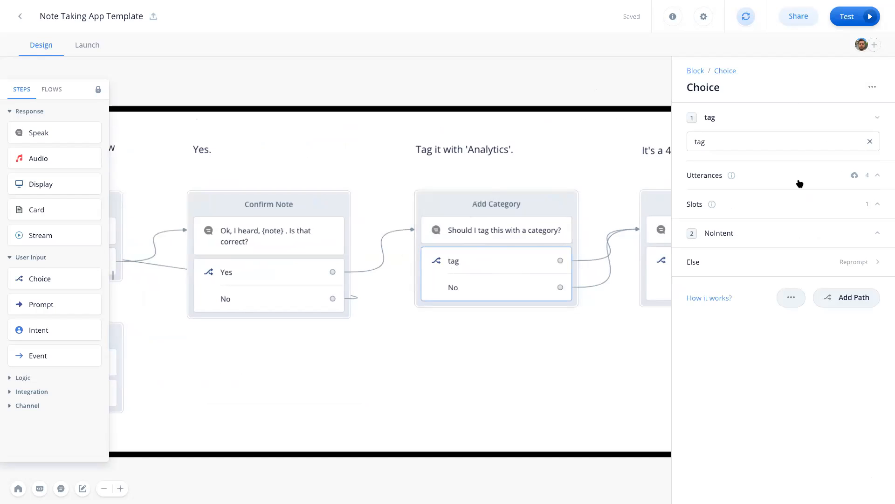
pyautogui.click(768, 173)
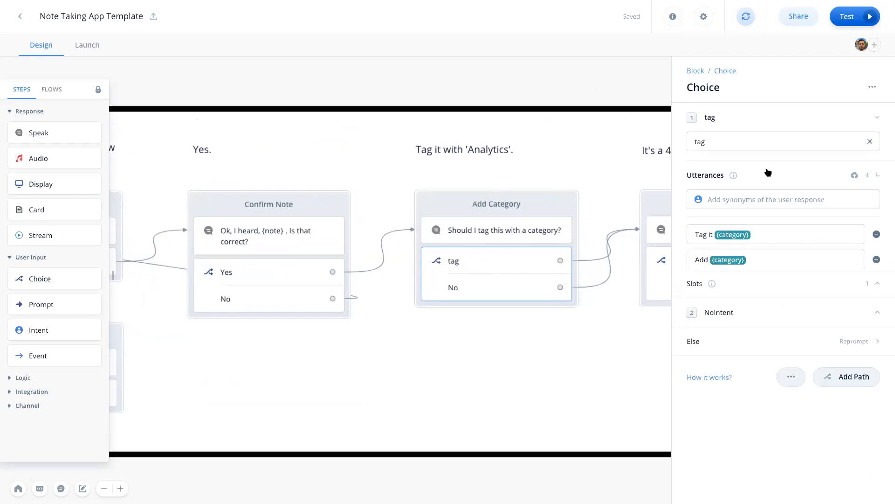
pyautogui.click(733, 236)
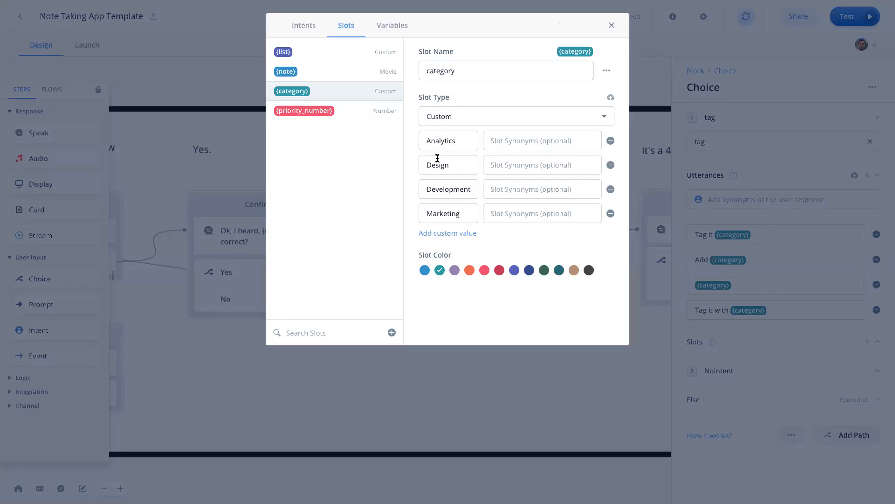
pyautogui.click(611, 26)
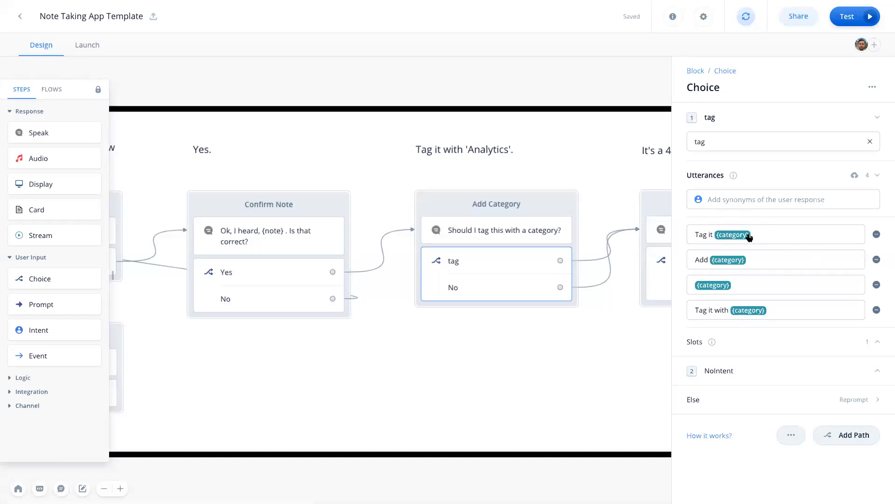
pyautogui.click(638, 61)
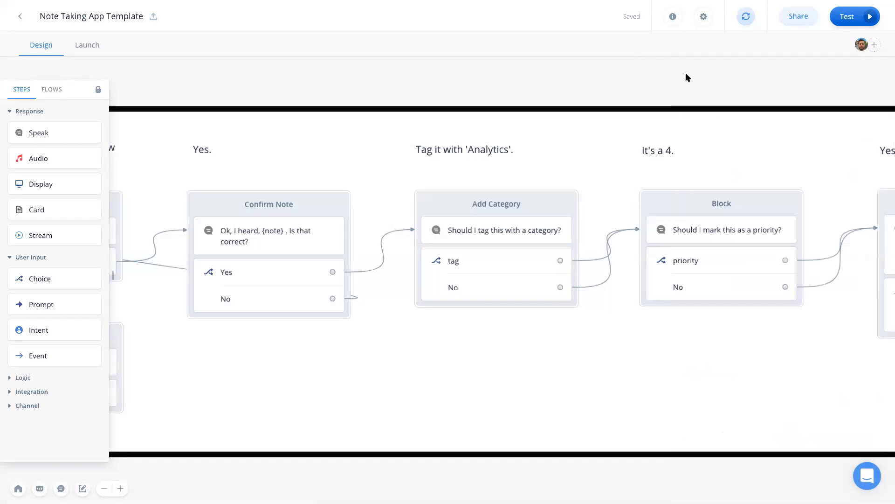
# Review the utterances of the priority intent in the following block and examine the closing blocks of the Happy Path
pyautogui.hscroll(5, 685, 76)
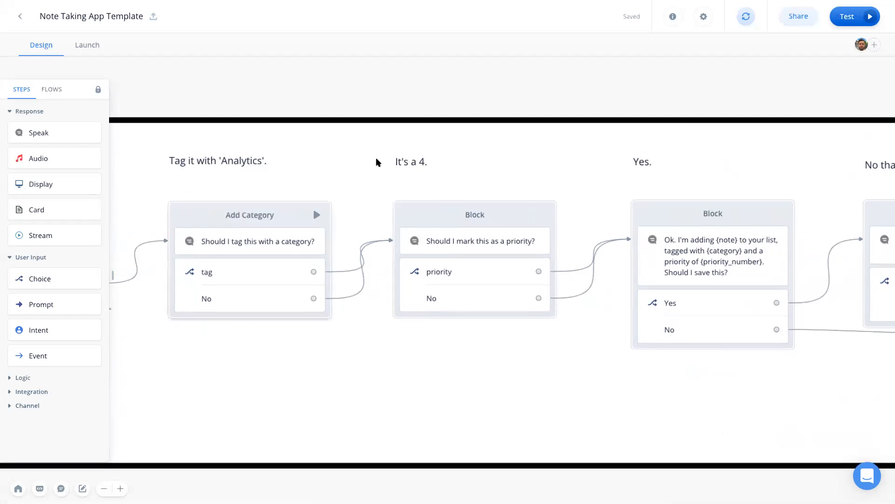
pyautogui.click(456, 272)
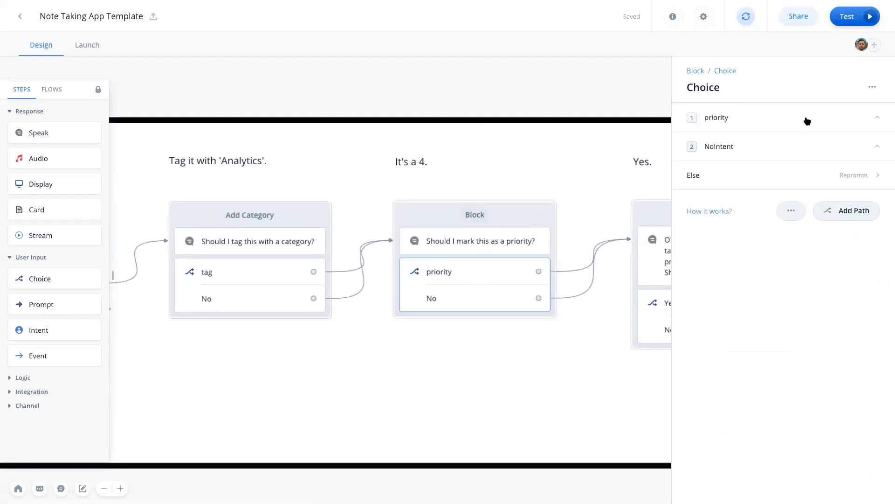
pyautogui.click(756, 121)
pyautogui.click(749, 185)
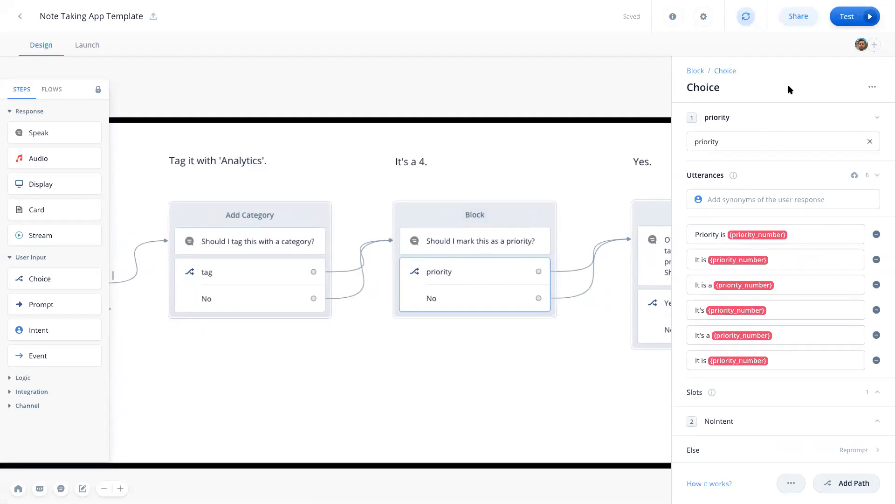
pyautogui.click(780, 115)
pyautogui.moveTo(642, 83); pyautogui.dragTo(291, 75)
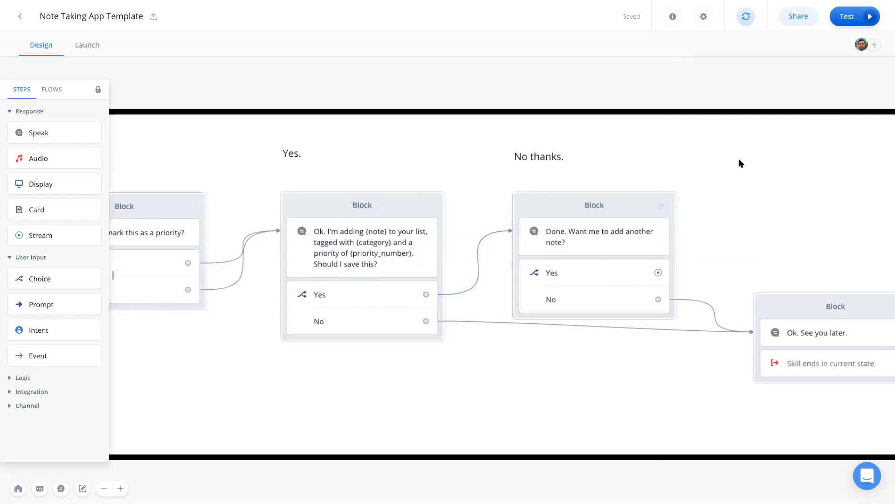
pyautogui.moveTo(785, 76); pyautogui.dragTo(615, 77)
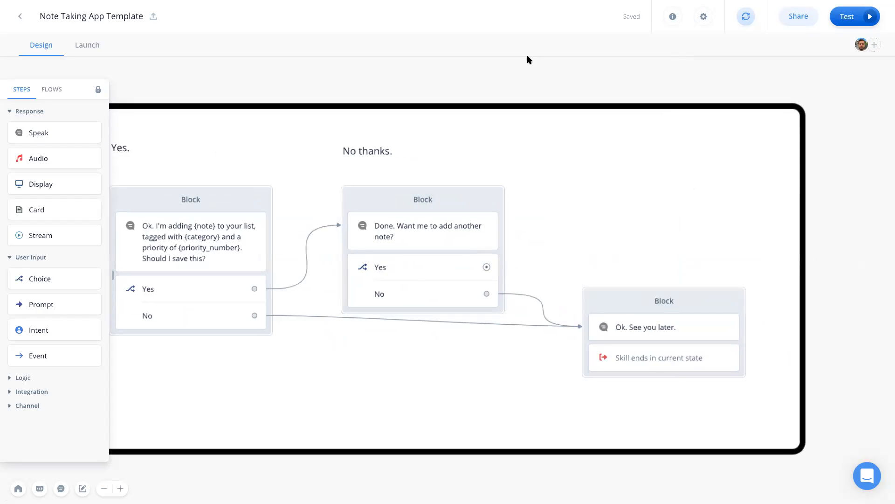
# Return to the beginning of the Happy Path and start a prototype test of the project
pyautogui.moveTo(434, 85); pyautogui.dragTo(776, 93)
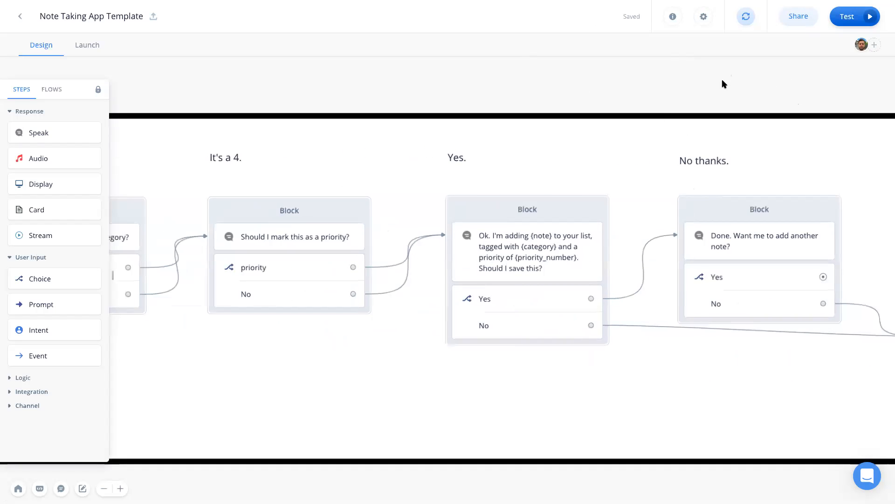
pyautogui.scroll(-5, 702, 103)
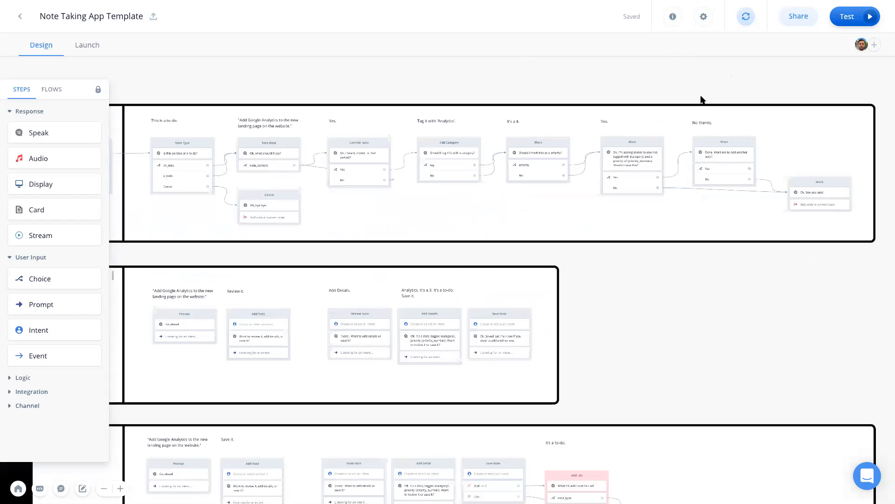
pyautogui.moveTo(684, 314); pyautogui.dragTo(686, 332)
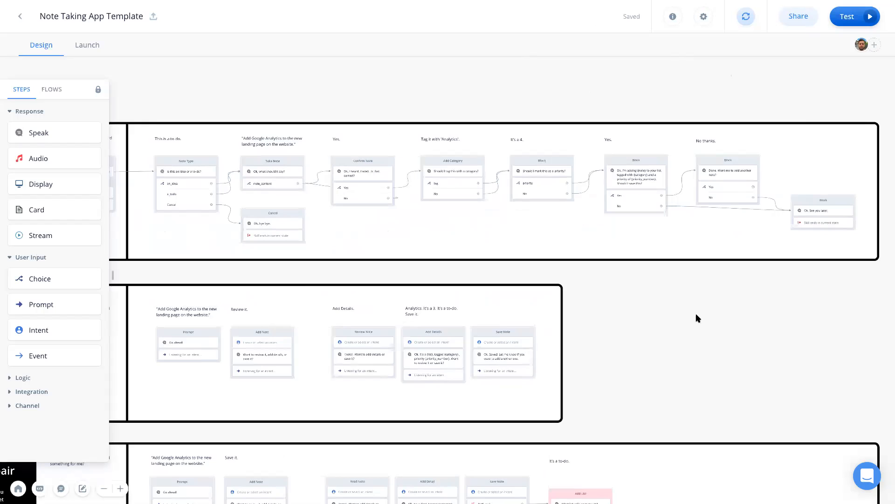
pyautogui.hscroll(-3, 741, 340)
pyautogui.scroll(1, 741, 340)
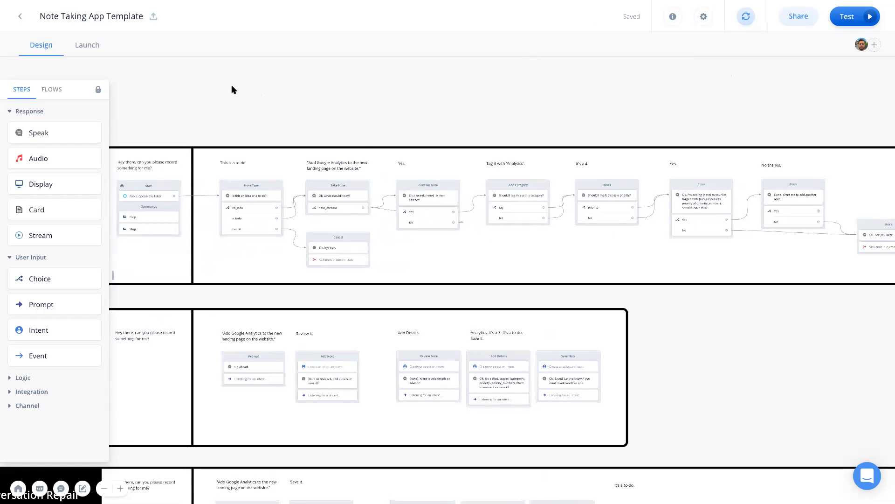
pyautogui.hscroll(-3, 328, 110)
pyautogui.scroll(1, 328, 110)
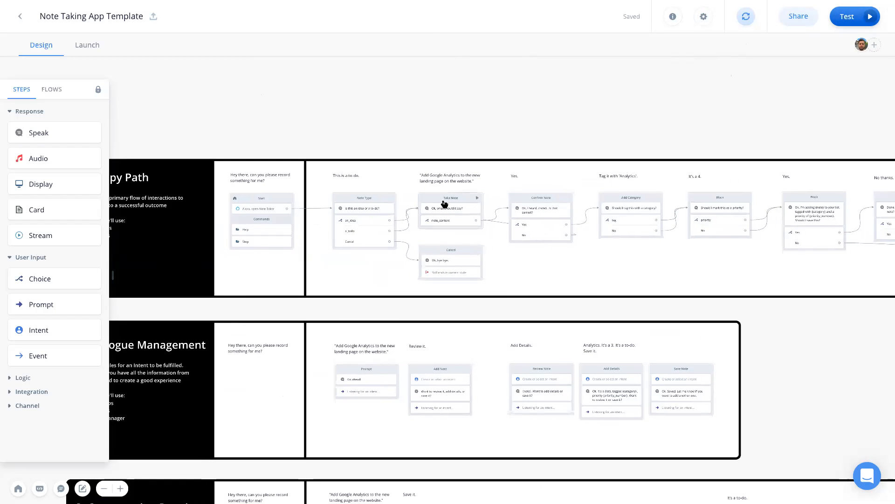
pyautogui.scroll(2, 445, 204)
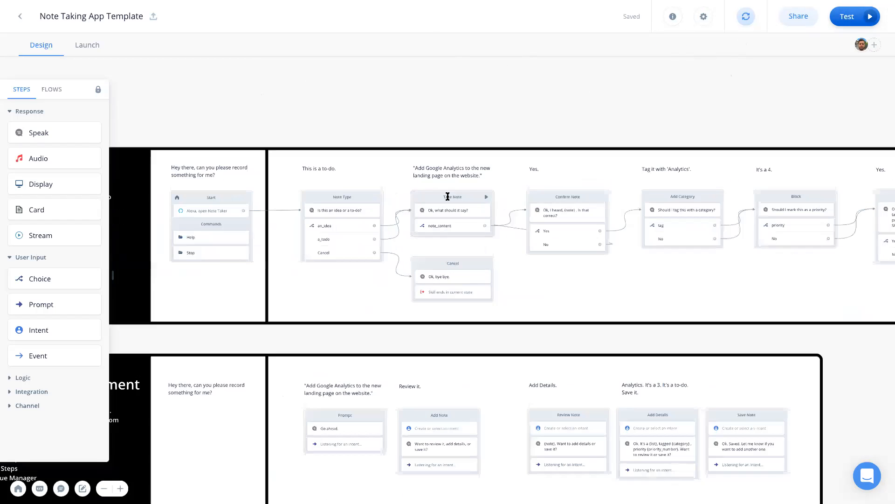
pyautogui.click(855, 19)
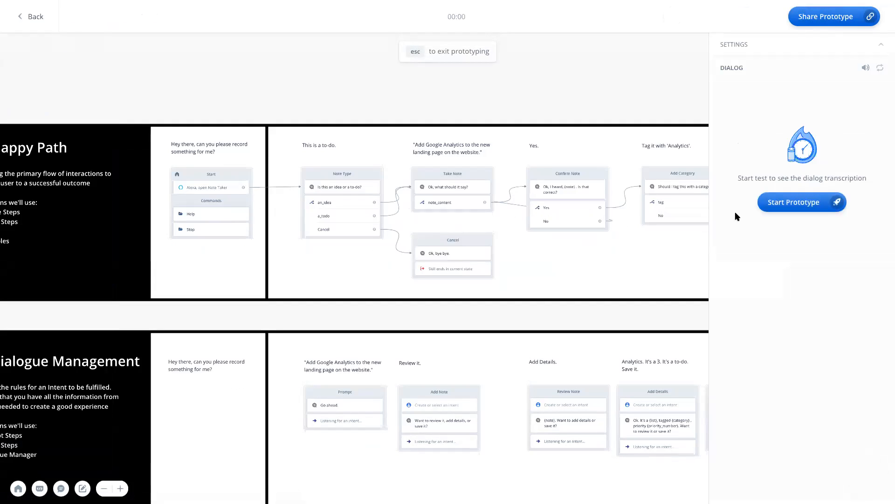
pyautogui.click(784, 201)
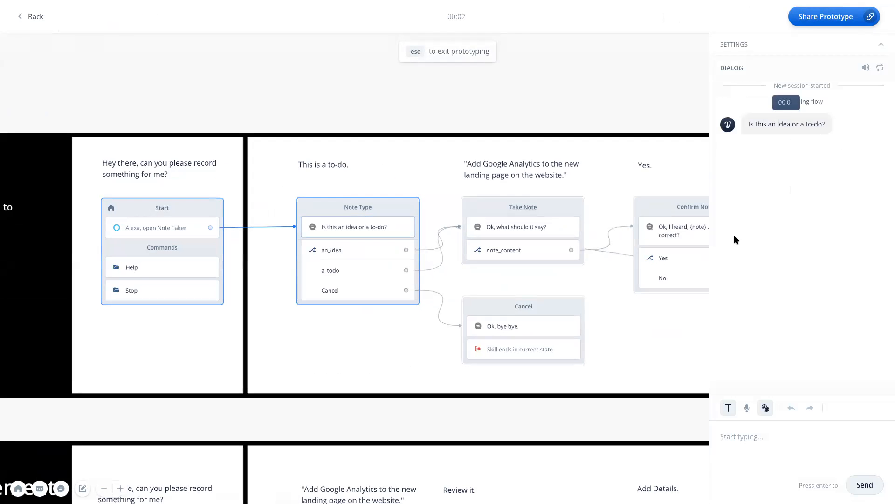
# Switch the prototype to voice input and answer "This is an idea" and "Add analytics to the website"
pyautogui.click(747, 407)
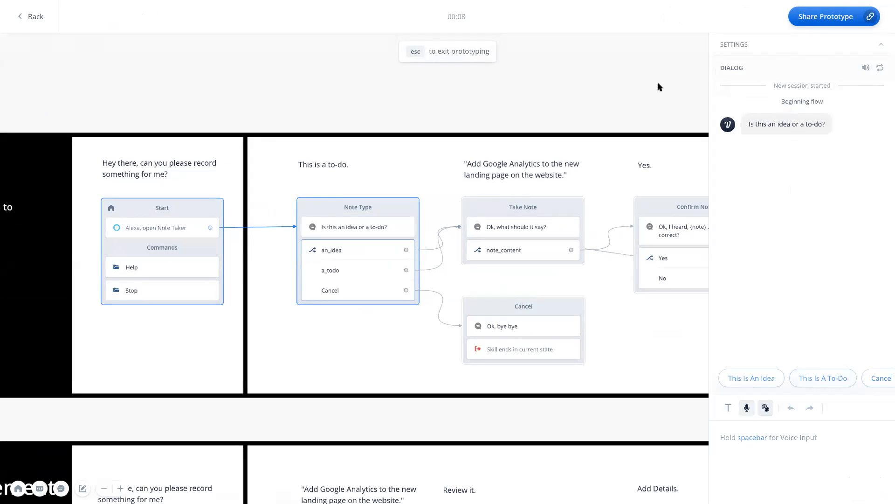
pyautogui.click(728, 408)
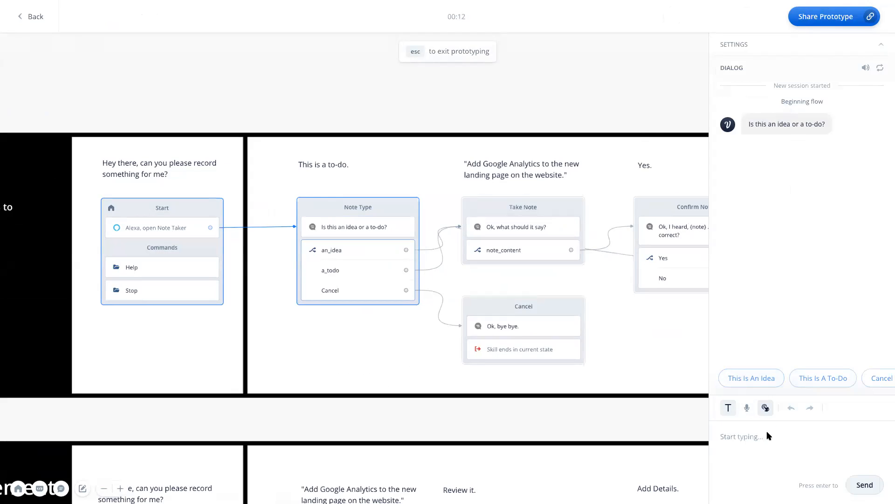
pyautogui.click(746, 409)
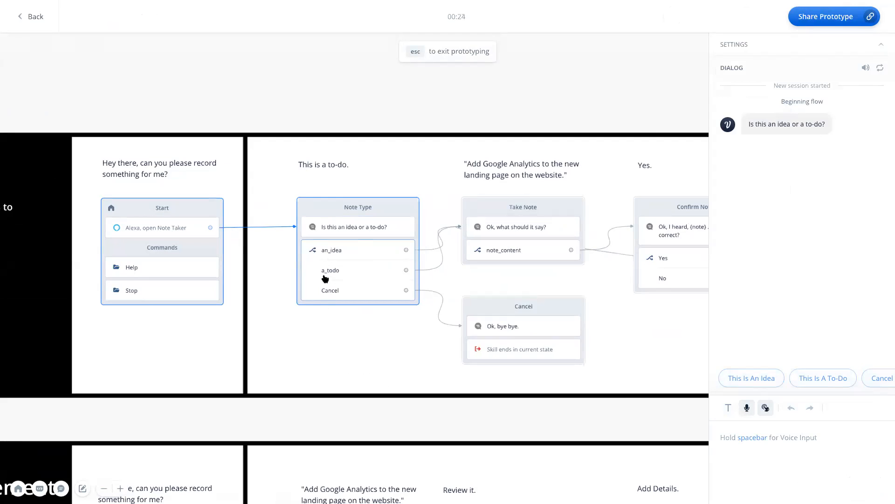
pyautogui.press('space')
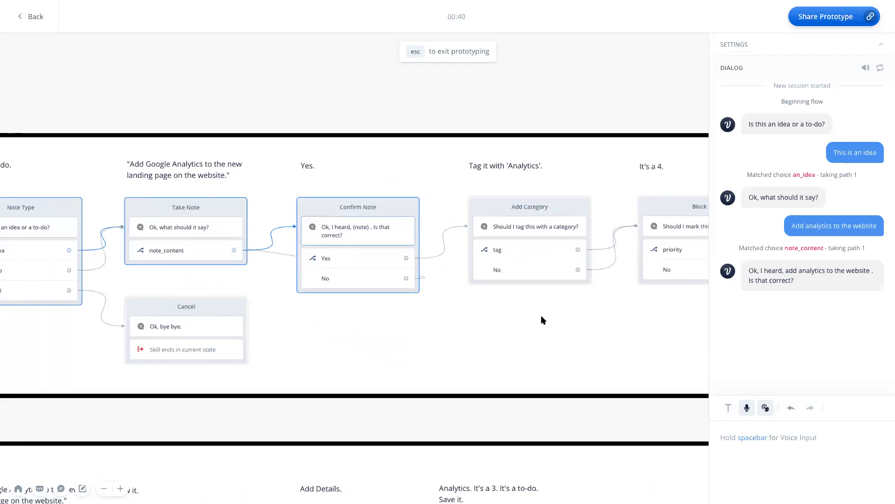
# Confirm the note with "Yes" and try to answer the category question by voice, stepping back after each attempt
pyautogui.press('space')
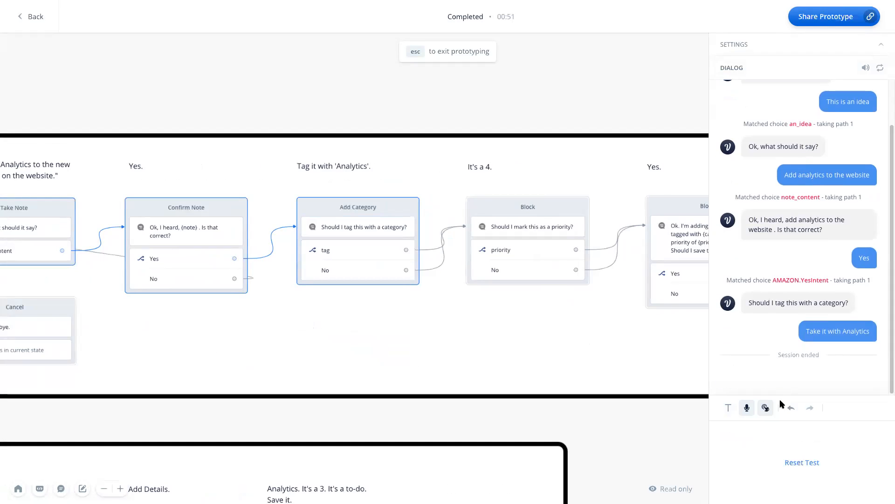
pyautogui.click(791, 407)
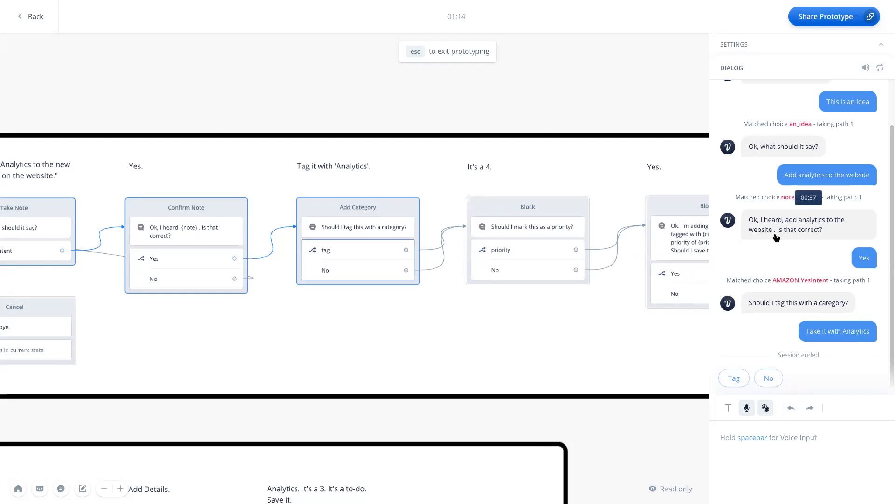
pyautogui.press('space')
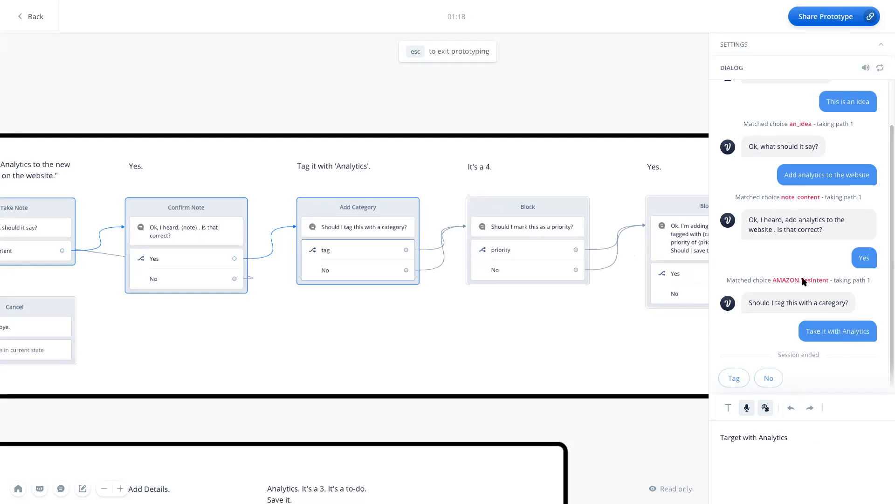
pyautogui.click(789, 410)
pyautogui.press('space')
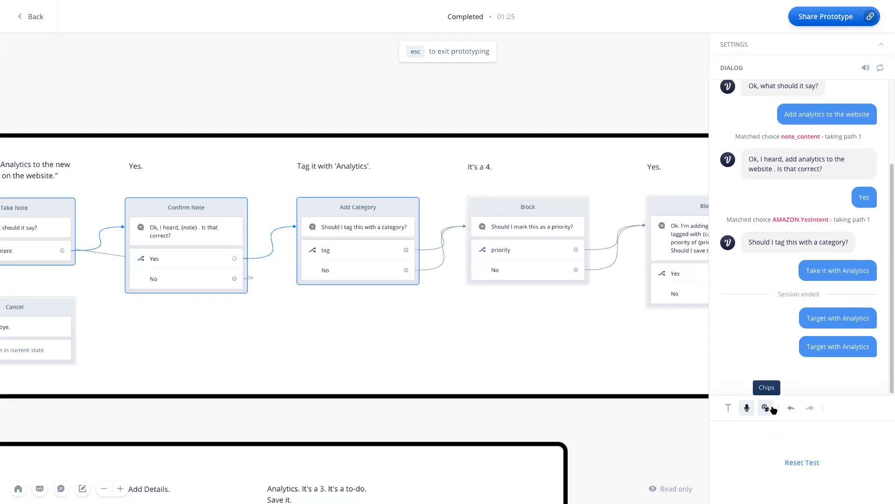
pyautogui.click(792, 409)
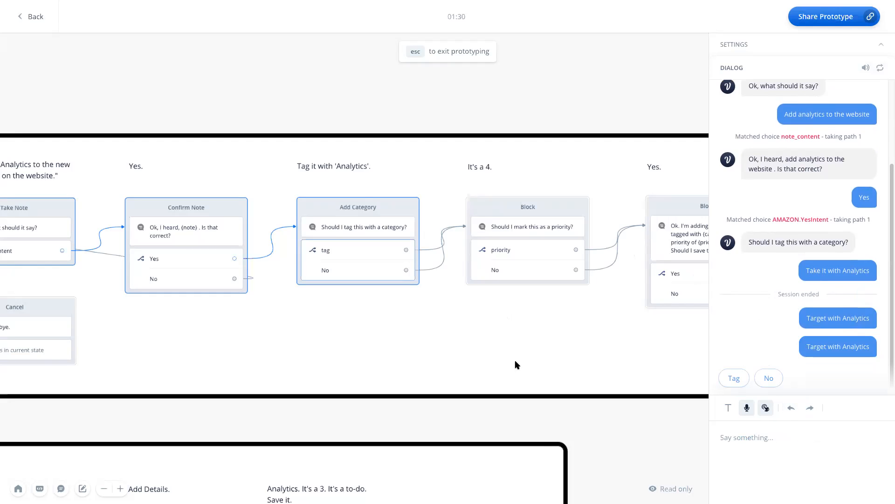
# Answer "Tag it with Analytics", "It's a three" and "Yes" in the prototype, and exit the test
pyautogui.write('tag it with Analytics')
pyautogui.press('Return')
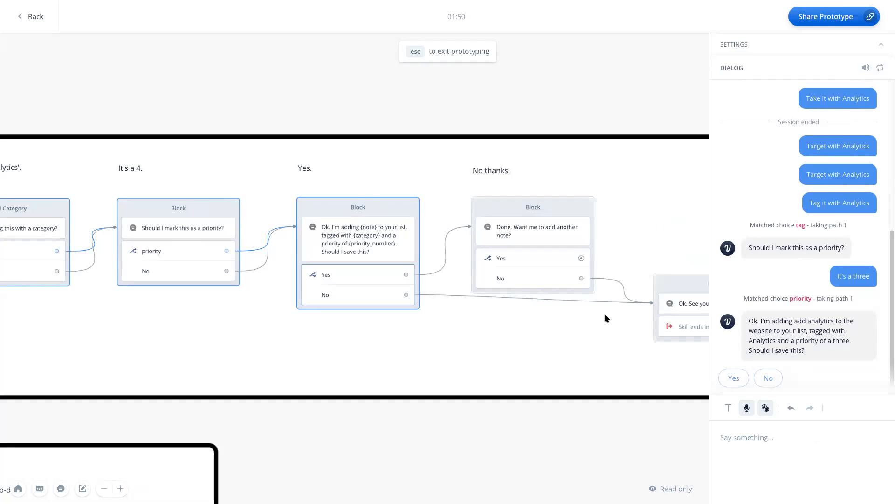
pyautogui.write('Yes')
pyautogui.press('Return')
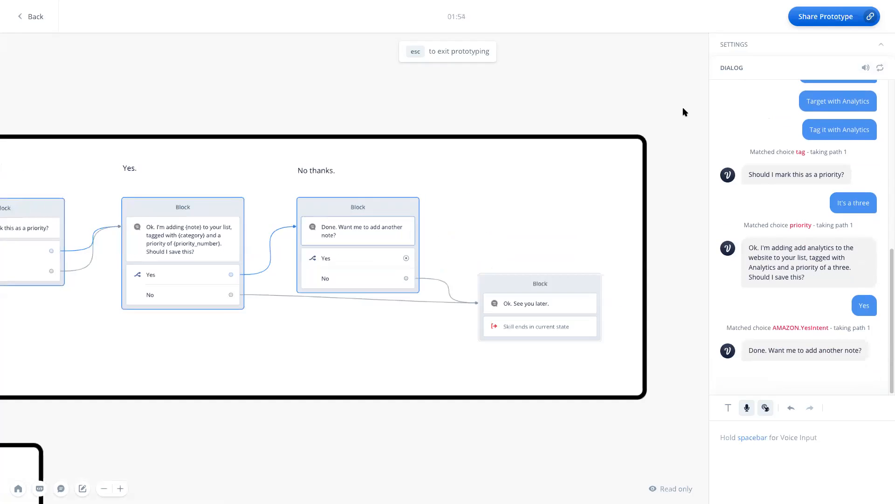
pyautogui.press('Escape')
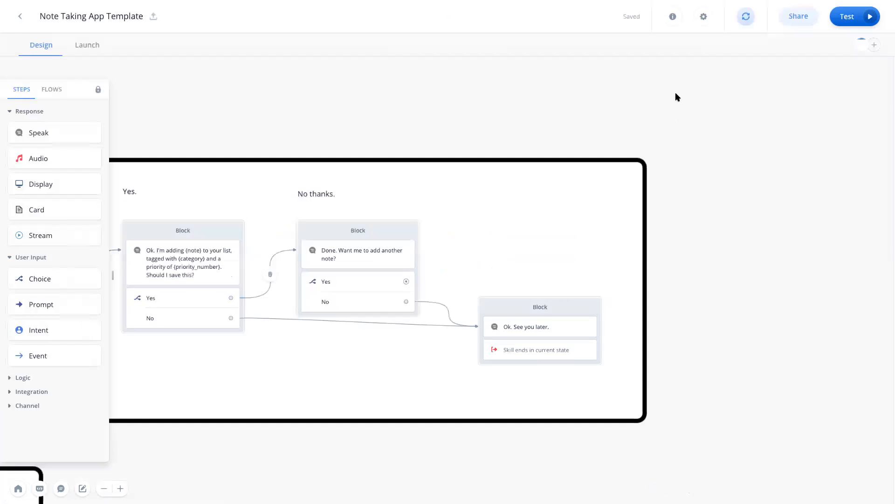
# Examine the Happy Path, Dialogue Management and Conversation Repair sections and compare their block layouts and listed functions
pyautogui.moveTo(262, 134); pyautogui.dragTo(737, 140)
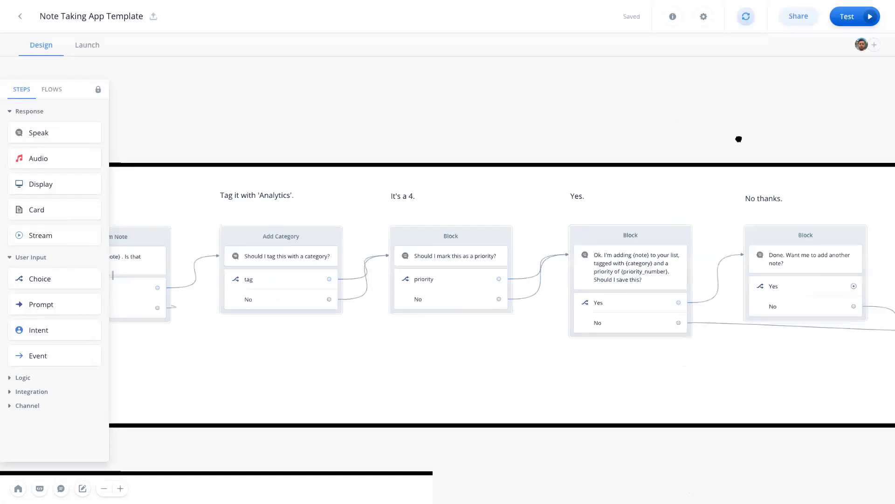
pyautogui.moveTo(398, 134); pyautogui.dragTo(726, 128)
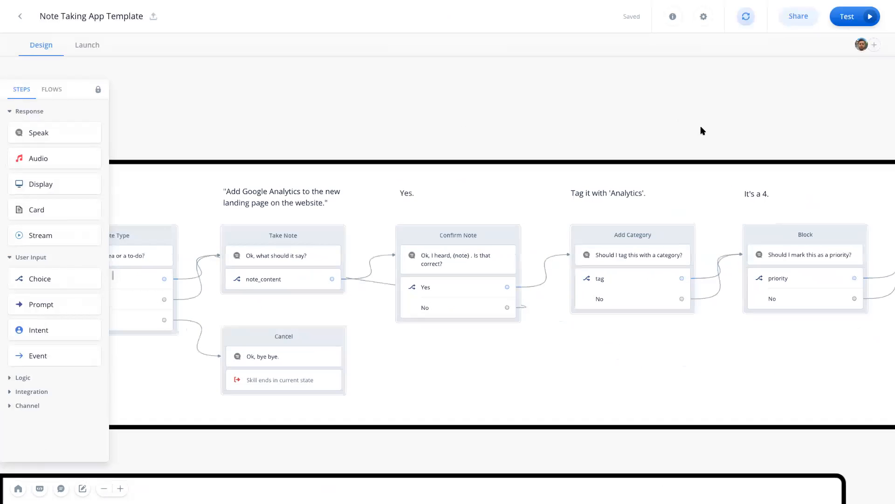
pyautogui.scroll(-5, 700, 129)
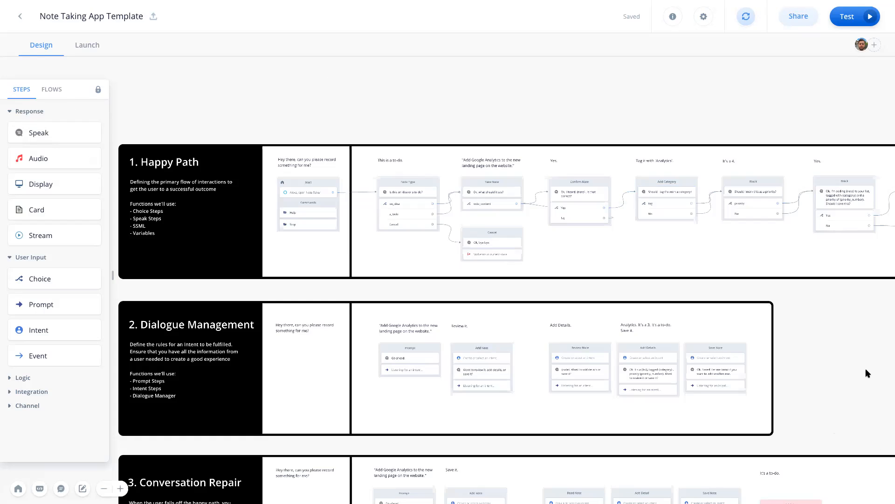
pyautogui.moveTo(826, 343); pyautogui.dragTo(831, 374)
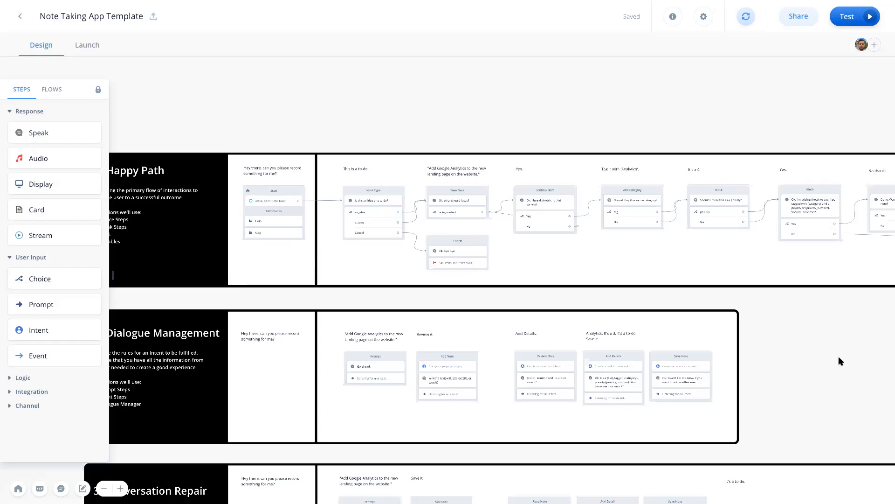
pyautogui.moveTo(269, 103); pyautogui.dragTo(544, 114)
pyautogui.moveTo(336, 391); pyautogui.dragTo(121, 310)
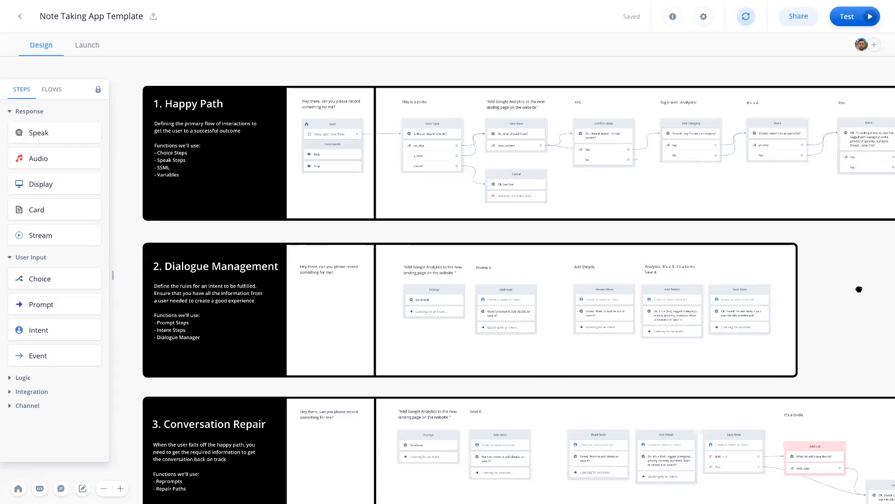
pyautogui.scroll(-4, 861, 294)
pyautogui.scroll(3, 831, 264)
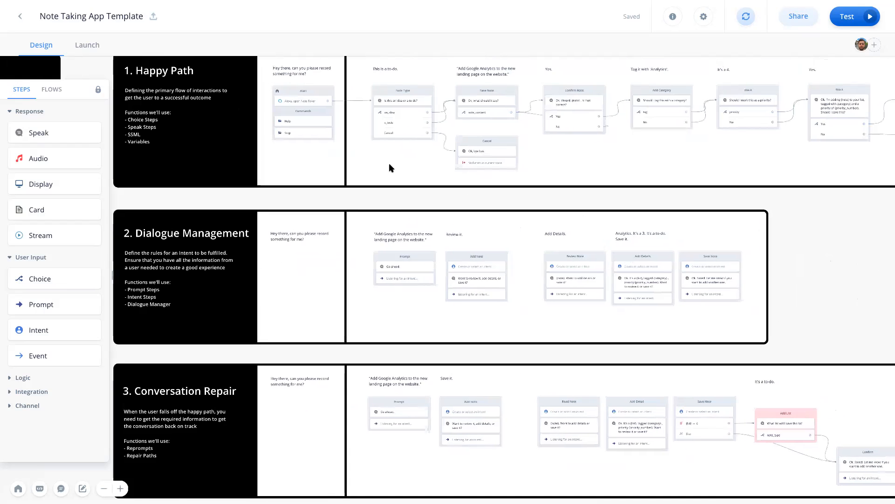
pyautogui.scroll(3, 370, 198)
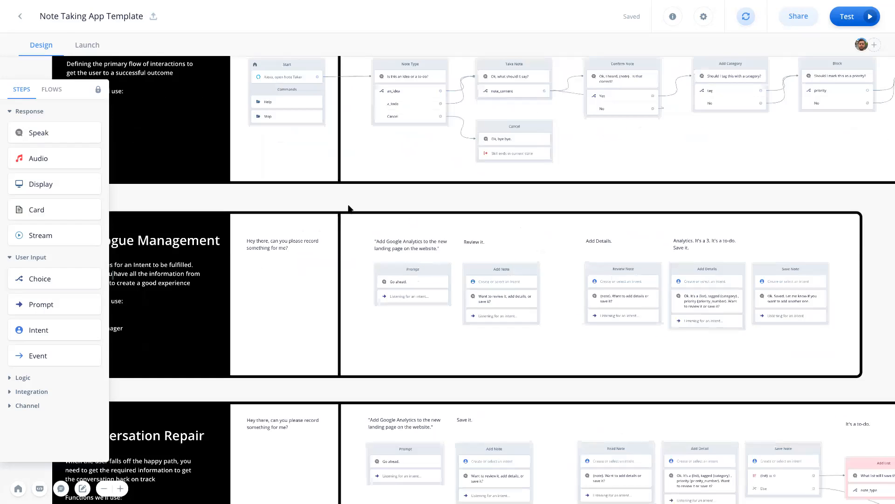
pyautogui.moveTo(347, 200); pyautogui.dragTo(438, 262)
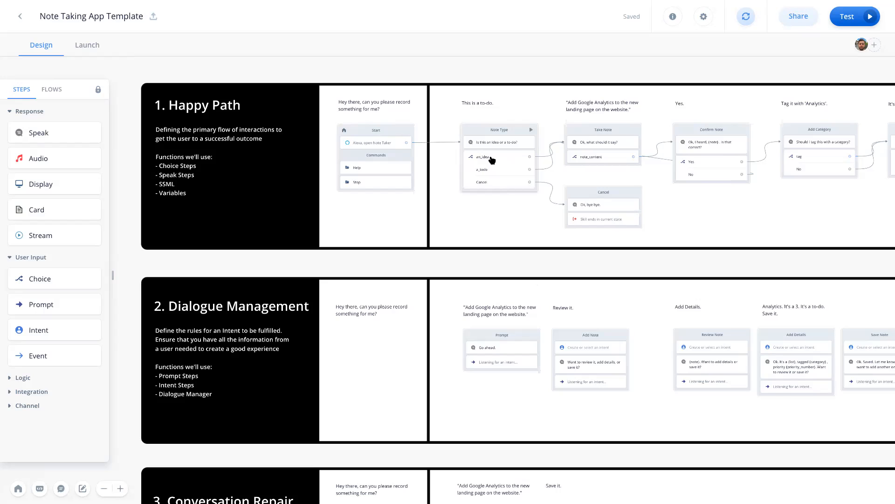
# Inspect the Note Type block's Choice step, collapsing its an_idea and a_todo paths, and close its settings
pyautogui.click(512, 190)
pyautogui.scroll(-2, 512, 193)
pyautogui.scroll(4, 516, 186)
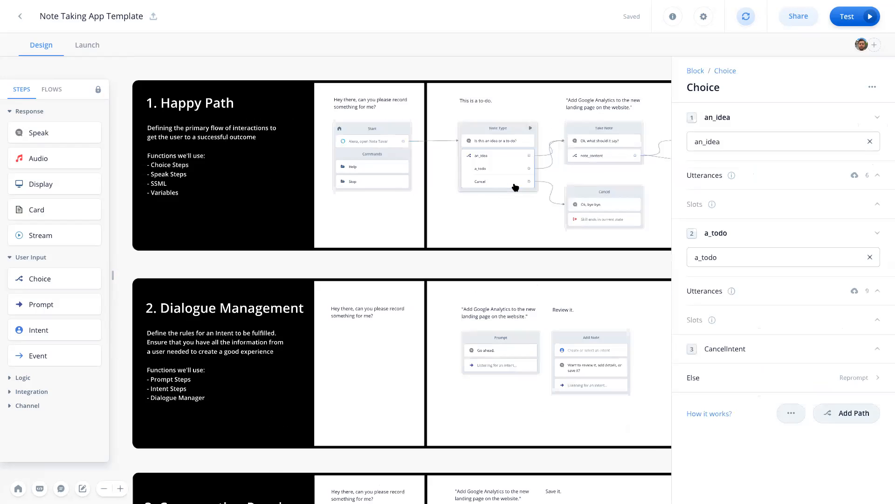
pyautogui.moveTo(514, 279); pyautogui.dragTo(479, 339)
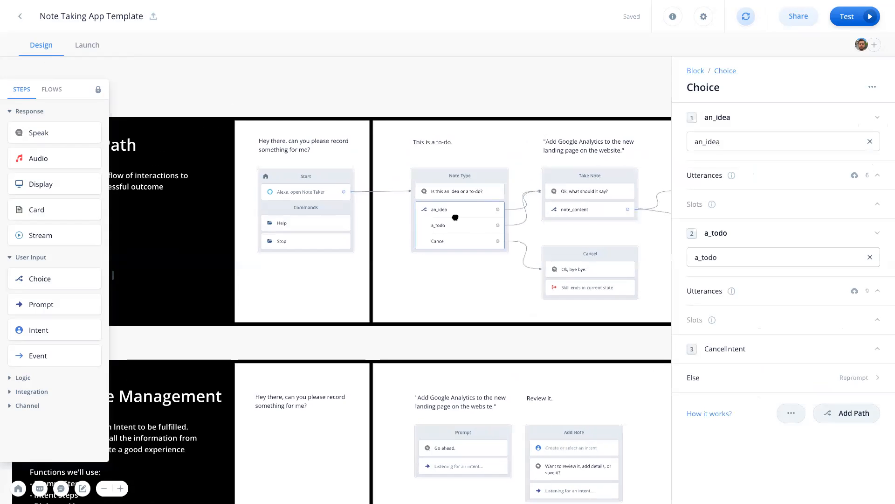
pyautogui.click(455, 217)
pyautogui.click(485, 215)
pyautogui.click(754, 117)
pyautogui.click(754, 146)
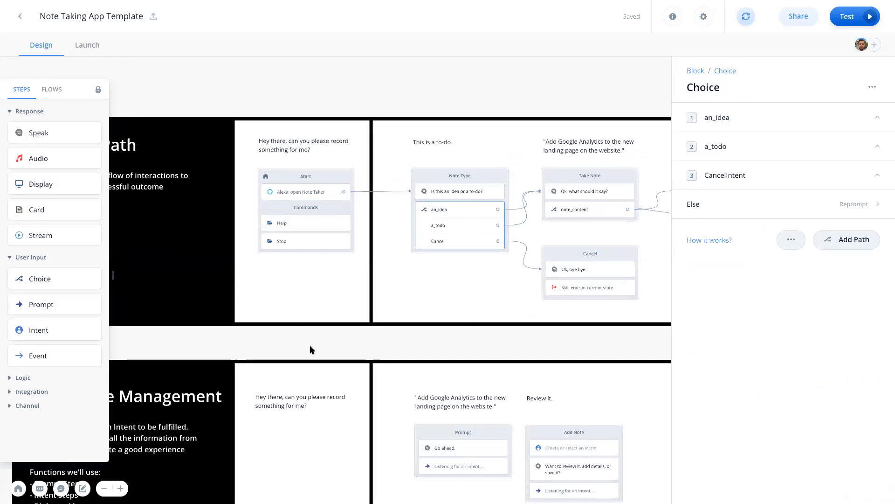
pyautogui.moveTo(439, 281); pyautogui.dragTo(484, 234)
pyautogui.click(499, 261)
# Disconnect the Start block from Note Type and move it into the Dialogue Management section under "Hey there, can you please record something for me?"
pyautogui.scroll(3, 500, 261)
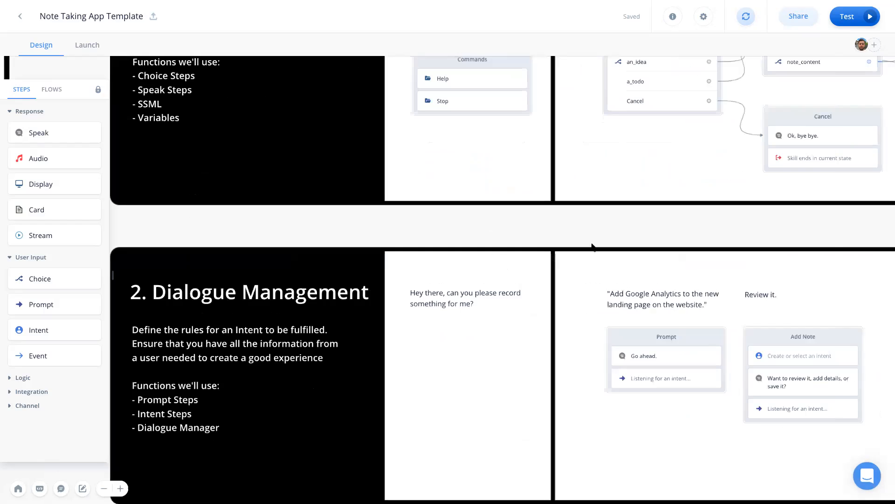
pyautogui.scroll(-3, 594, 245)
pyautogui.moveTo(752, 232); pyautogui.dragTo(651, 232)
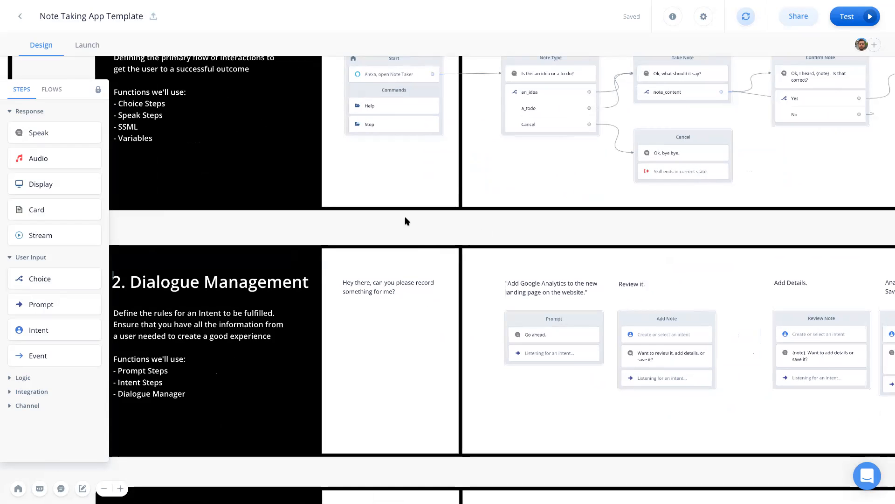
pyautogui.moveTo(743, 221); pyautogui.dragTo(673, 200)
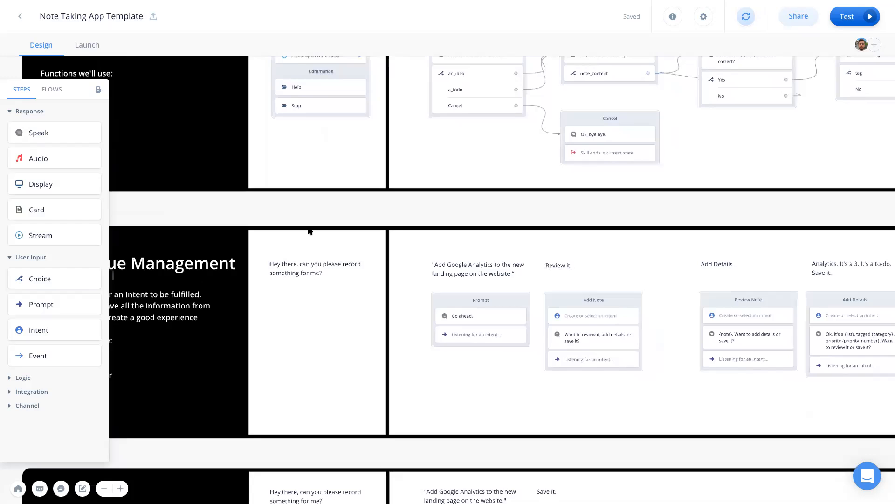
pyautogui.scroll(3, 354, 270)
pyautogui.moveTo(334, 117); pyautogui.dragTo(340, 374)
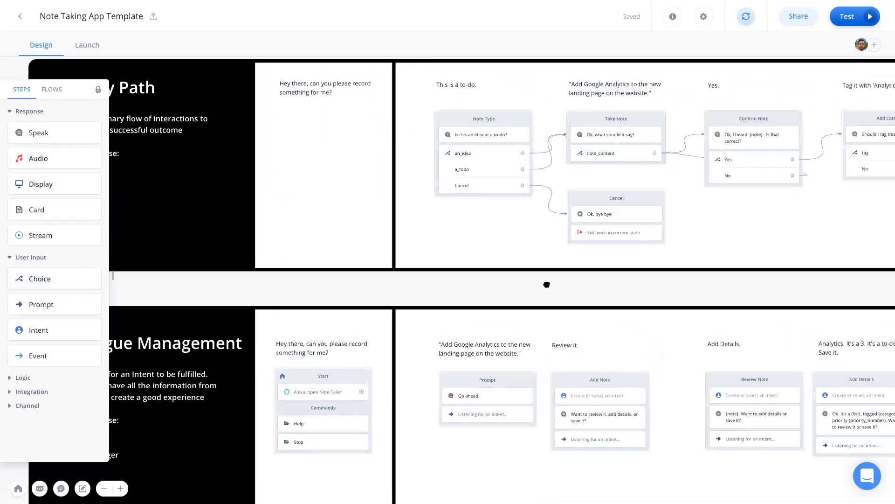
# Set the intent of the Add Note block in the Dialogue Management section to the existing note_content intent
pyautogui.scroll(-5, 520, 203)
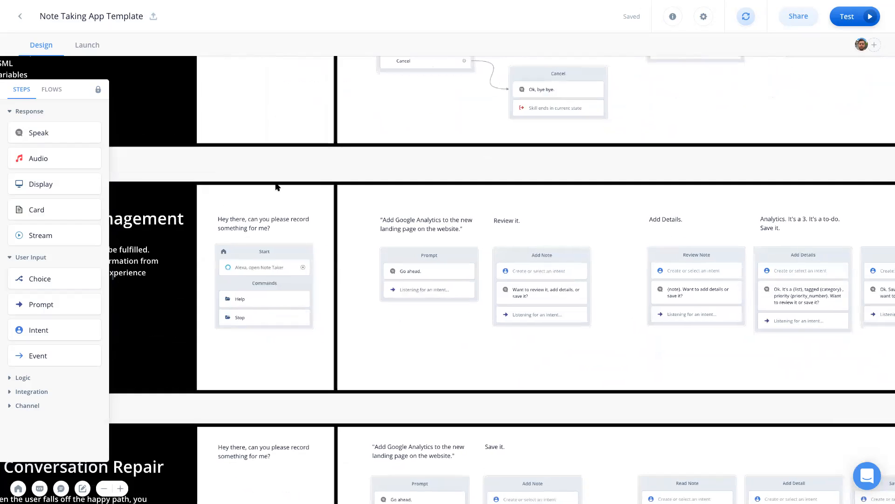
pyautogui.moveTo(470, 179); pyautogui.dragTo(462, 120)
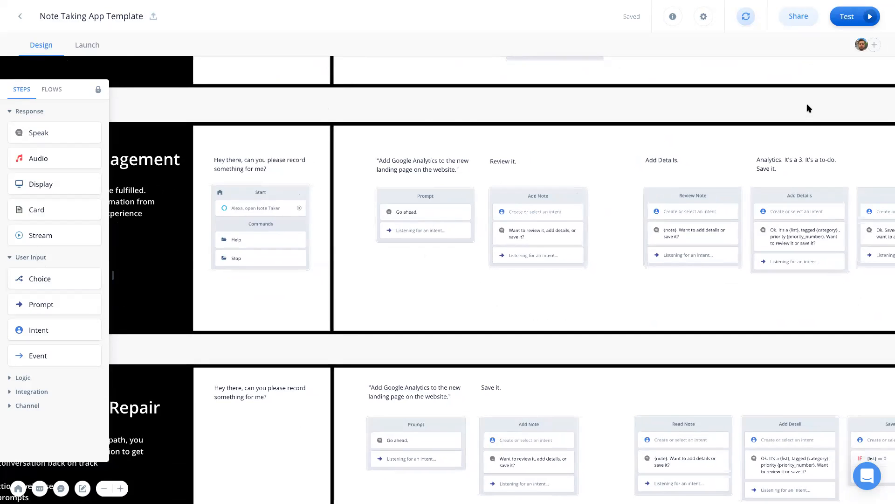
pyautogui.moveTo(772, 104); pyautogui.dragTo(681, 110)
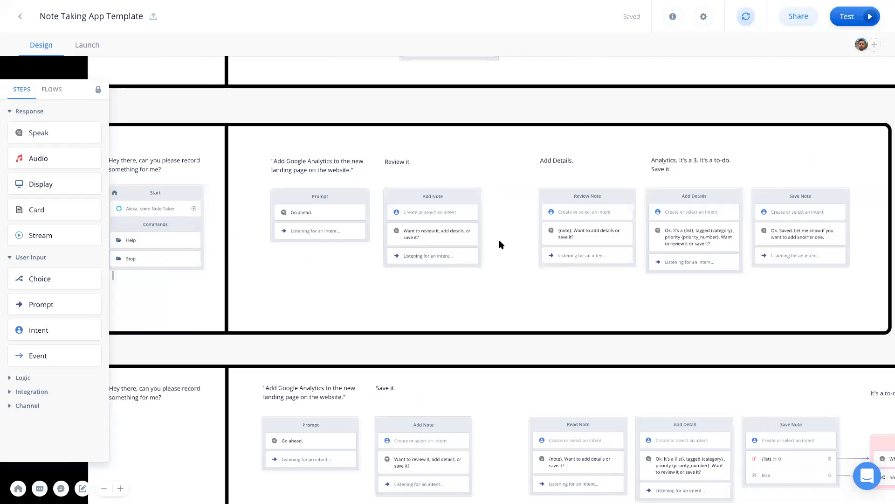
pyautogui.moveTo(390, 112); pyautogui.dragTo(401, 108)
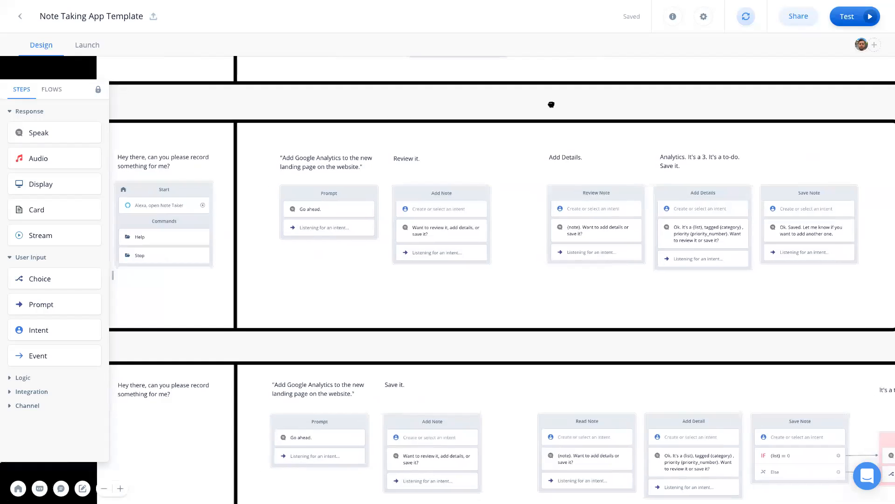
pyautogui.moveTo(507, 101); pyautogui.dragTo(568, 107)
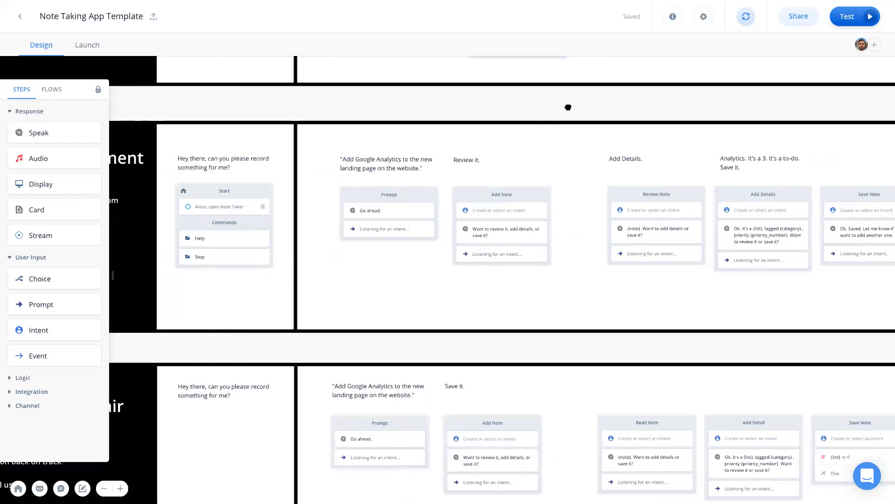
pyautogui.click(504, 210)
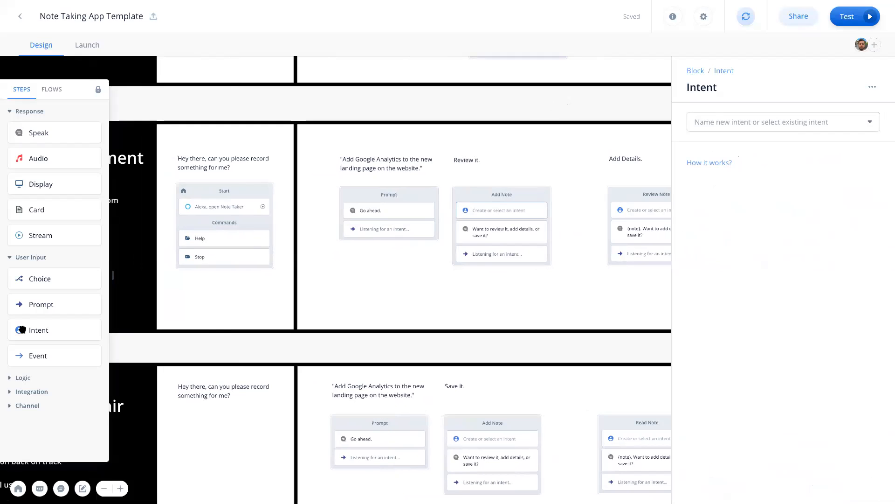
pyautogui.click(733, 129)
pyautogui.press('Escape')
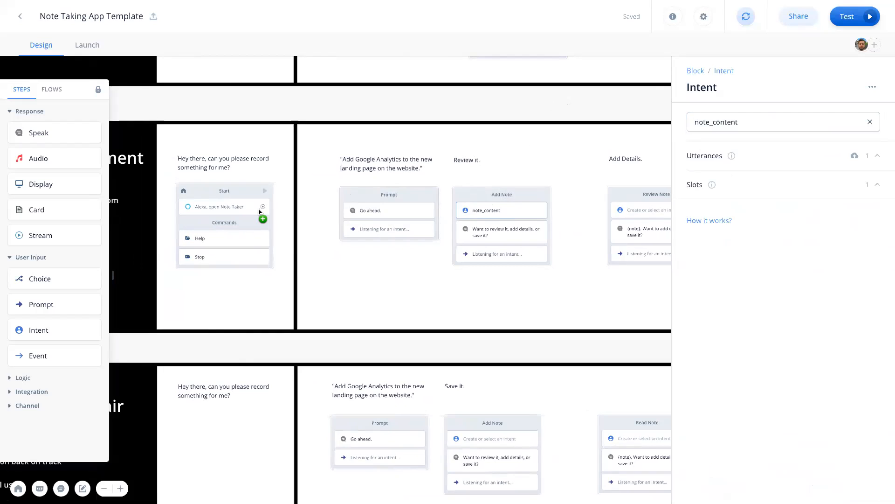
# Connect the Start block to the Prompt block in the Dialogue Management section and close the intent settings
pyautogui.moveTo(262, 207); pyautogui.dragTo(393, 239)
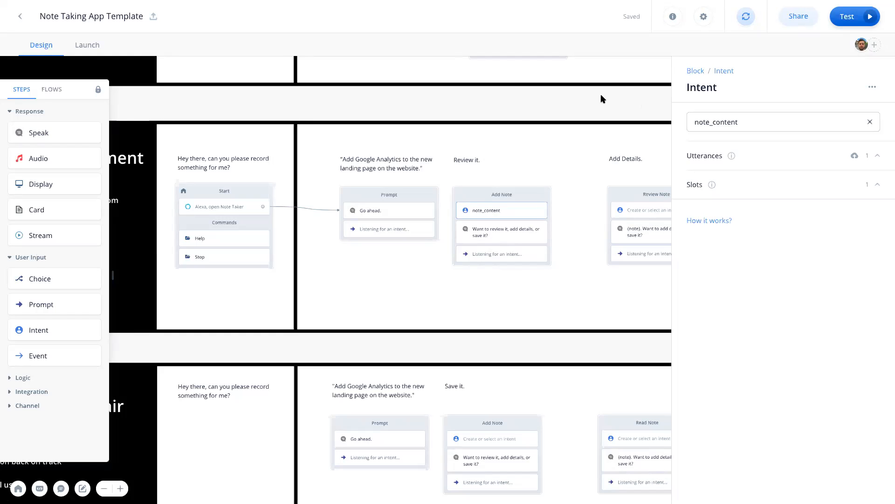
pyautogui.hscroll(5, 600, 98)
pyautogui.click(278, 271)
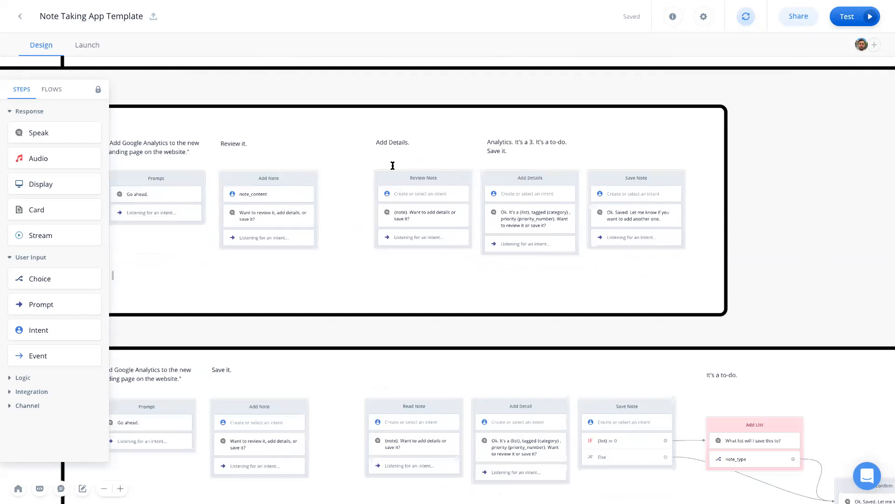
# Set the intent of the Review Note block in the Dialogue Management section to read_note
pyautogui.click(386, 193)
pyautogui.click(796, 120)
pyautogui.scroll(-3, 736, 233)
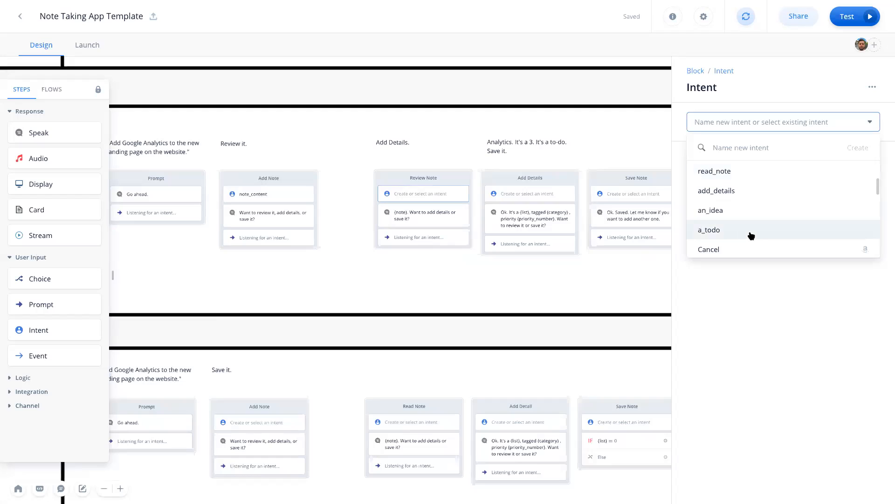
pyautogui.scroll(-2, 742, 229)
pyautogui.scroll(5, 738, 215)
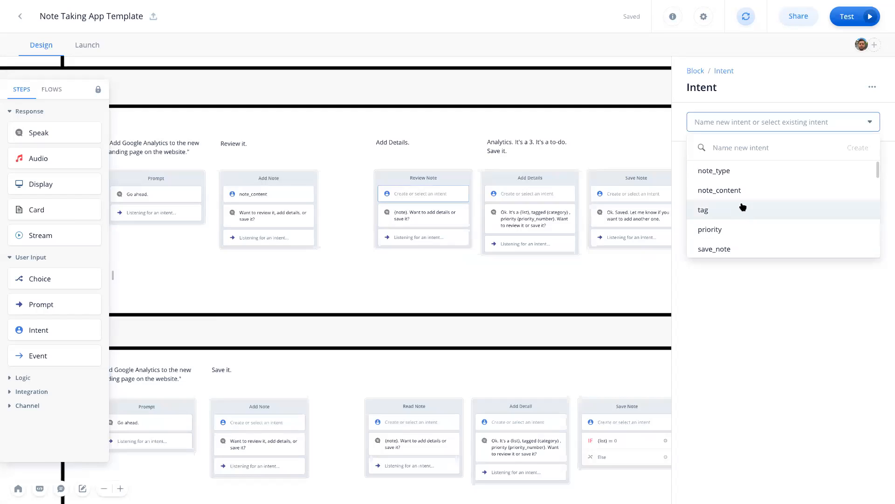
pyautogui.scroll(-2, 743, 207)
pyautogui.click(743, 194)
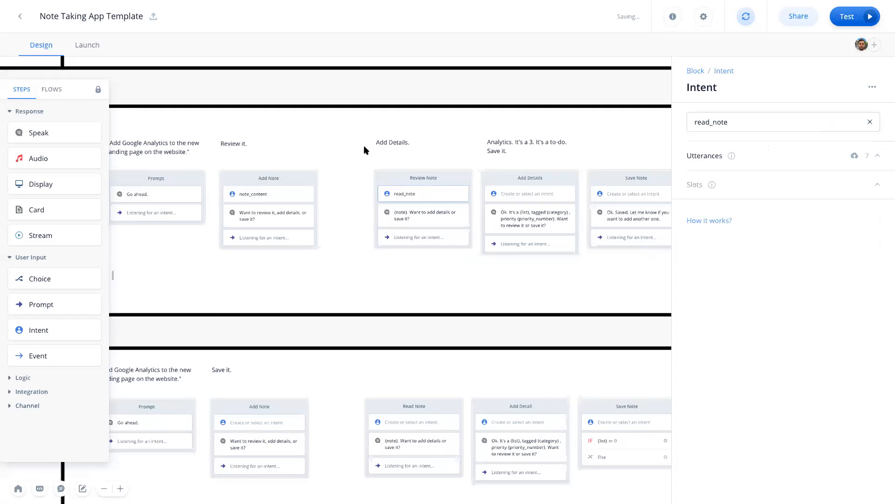
# Set the intent of the Add Details block in the Dialogue Management section to add_details
pyautogui.click(535, 194)
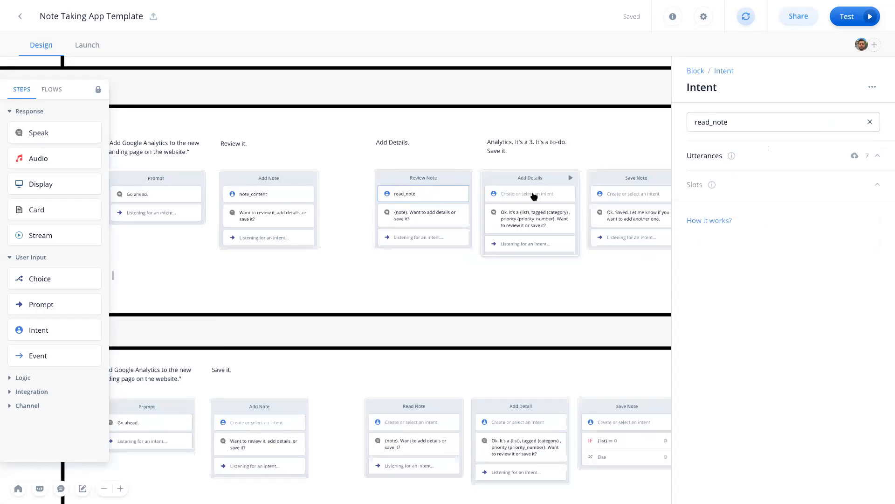
pyautogui.click(777, 124)
pyautogui.scroll(-1, 764, 213)
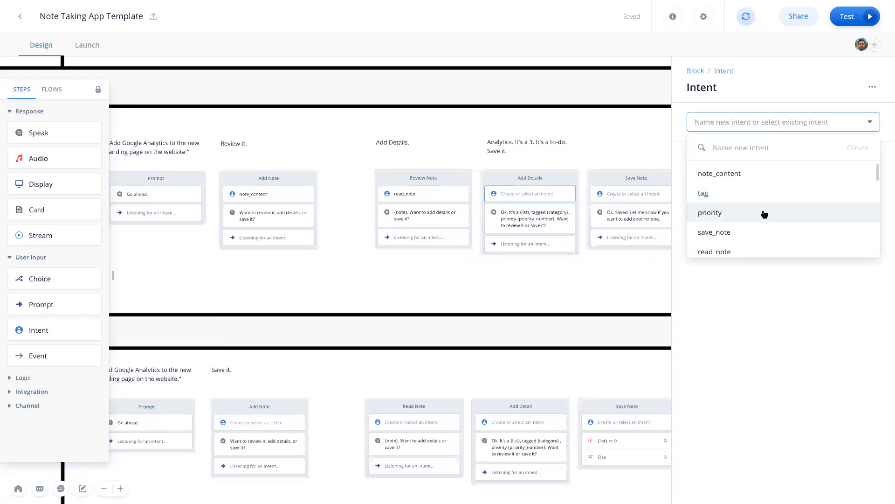
pyautogui.scroll(-2, 765, 210)
pyautogui.click(764, 187)
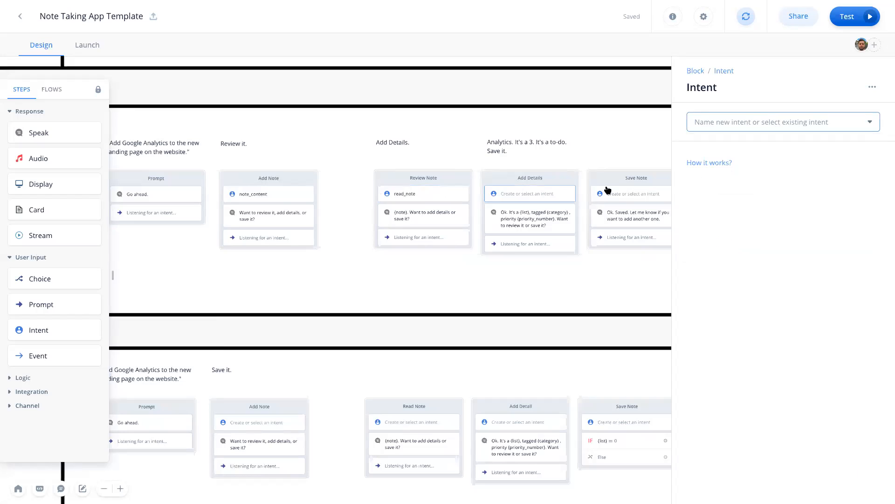
# Set the intent of the Save Note block in the Dialogue Management section to save_note
pyautogui.click(625, 195)
pyautogui.click(788, 123)
pyautogui.scroll(-1, 752, 201)
pyautogui.click(750, 230)
# Open test mode and start the prototype with the Dialogue Management section in view
pyautogui.moveTo(502, 87); pyautogui.dragTo(637, 83)
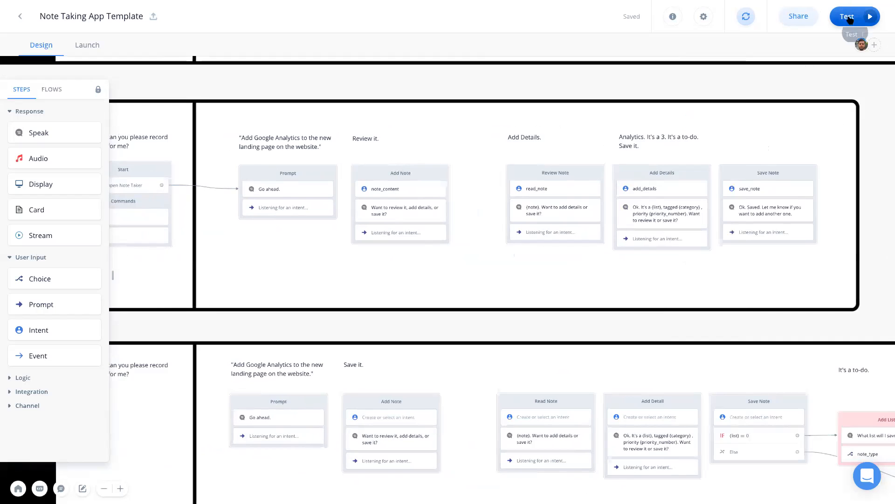
pyautogui.moveTo(450, 89); pyautogui.dragTo(520, 84)
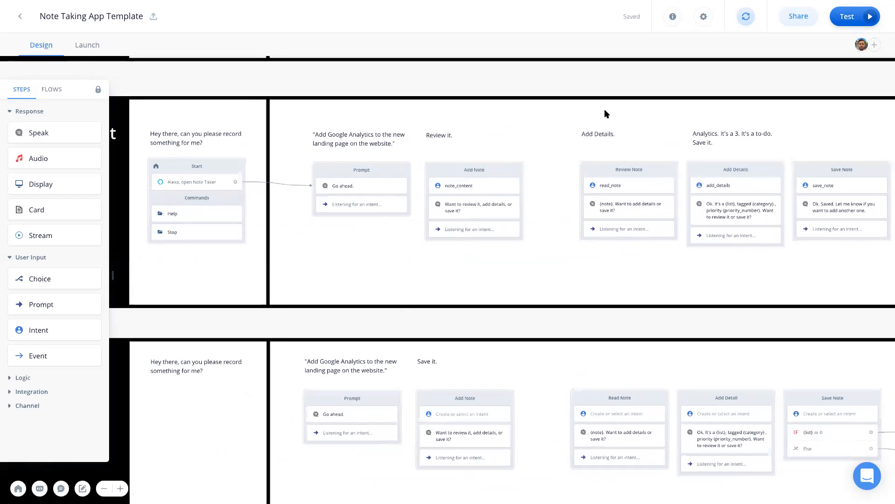
pyautogui.click(865, 24)
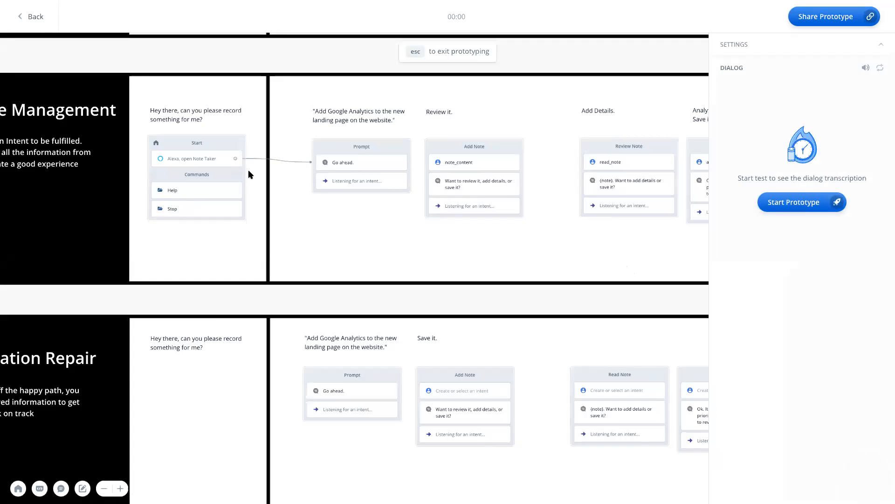
pyautogui.scroll(-5, 396, 205)
pyautogui.scroll(6, 395, 206)
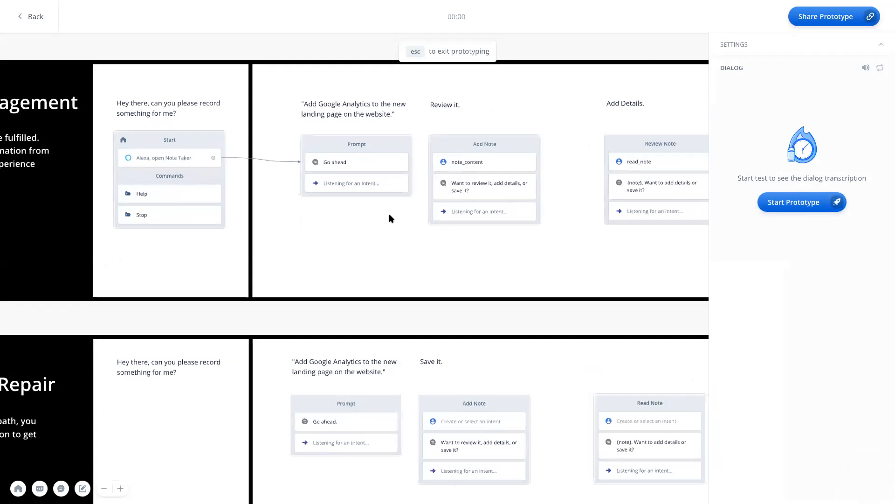
pyautogui.moveTo(308, 313); pyautogui.dragTo(304, 372)
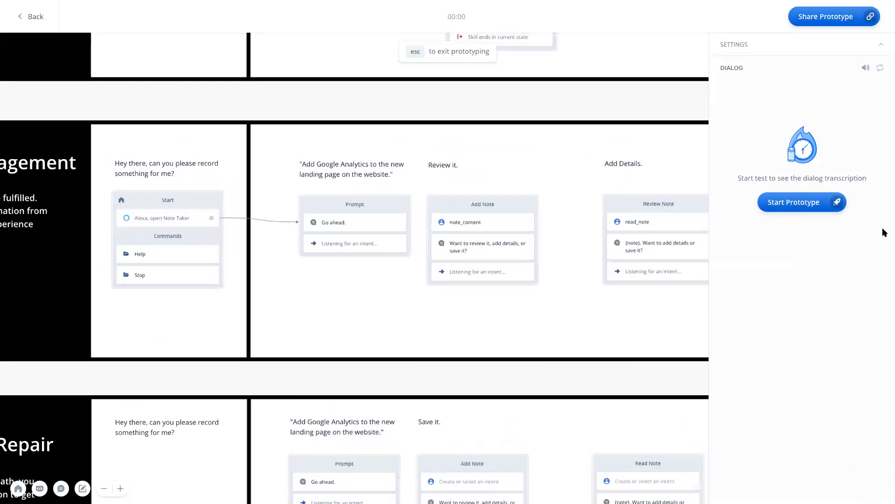
pyautogui.click(831, 209)
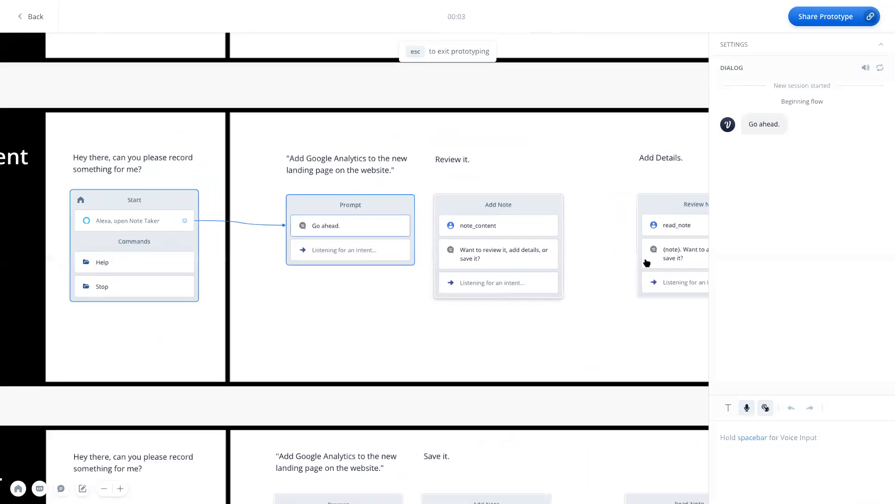
# Tell the prototype "Add analytics to the website" and answer its follow-up question with "Review"
pyautogui.click(765, 408)
pyautogui.write('add analytics to the website')
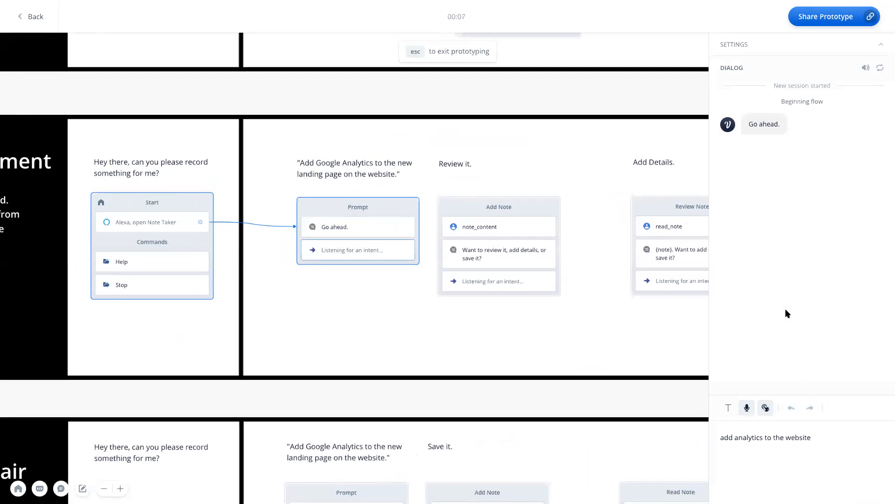
pyautogui.press('Return')
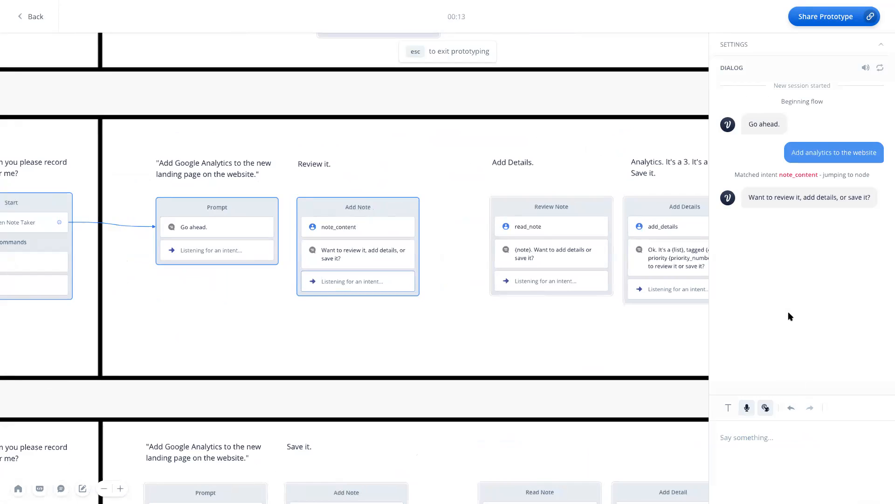
pyautogui.write('review')
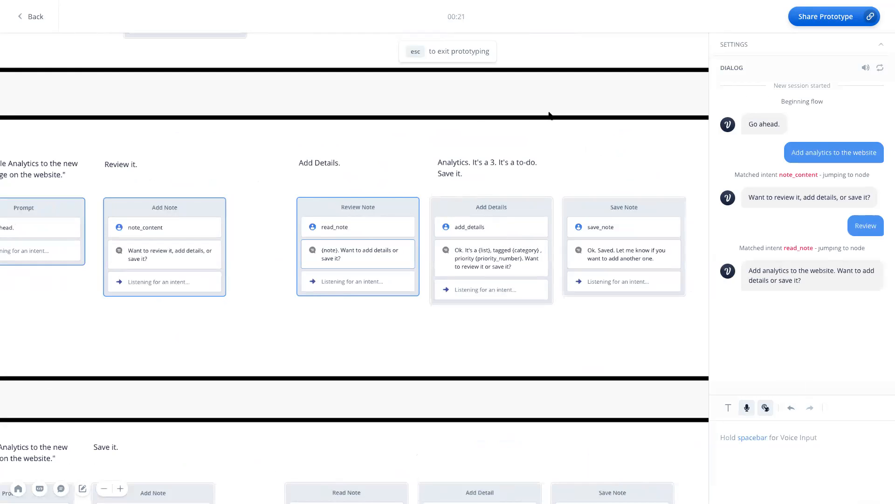
# Answer "Add details", "Analytics", "It's a three" and "It's a to-do" in the prototype, and reset and exit the test
pyautogui.press('space')
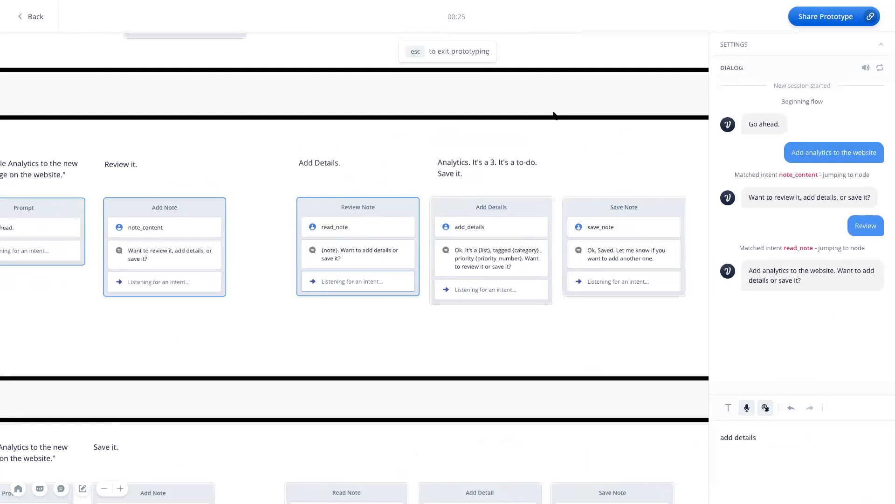
pyautogui.press('space')
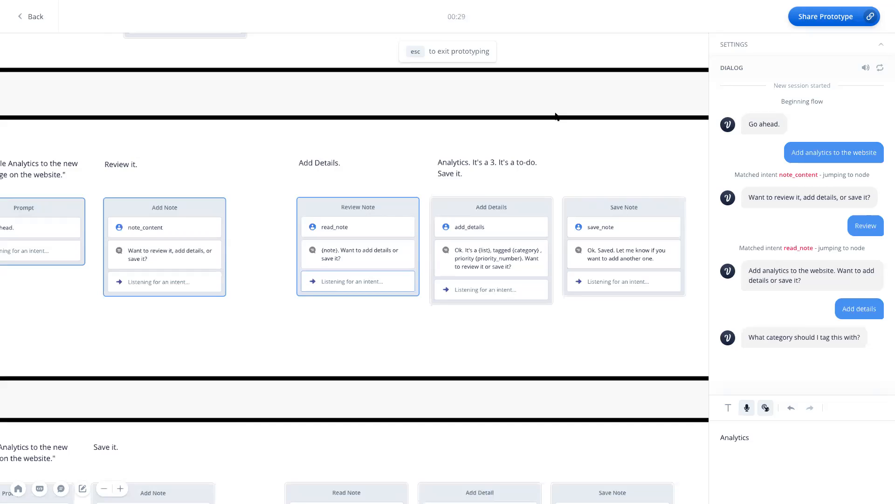
pyautogui.press('space')
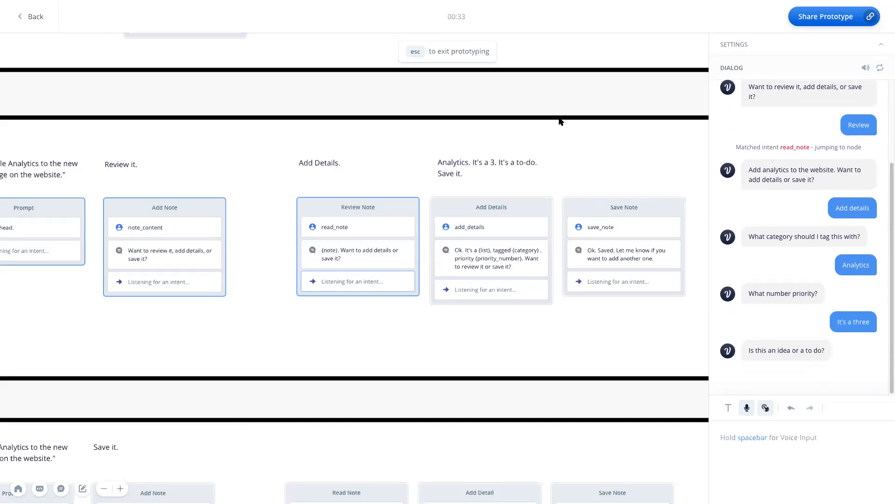
pyautogui.press('space')
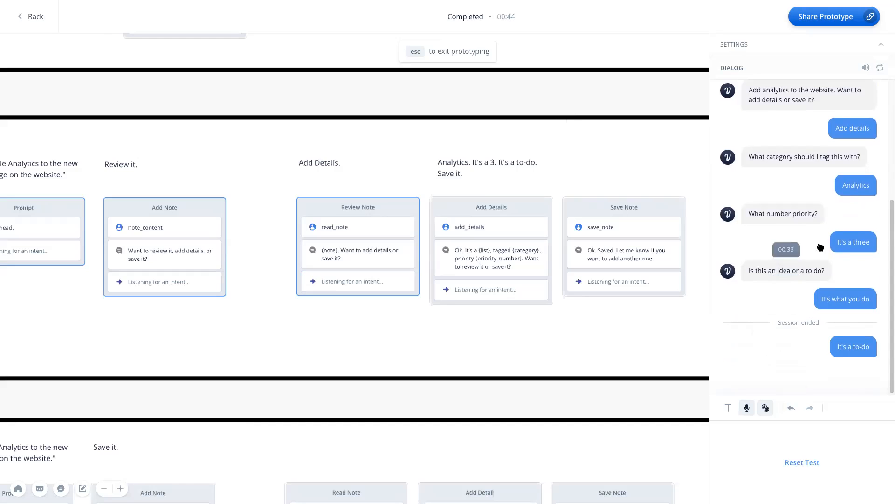
pyautogui.click(802, 462)
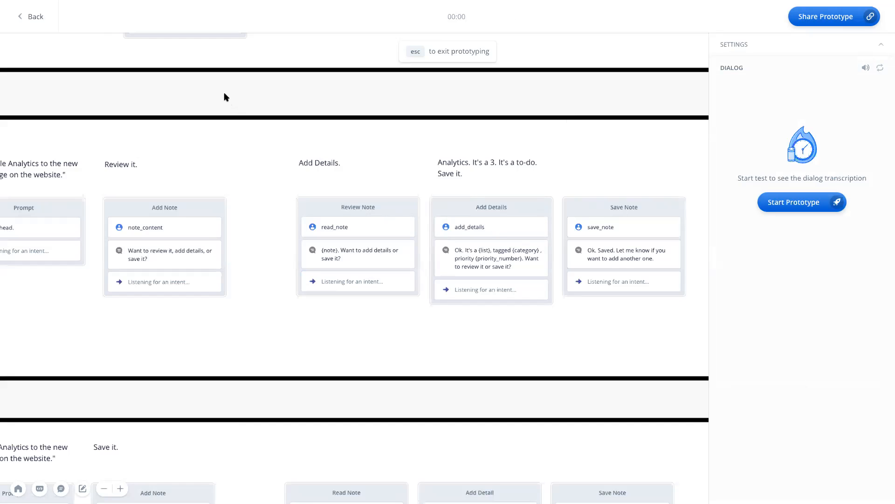
pyautogui.press('Escape')
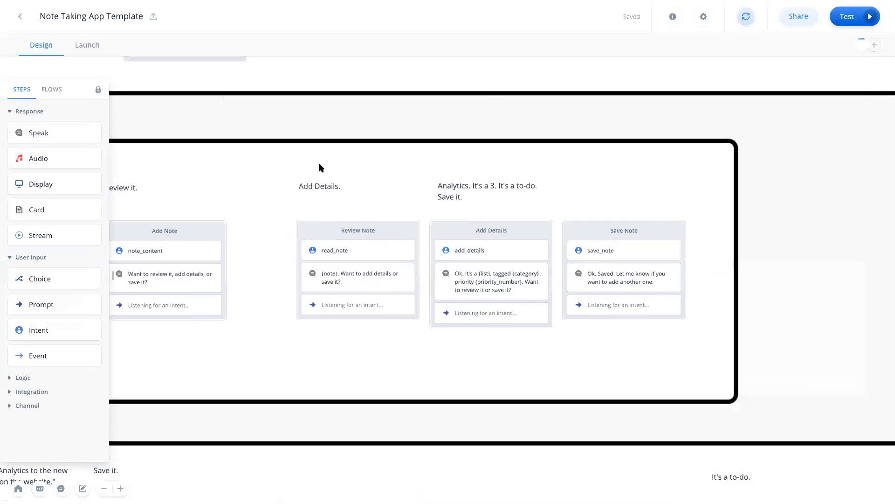
# Run the prototype again with "Add analytics to the website" and "Save it", and exit the test
pyautogui.moveTo(342, 116); pyautogui.dragTo(554, 126)
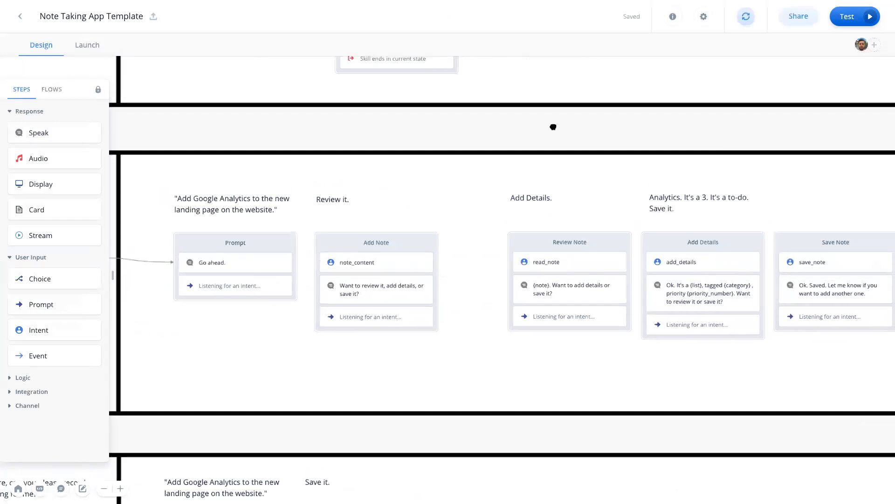
pyautogui.click(846, 6)
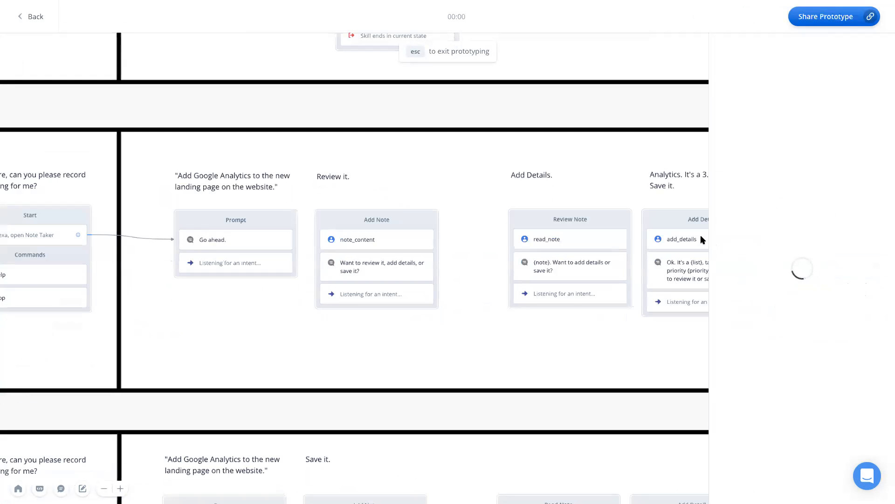
pyautogui.click(785, 208)
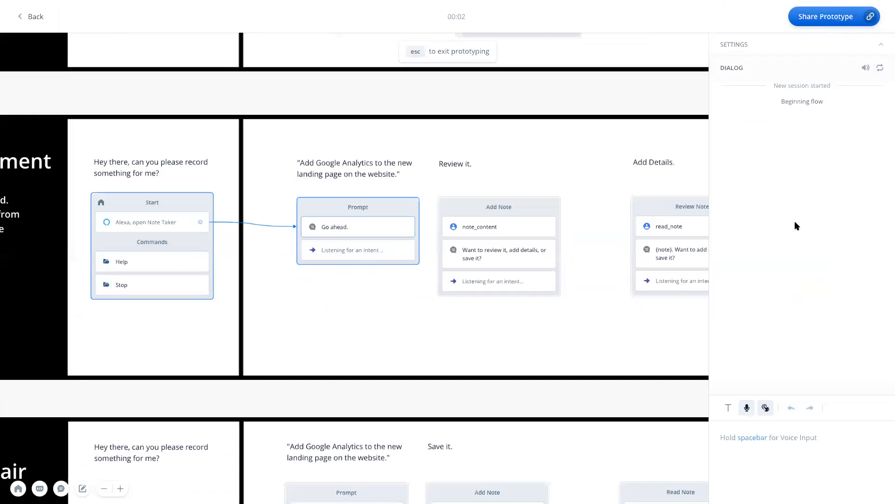
pyautogui.press('space')
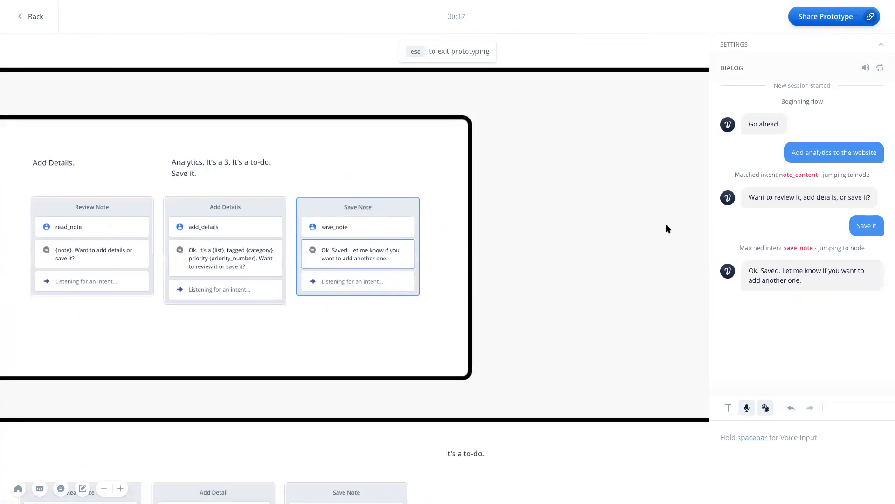
pyautogui.press('Escape')
pyautogui.moveTo(356, 107); pyautogui.dragTo(883, 149)
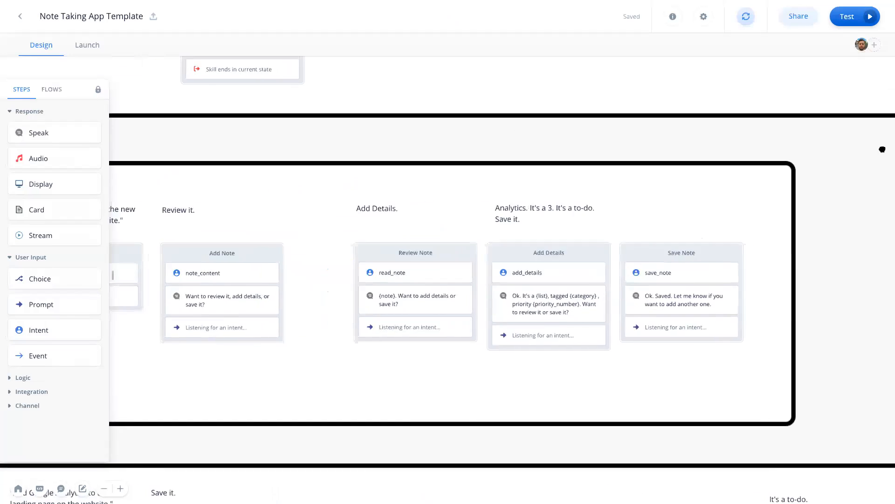
pyautogui.hscroll(-4, 884, 147)
pyautogui.hscroll(-2, 793, 140)
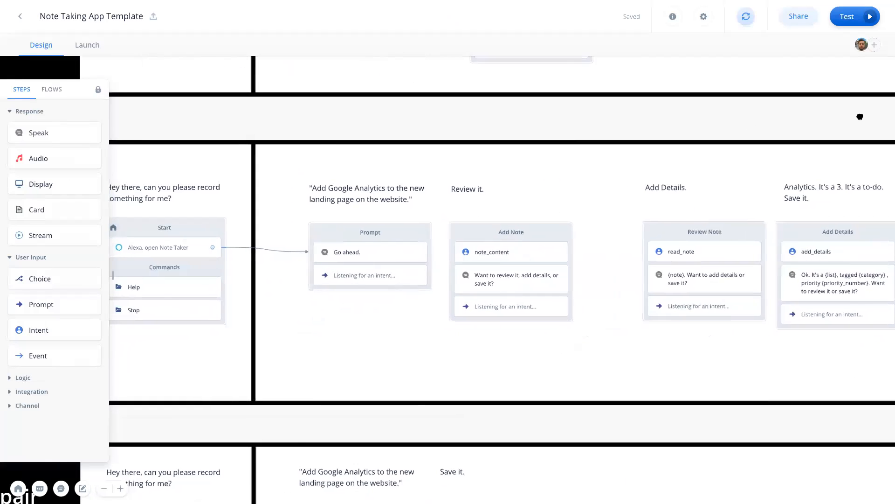
pyautogui.hscroll(-5, 860, 117)
pyautogui.moveTo(800, 126); pyautogui.dragTo(850, 127)
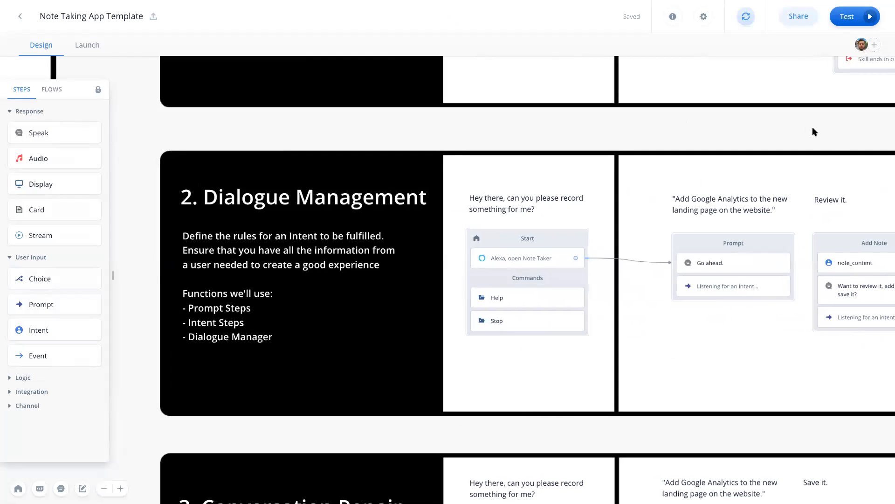
pyautogui.moveTo(818, 123); pyautogui.dragTo(581, 110)
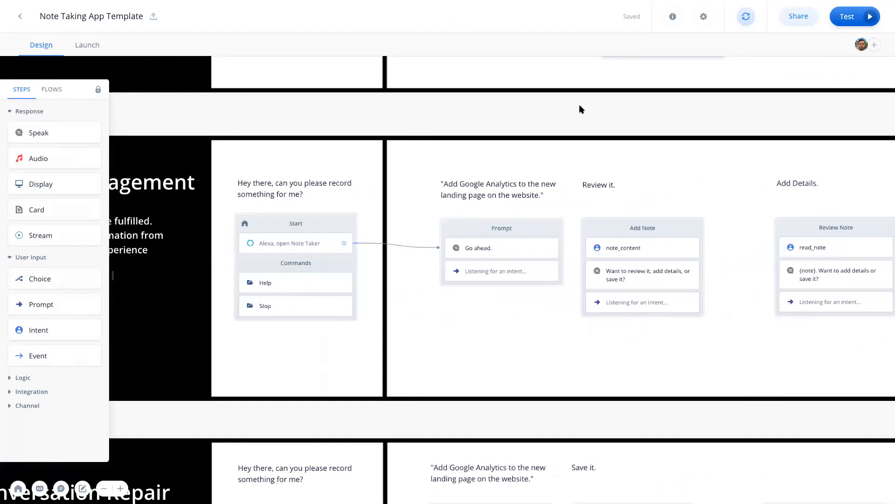
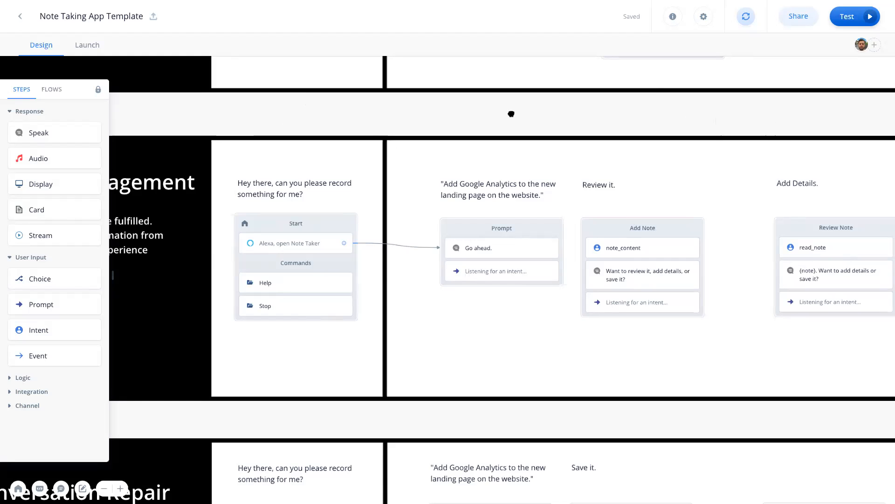
# Open the add_details intent in the Add Details block and expand its utterances and slots for review
pyautogui.hscroll(6, 511, 114)
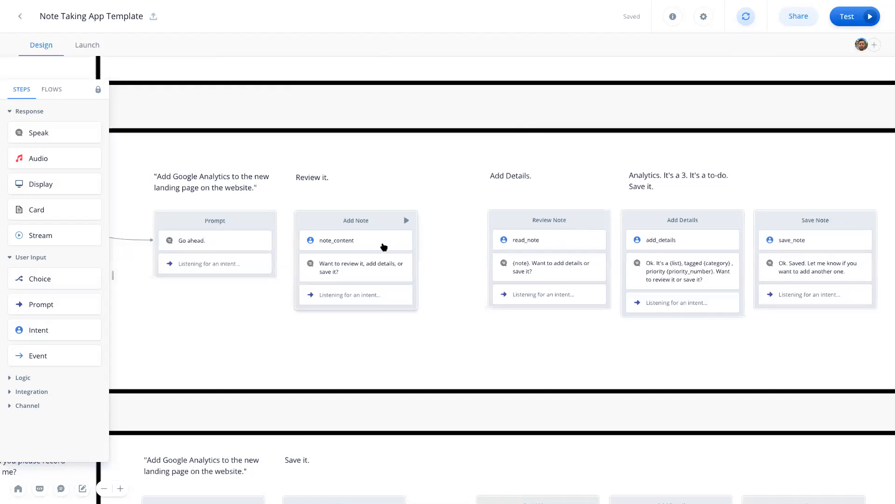
pyautogui.click(698, 241)
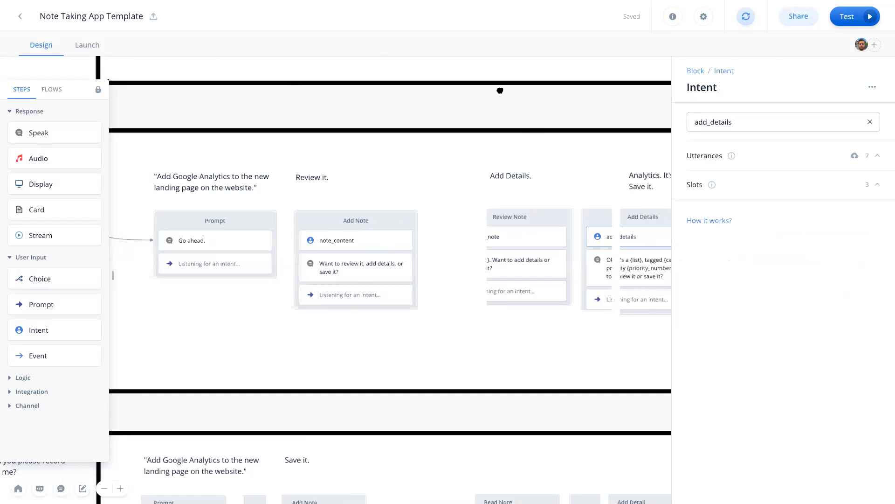
pyautogui.moveTo(500, 91); pyautogui.dragTo(368, 95)
pyautogui.click(680, 147)
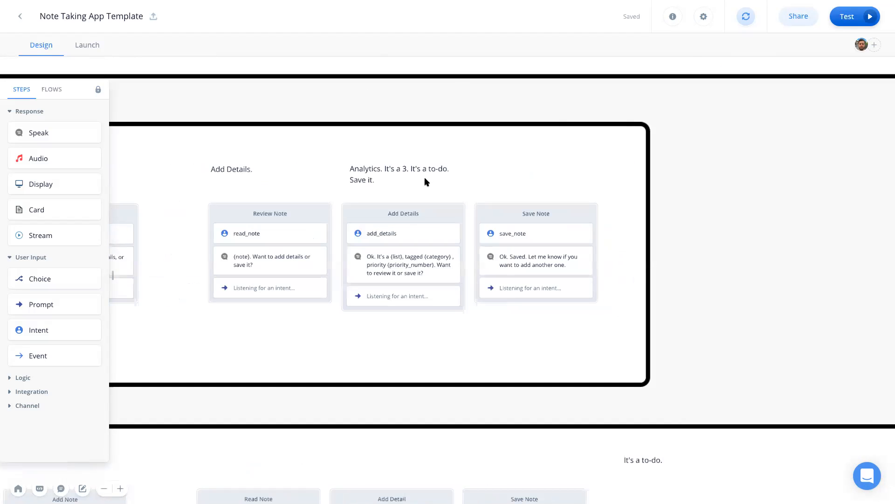
pyautogui.click(418, 236)
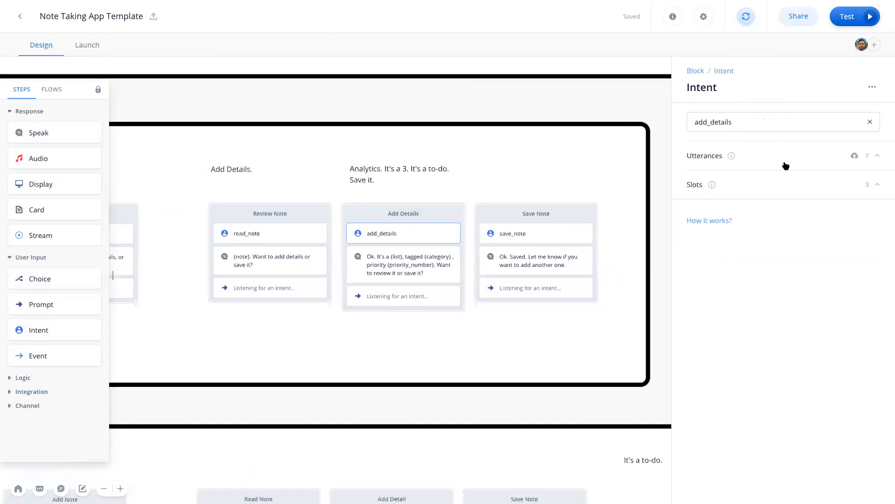
pyautogui.click(786, 164)
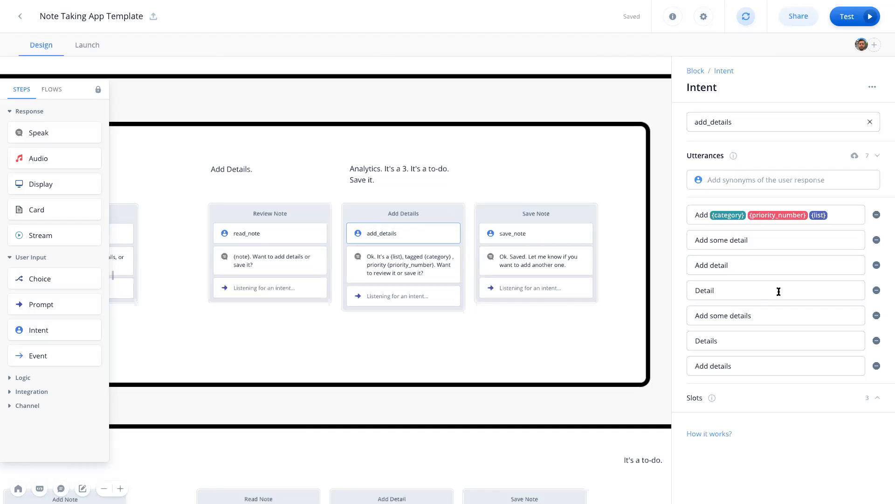
pyautogui.click(780, 397)
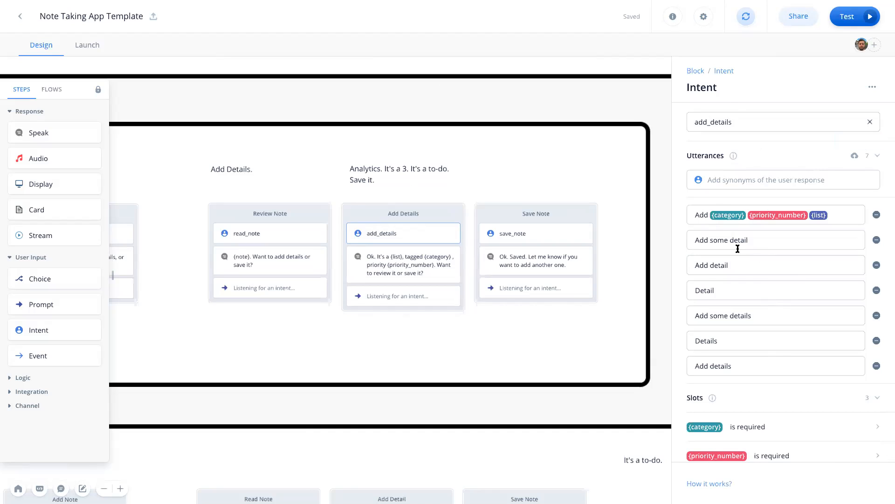
# Add the utterance "Add {category}" to the add_details intent
pyautogui.click(765, 289)
pyautogui.click(759, 174)
pyautogui.write('A')
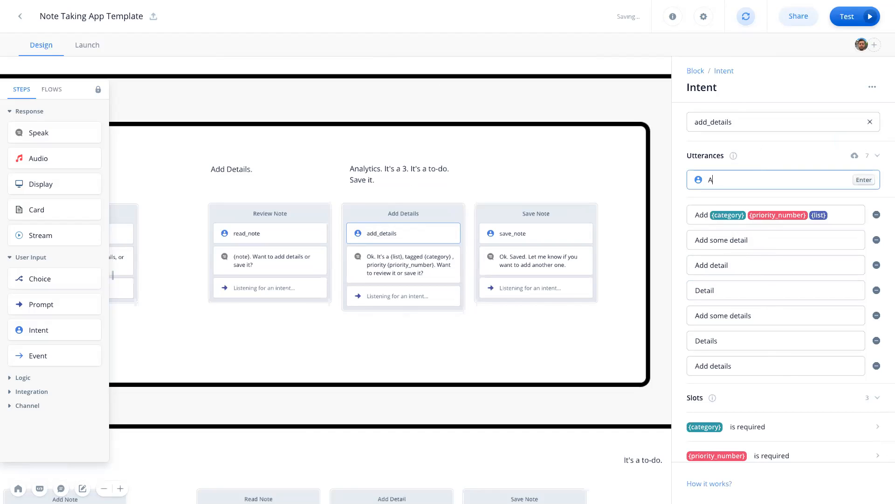
pyautogui.write('dd {cat')
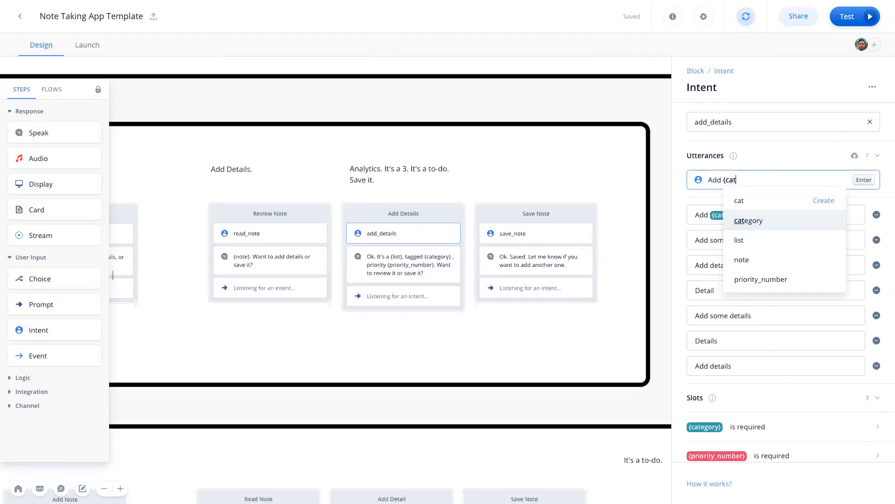
pyautogui.press('Return')
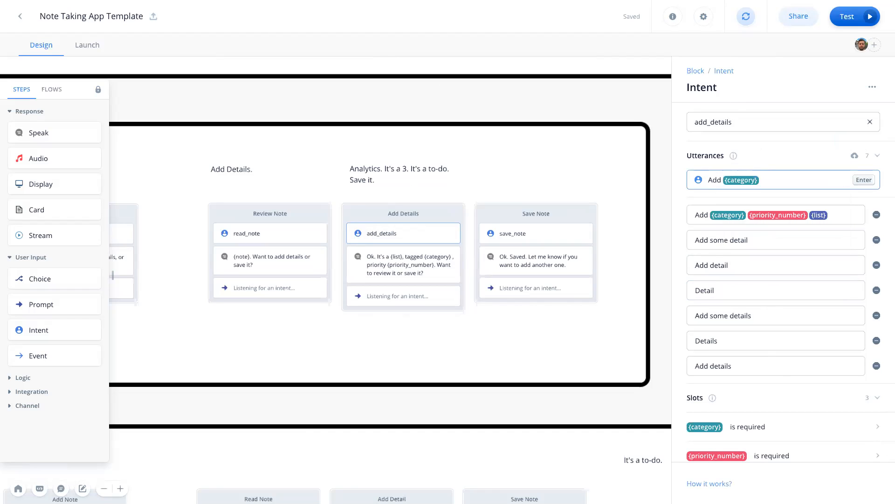
pyautogui.press('Return')
# Turn the required setting of the add_details intent's {category} slot off and back on, and return to the intent
pyautogui.scroll(-1, 769, 313)
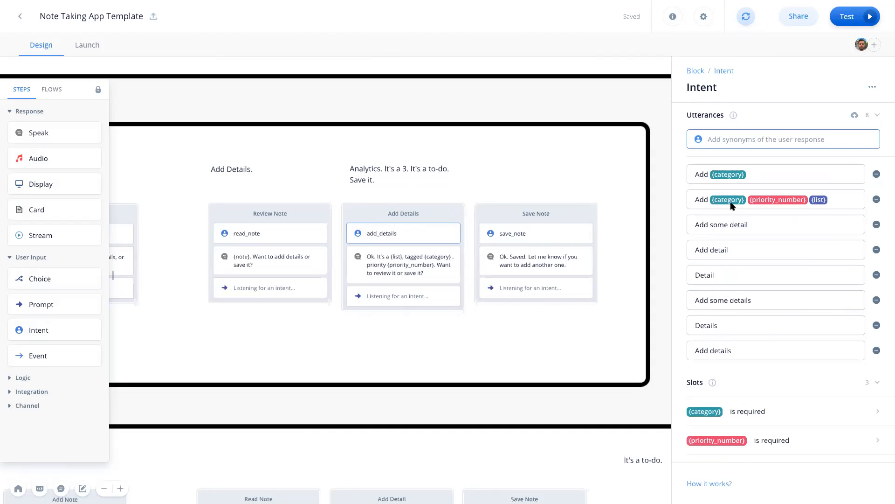
pyautogui.scroll(-1, 784, 345)
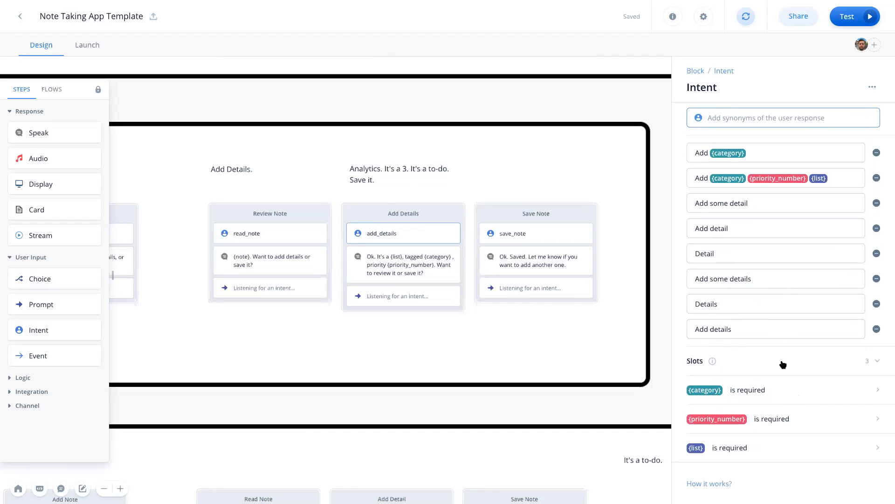
pyautogui.click(769, 395)
pyautogui.click(873, 118)
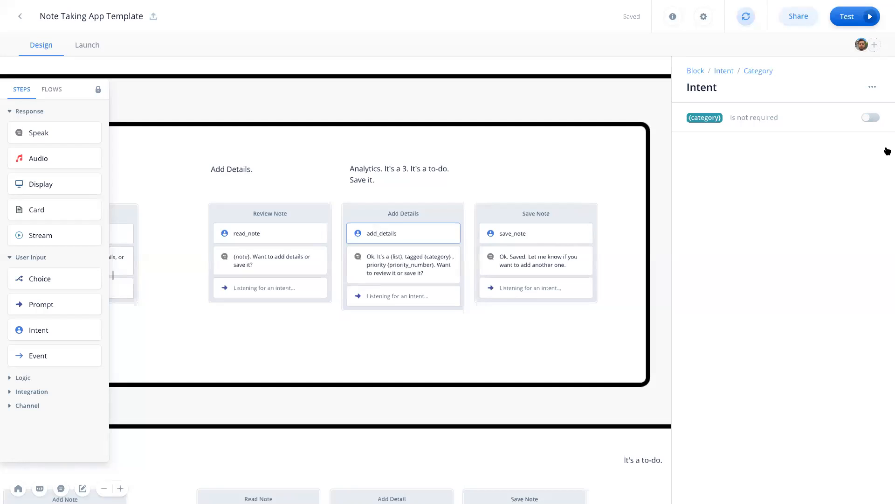
pyautogui.click(870, 117)
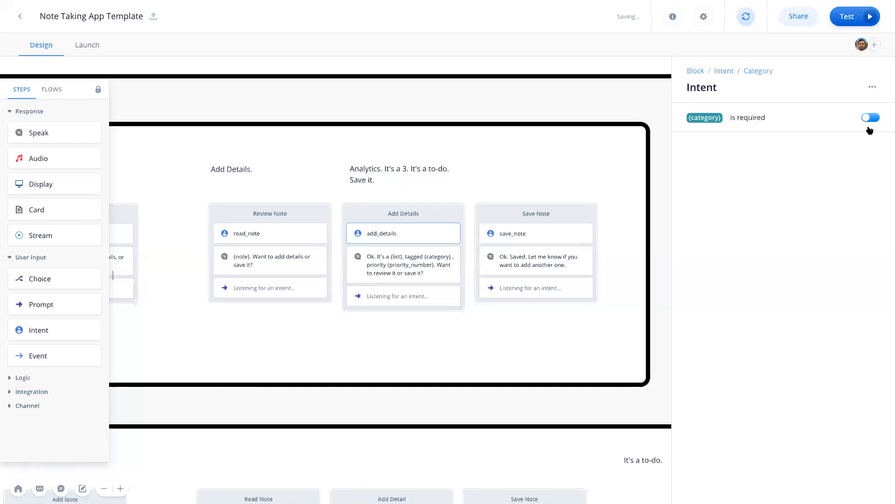
pyautogui.click(732, 71)
pyautogui.scroll(-2, 794, 355)
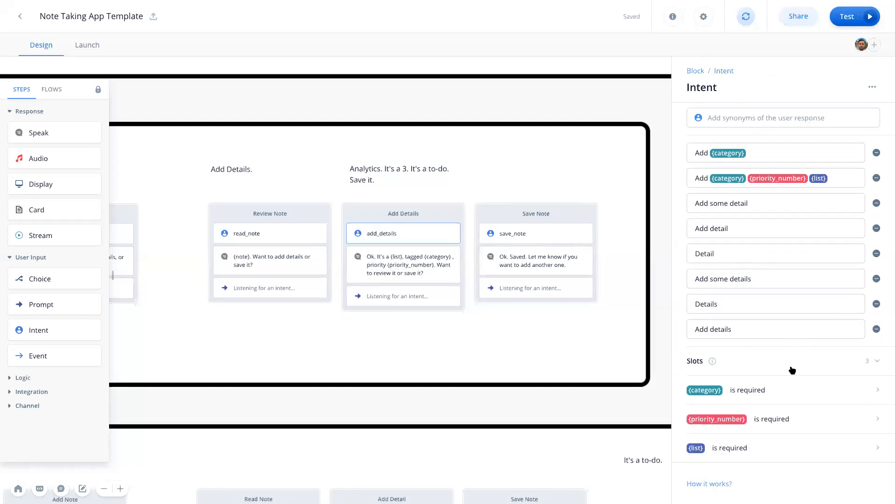
# Examine the {category} slot's prompt, response utterances and slot confirmation option
pyautogui.click(810, 388)
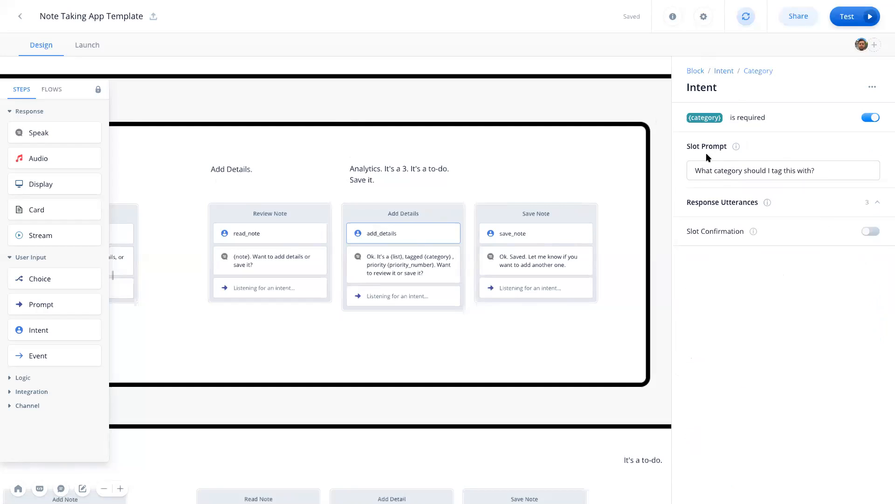
pyautogui.click(693, 171)
pyautogui.tripleClick(749, 175)
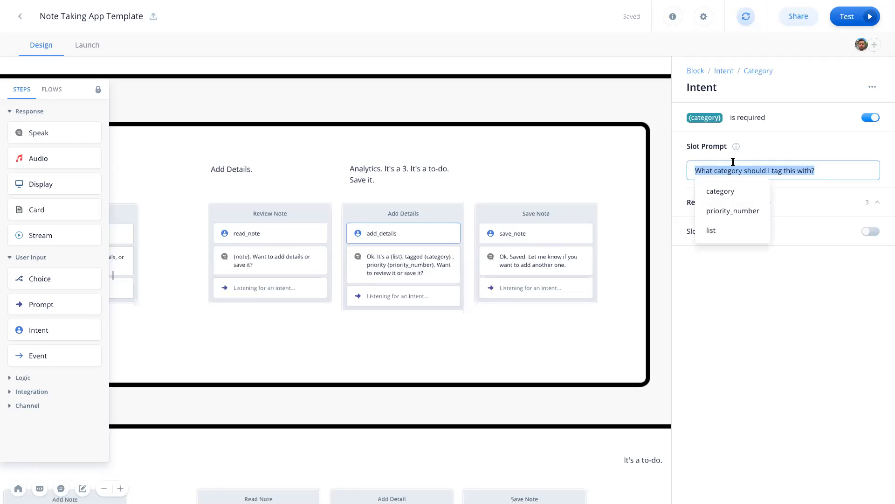
pyautogui.click(796, 200)
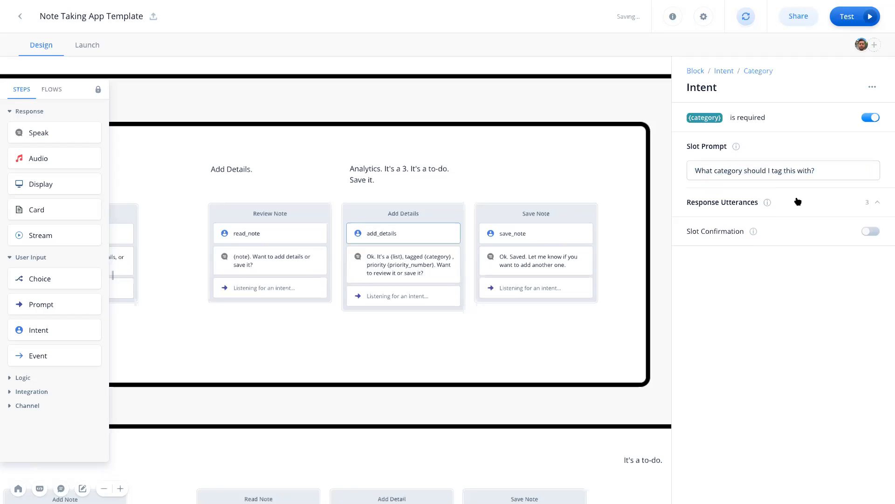
pyautogui.click(796, 200)
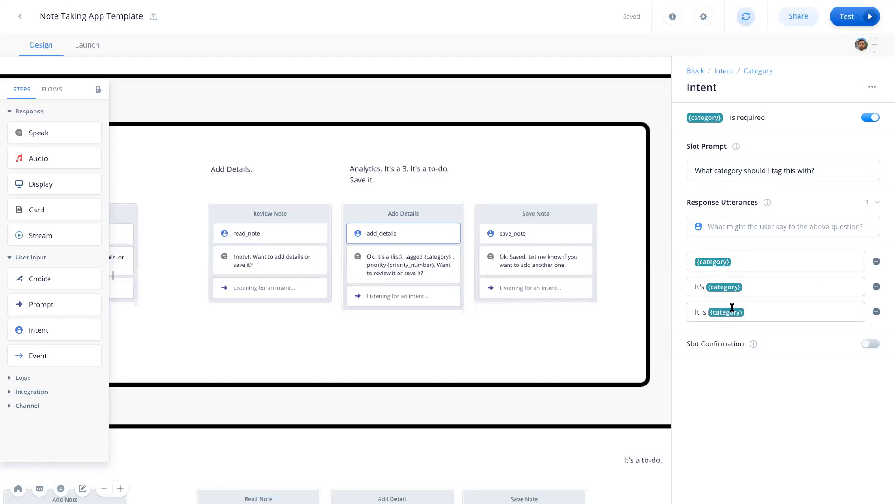
pyautogui.click(875, 345)
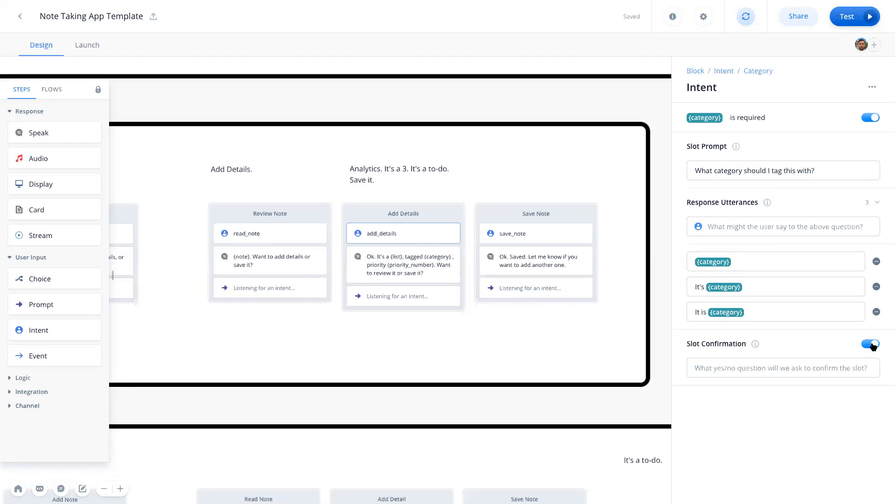
pyautogui.click(873, 345)
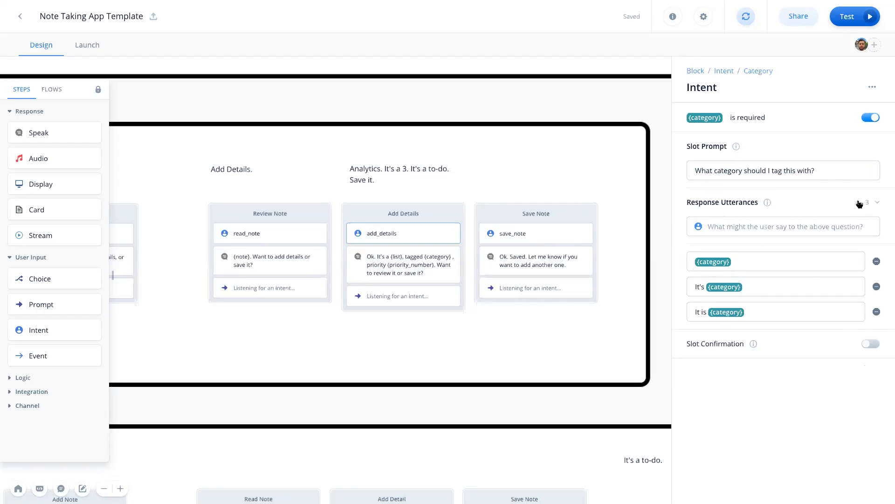
pyautogui.click(874, 200)
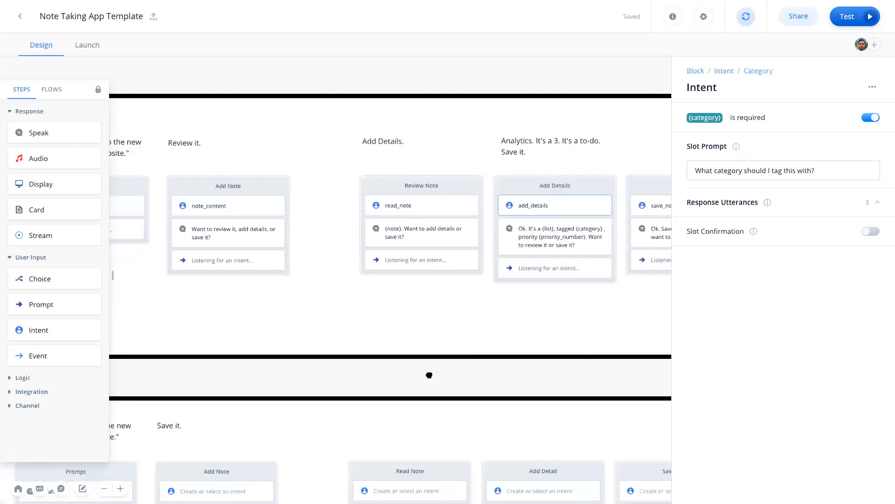
# Close the slot settings and look over the Happy Path, Dialogue Management and Conversation Repair sections of the canvas
pyautogui.moveTo(555, 328); pyautogui.dragTo(687, 322)
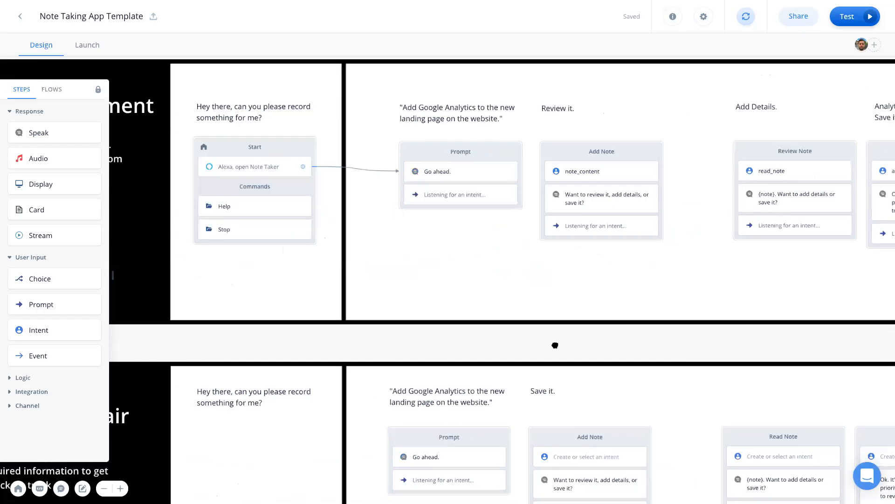
pyautogui.moveTo(556, 345); pyautogui.dragTo(753, 325)
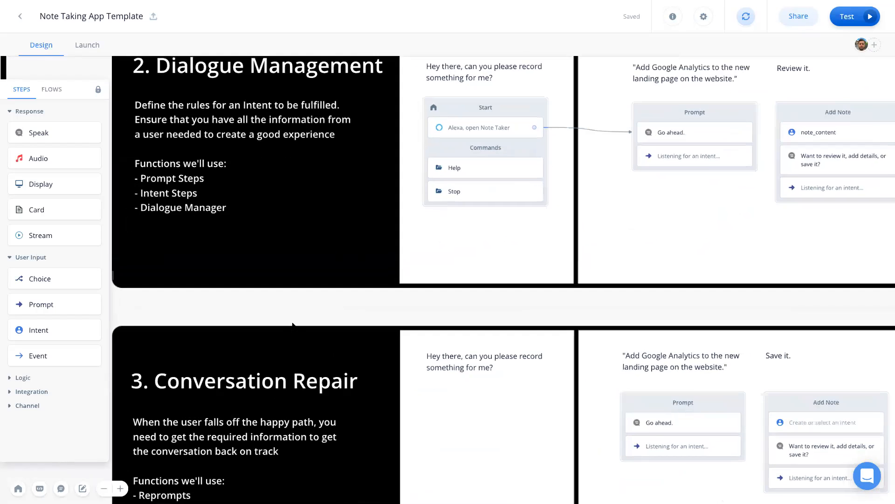
pyautogui.scroll(-2, 160, 320)
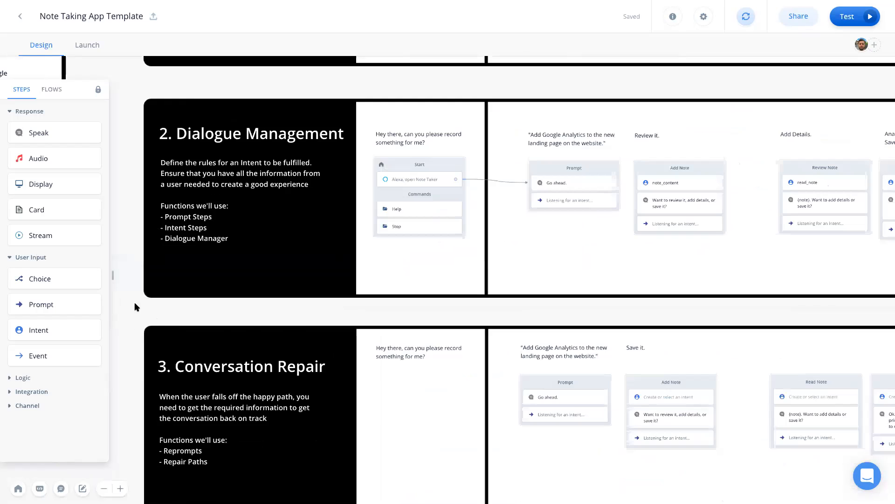
pyautogui.scroll(2, 140, 344)
pyautogui.scroll(3, 186, 294)
pyautogui.moveTo(187, 279); pyautogui.dragTo(146, 280)
pyautogui.scroll(2, 161, 273)
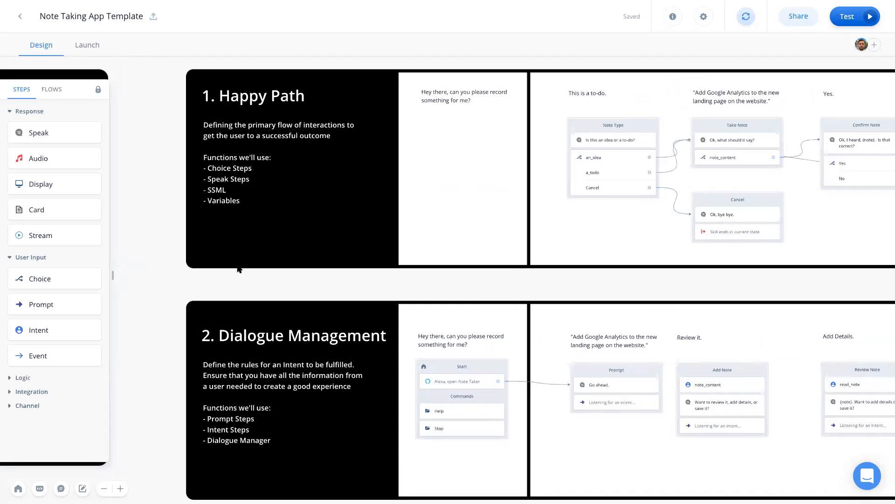
pyautogui.moveTo(141, 333); pyautogui.dragTo(174, 140)
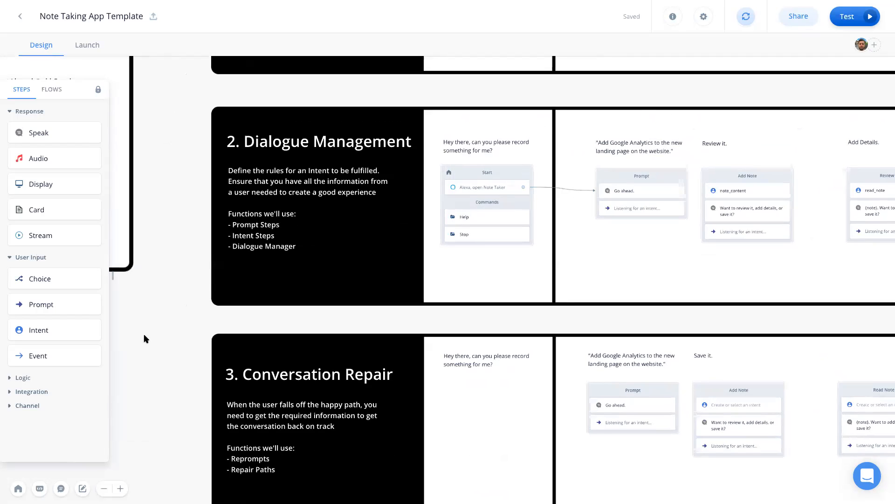
pyautogui.moveTo(152, 349); pyautogui.dragTo(158, 194)
pyautogui.moveTo(171, 334); pyautogui.dragTo(124, 363)
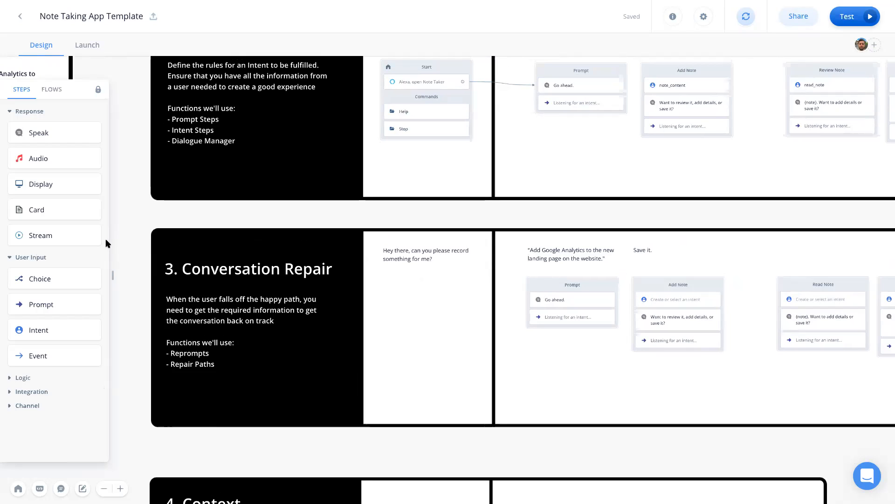
pyautogui.moveTo(646, 203); pyautogui.dragTo(499, 302)
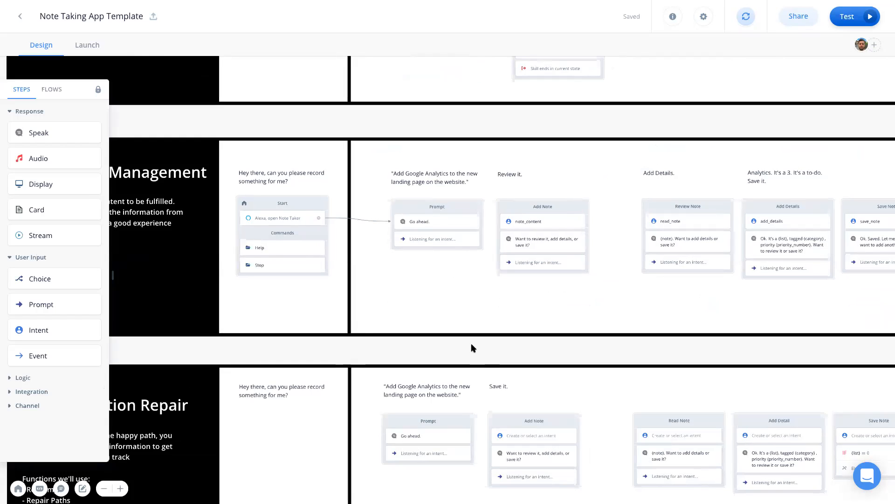
pyautogui.moveTo(486, 347); pyautogui.dragTo(645, 321)
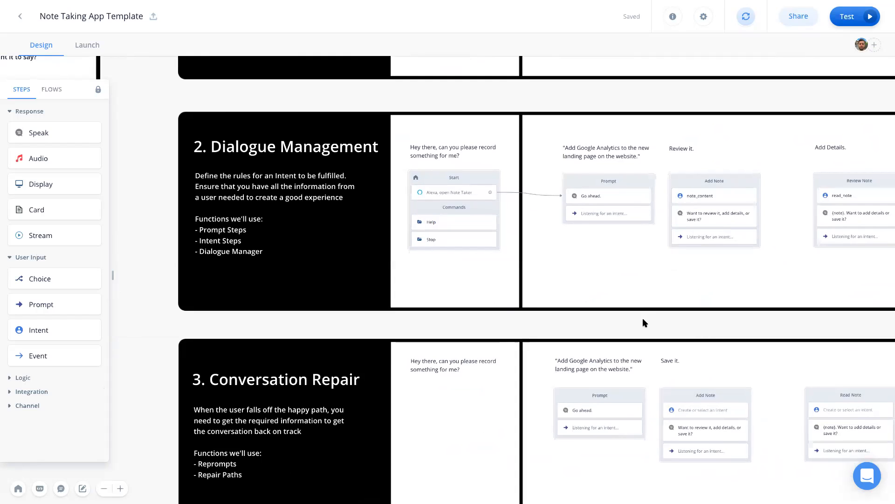
pyautogui.moveTo(644, 323); pyautogui.dragTo(624, 313)
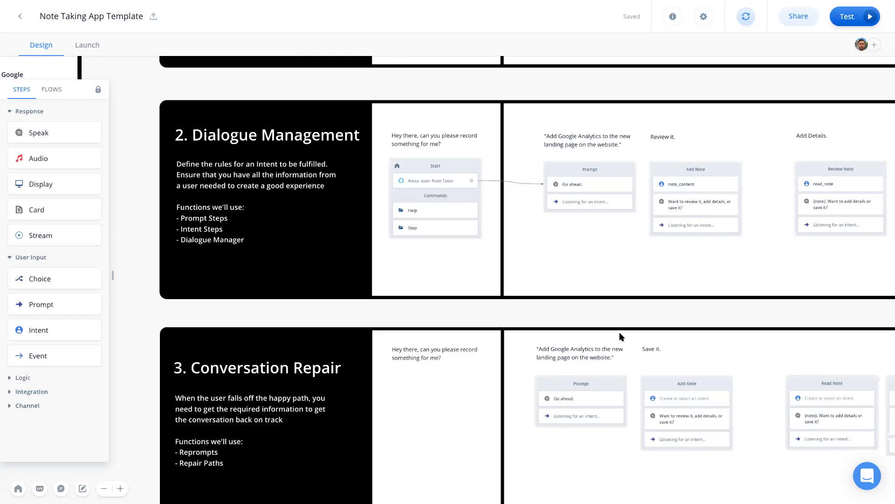
# Move the Start block from the Dialogue Management section into the Conversation Repair section, below "Hey there, can you please record something for me?"
pyautogui.moveTo(142, 394); pyautogui.dragTo(129, 255)
pyautogui.click(499, 70)
pyautogui.moveTo(451, 82); pyautogui.dragTo(454, 315)
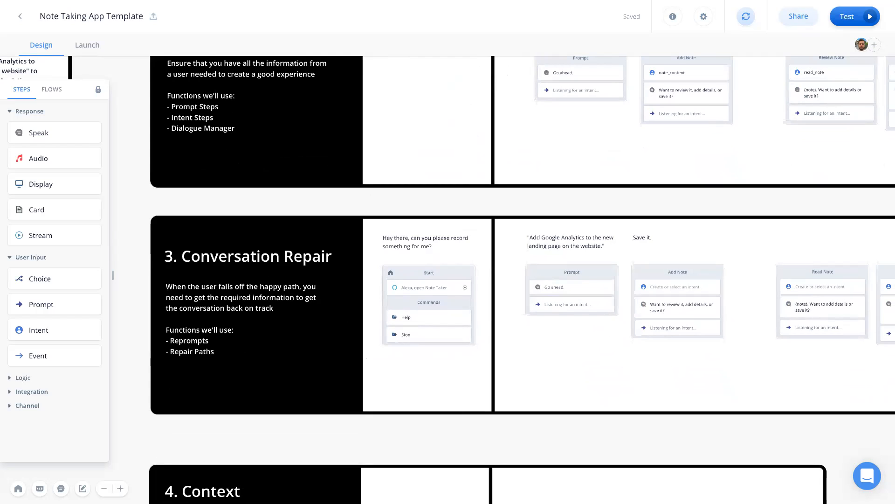
# Add a third system reprompt to the listening step of the Conversation Repair section's Prompt block and close its settings
pyautogui.click(10, 112)
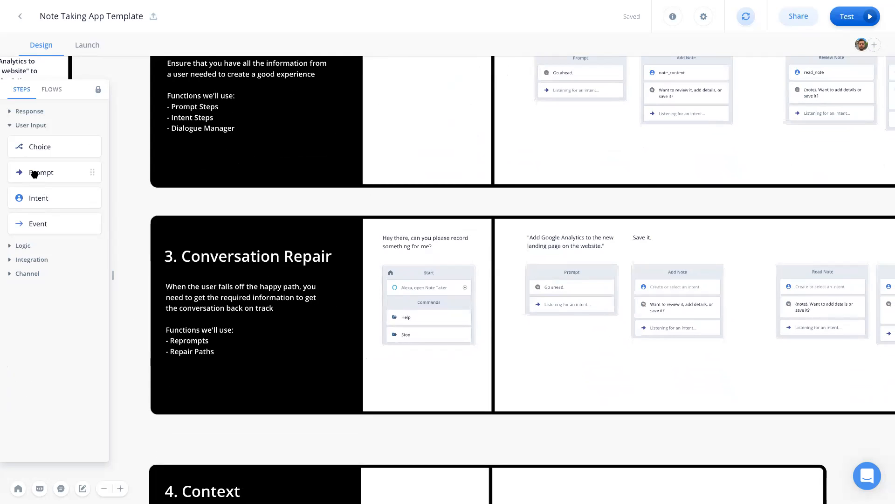
pyautogui.moveTo(603, 206); pyautogui.dragTo(419, 166)
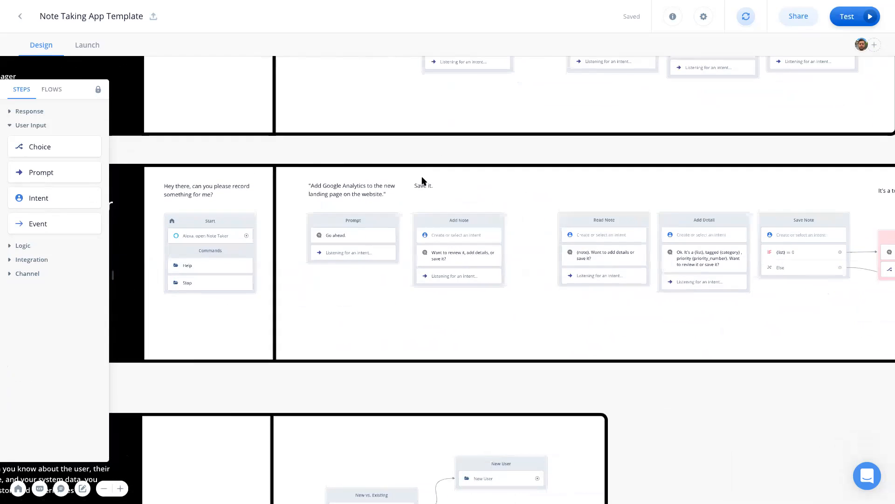
pyautogui.click(350, 253)
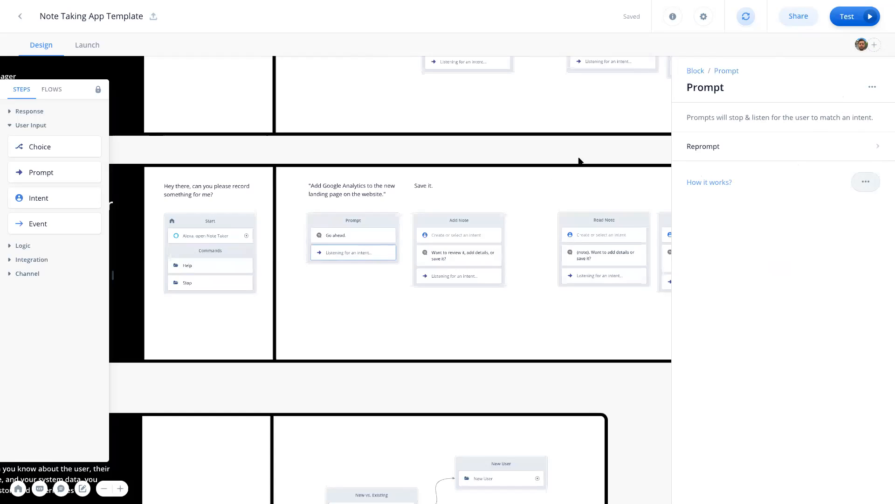
pyautogui.click(817, 149)
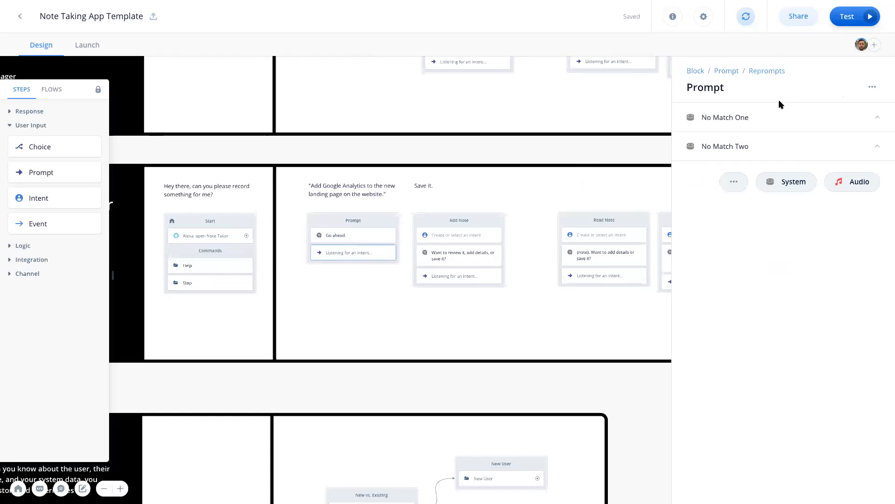
pyautogui.click(786, 181)
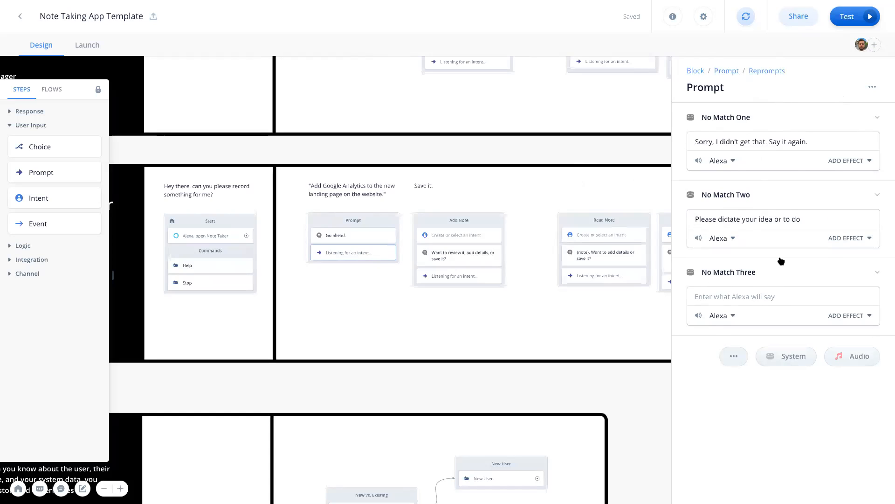
pyautogui.click(471, 380)
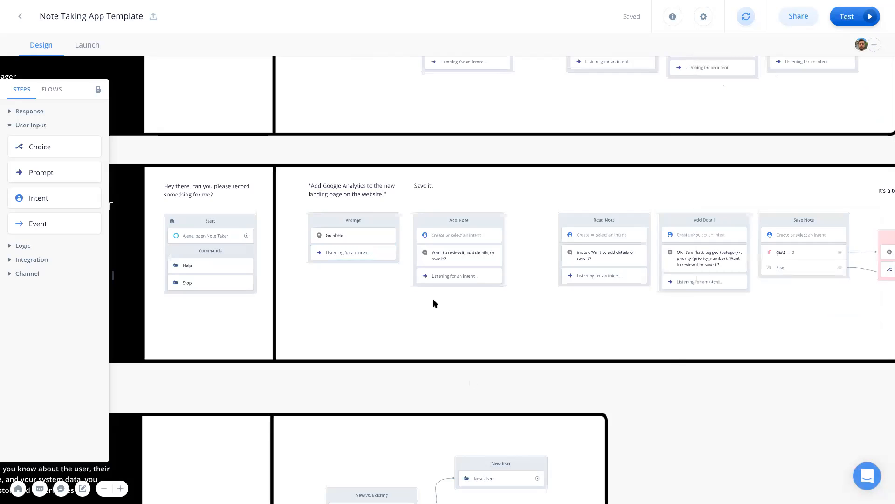
# Review the Prompt block's reprompts and link the Start block's "Alexa, open Note Taker" step to the Prompt block in Conversation Repair
pyautogui.click(365, 253)
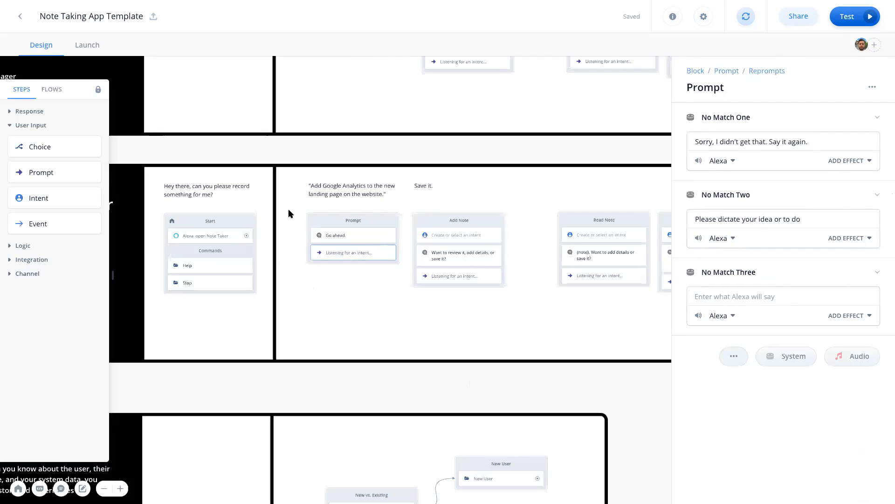
pyautogui.moveTo(253, 232); pyautogui.dragTo(306, 235)
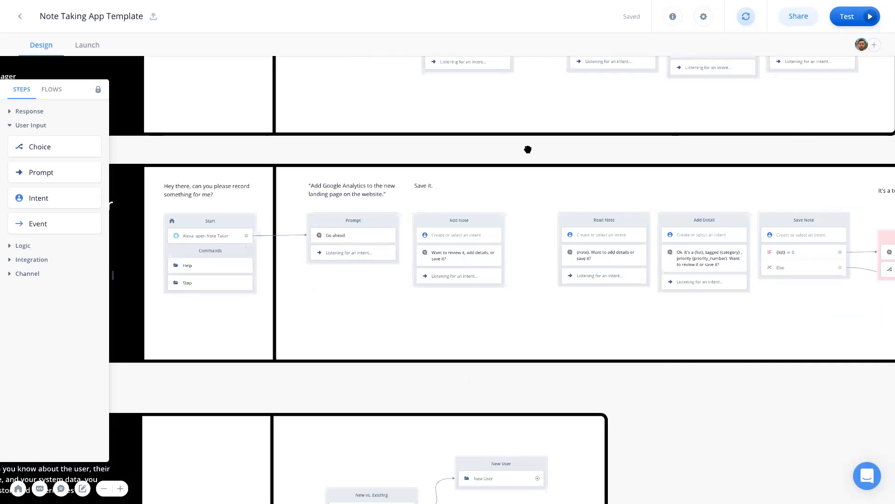
# Clear the assigned intents from the Add Note and Review Note blocks in the Dialogue Management section
pyautogui.scroll(5, 528, 149)
pyautogui.click(462, 188)
pyautogui.click(870, 122)
pyautogui.moveTo(554, 312); pyautogui.dragTo(485, 262)
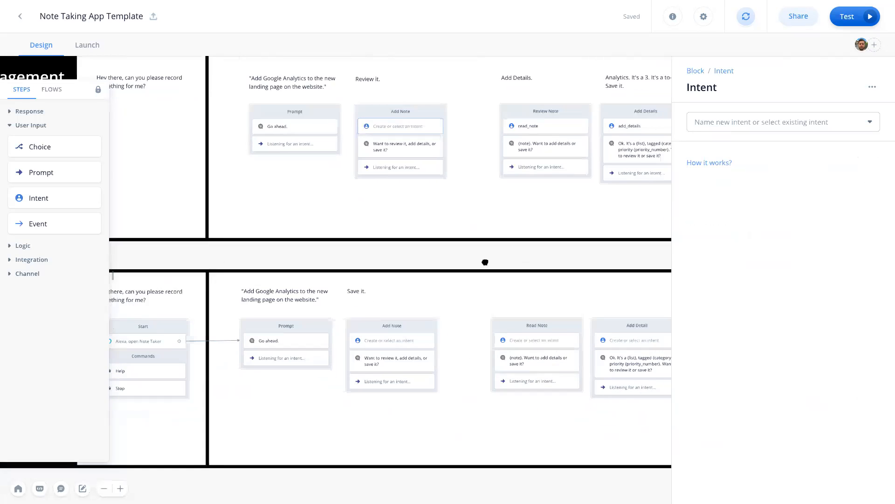
pyautogui.click(527, 139)
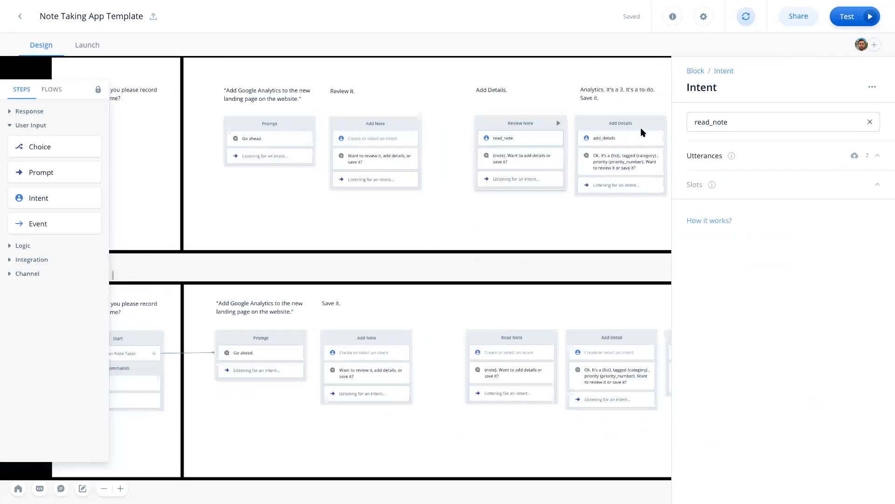
pyautogui.click(871, 122)
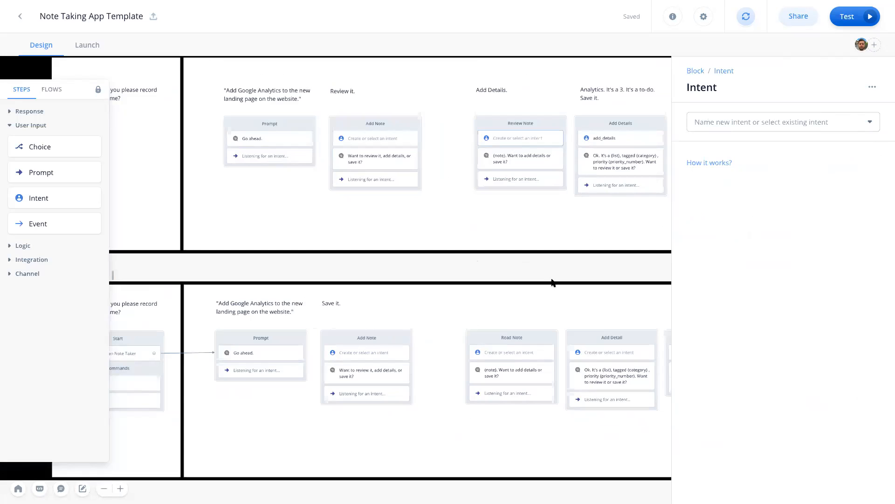
# Clear the assigned intents from the Add Details and Save Note blocks in Dialogue Management and close the intent settings
pyautogui.moveTo(535, 271); pyautogui.dragTo(343, 278)
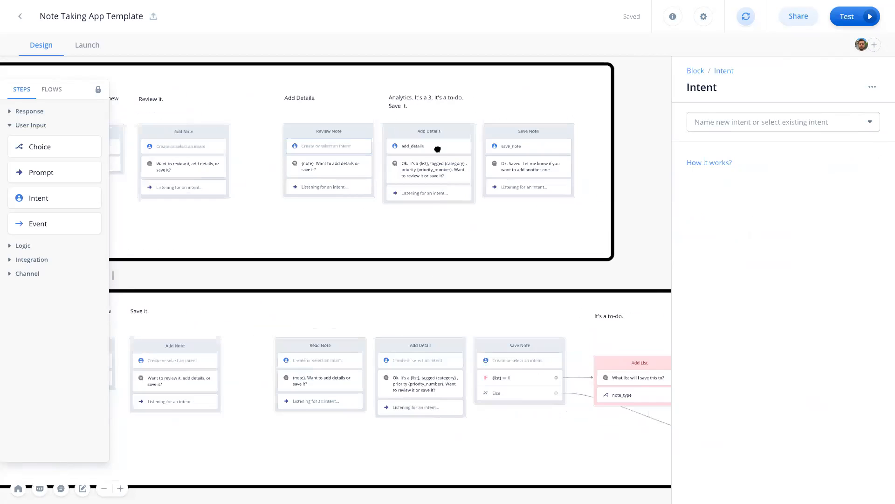
pyautogui.click(443, 149)
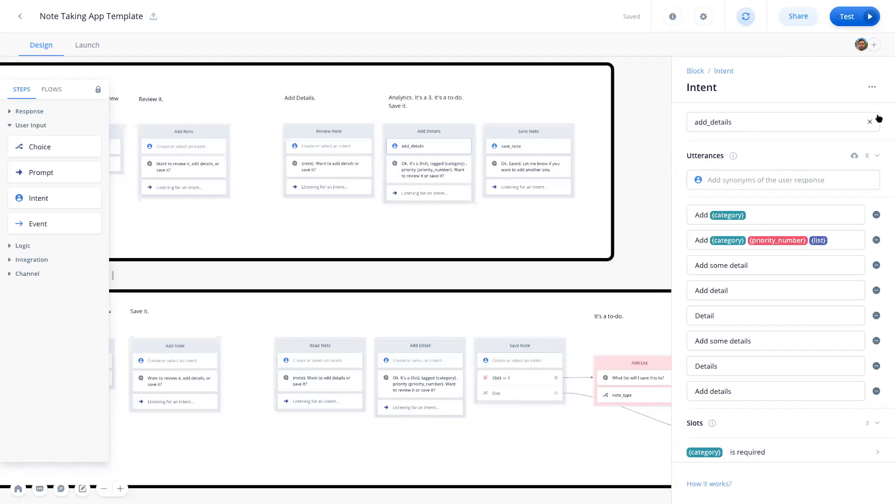
pyautogui.click(873, 122)
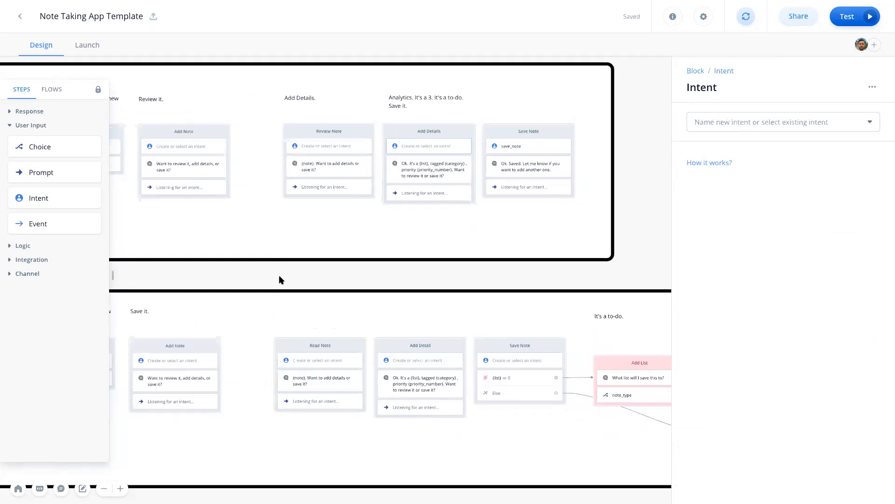
pyautogui.click(515, 146)
pyautogui.click(873, 123)
pyautogui.moveTo(282, 278); pyautogui.dragTo(586, 243)
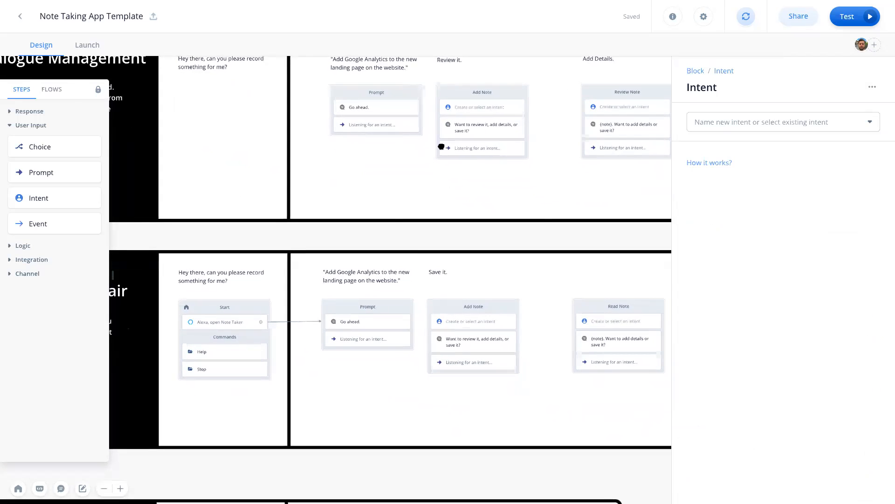
pyautogui.click(394, 225)
# Inspect the "Listening for an intent..." step of the Prompt block in the Conversation Repair section
pyautogui.scroll(5, 399, 229)
pyautogui.scroll(1, 400, 236)
pyautogui.scroll(2, 458, 184)
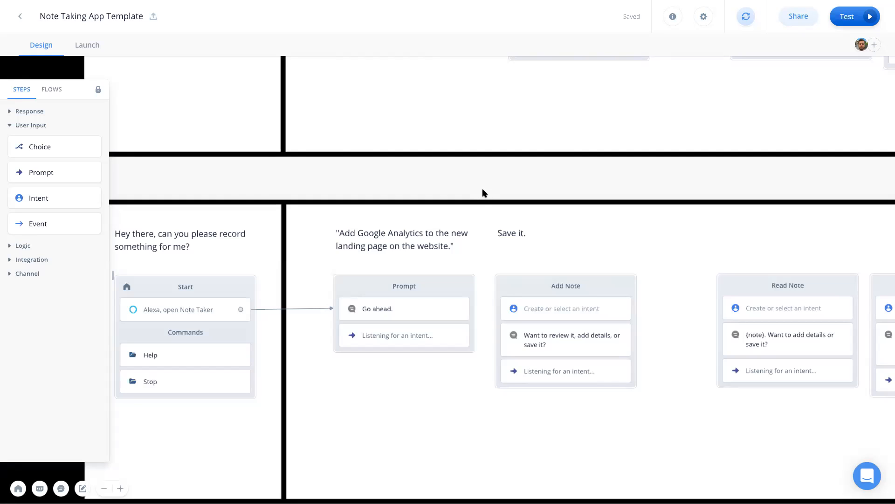
pyautogui.moveTo(424, 310)
pyautogui.click(399, 335)
pyautogui.moveTo(373, 340)
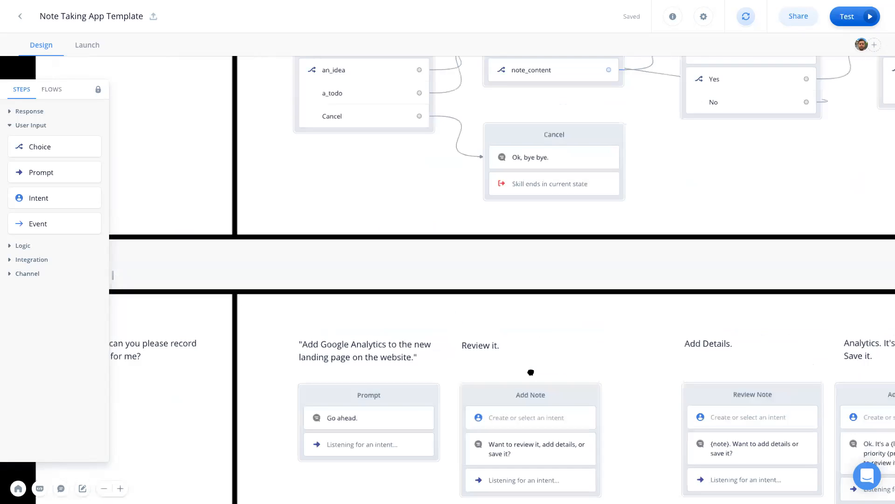
# Set the Else type of the Happy Path's an_idea / a_todo / Cancel choice step to Path
pyautogui.click(403, 98)
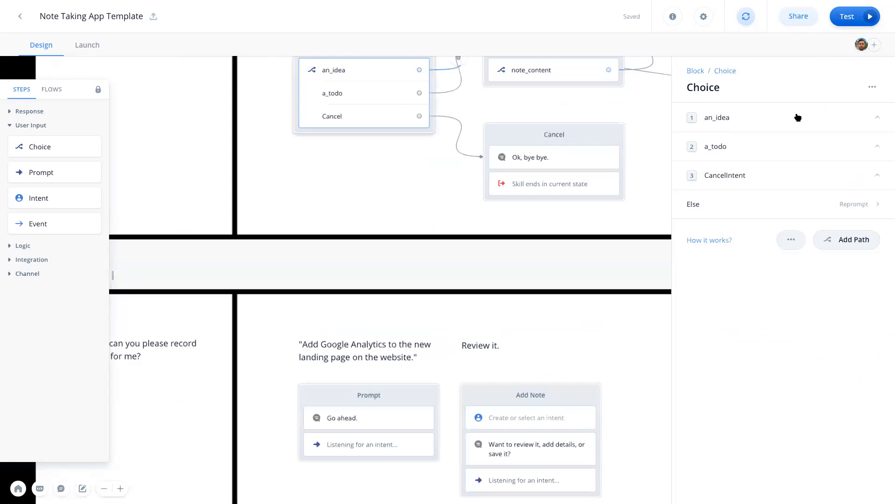
pyautogui.click(790, 114)
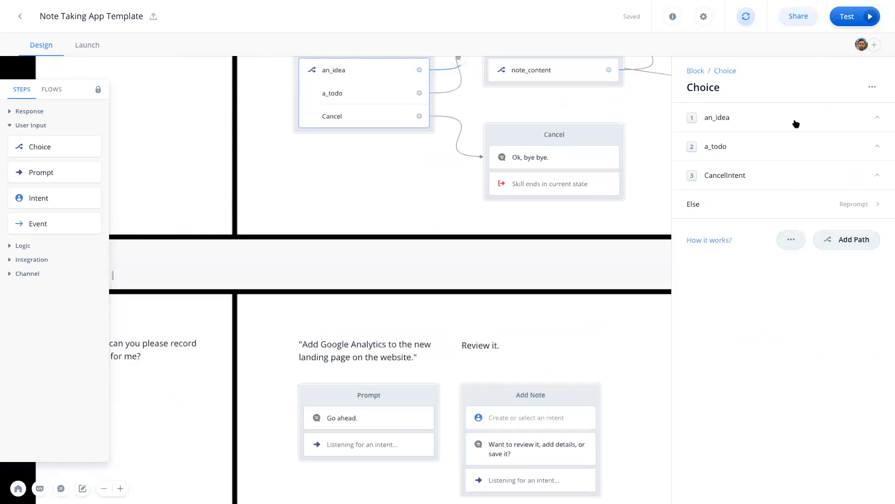
pyautogui.click(798, 208)
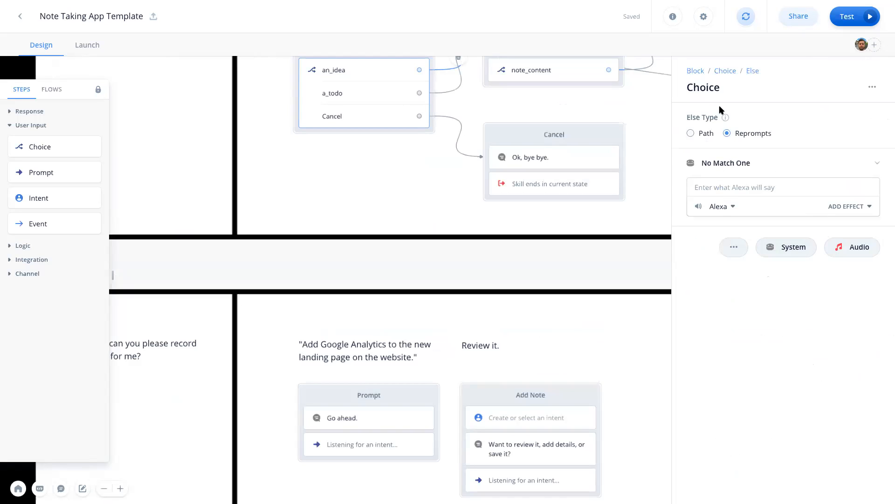
pyautogui.click(690, 134)
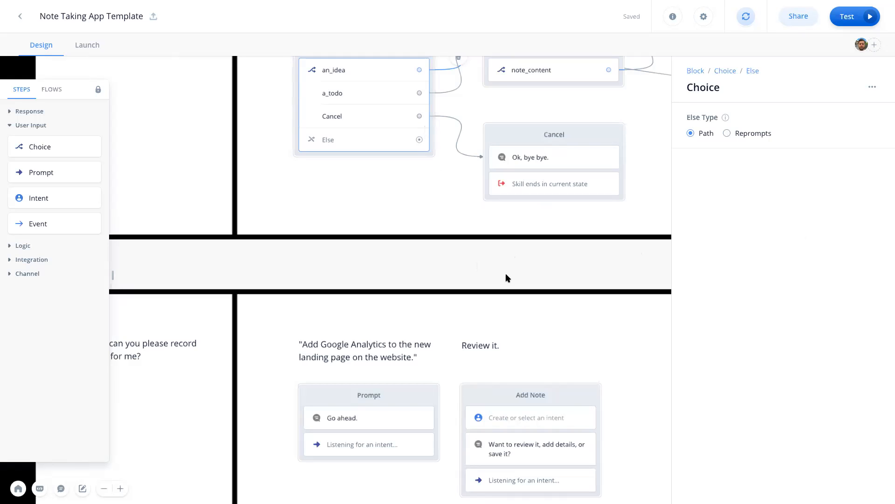
# Look over the Happy Path and Dialogue Management sections, then follow the Conversation Repair flow from Prompt to Confirm
pyautogui.scroll(-5, 506, 278)
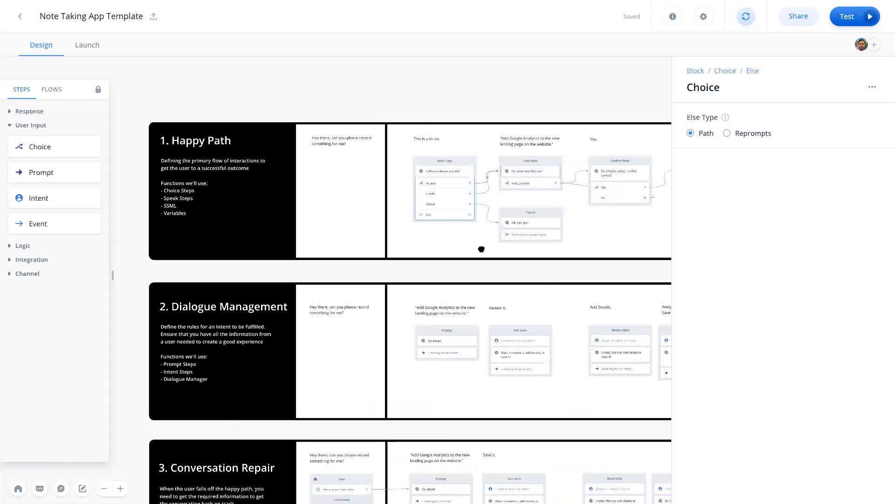
pyautogui.moveTo(480, 248); pyautogui.dragTo(344, 146)
pyautogui.moveTo(649, 203); pyautogui.dragTo(677, 214)
pyautogui.moveTo(760, 192); pyautogui.dragTo(811, 196)
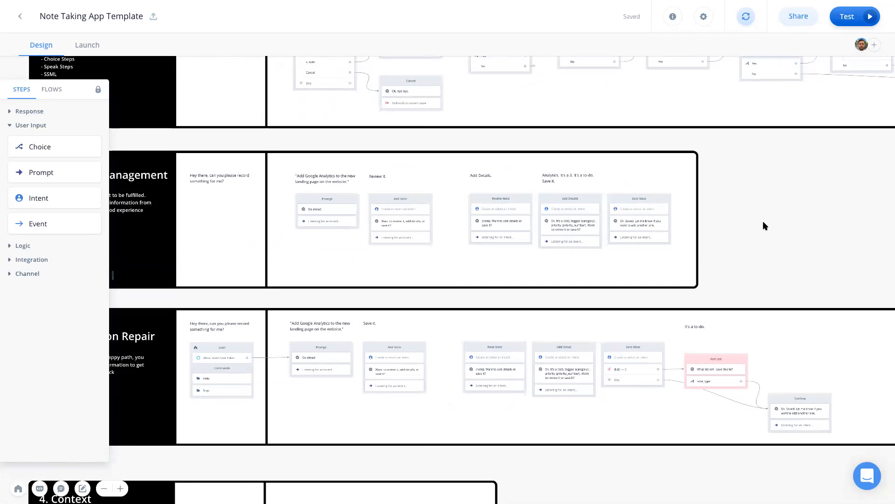
pyautogui.moveTo(752, 252); pyautogui.dragTo(804, 189)
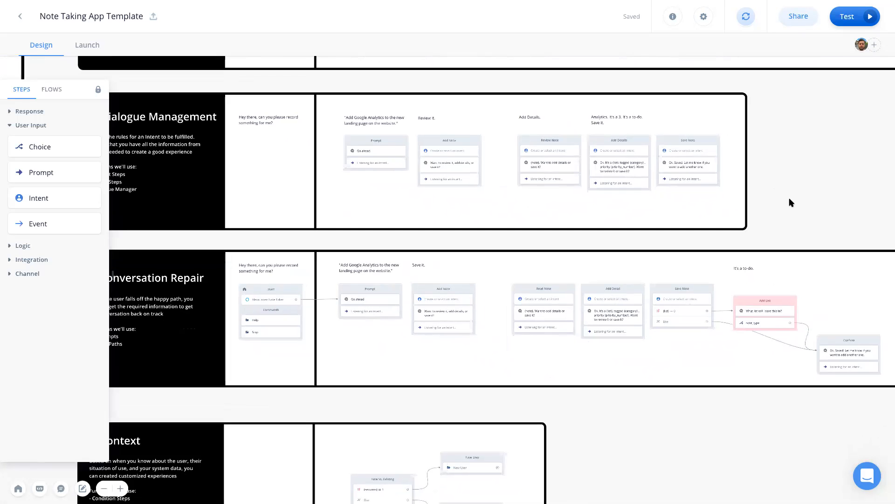
pyautogui.moveTo(793, 201); pyautogui.dragTo(643, 243)
pyautogui.scroll(5, 643, 242)
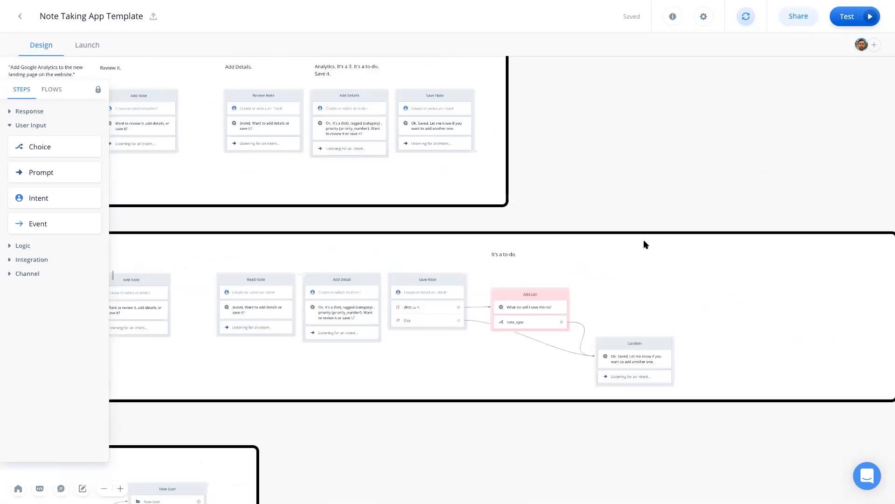
pyautogui.moveTo(613, 168); pyautogui.dragTo(730, 126)
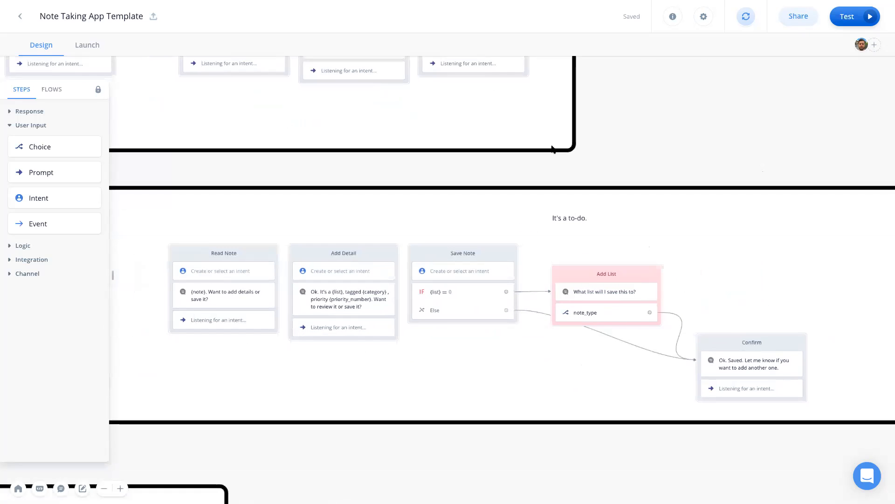
pyautogui.moveTo(449, 165); pyautogui.dragTo(778, 124)
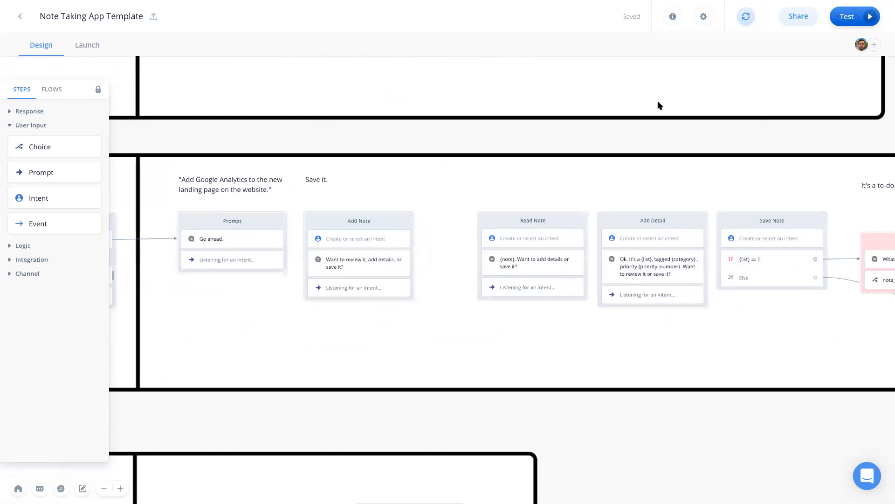
pyautogui.moveTo(670, 133); pyautogui.dragTo(394, 120)
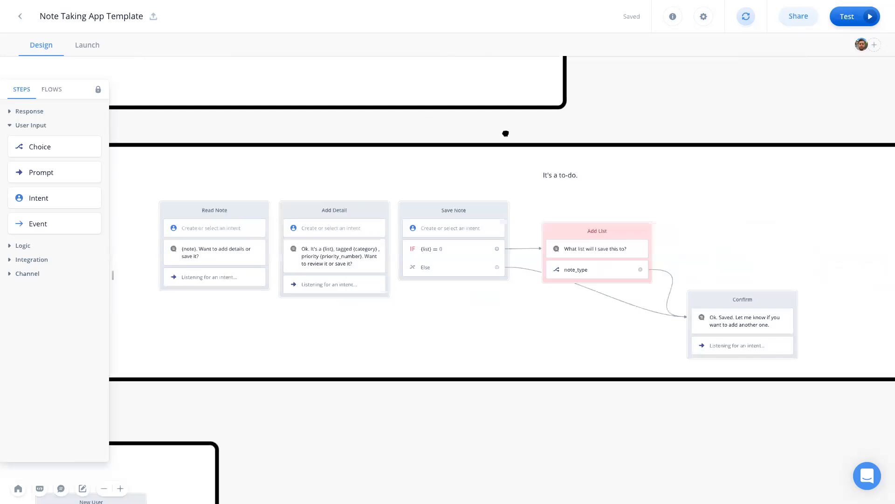
# Examine the available Logic steps and the {list} condition in the Conversation Repair section's Save Note block
pyautogui.click(14, 129)
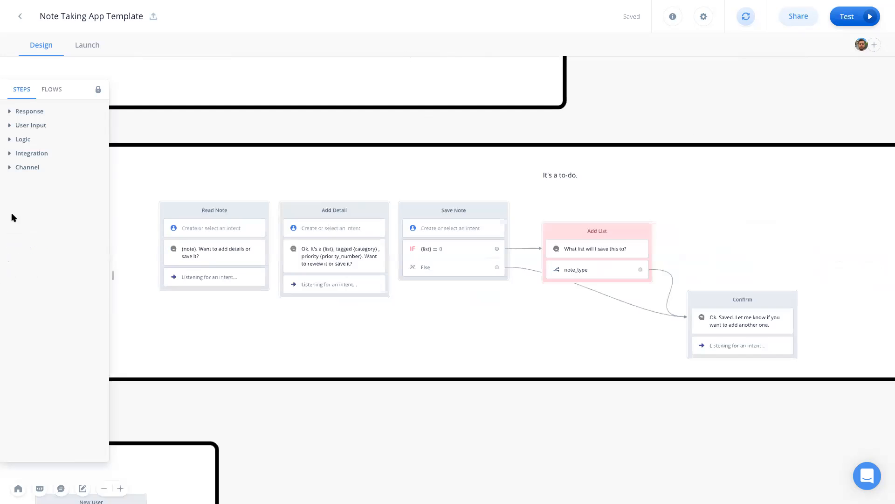
pyautogui.click(21, 139)
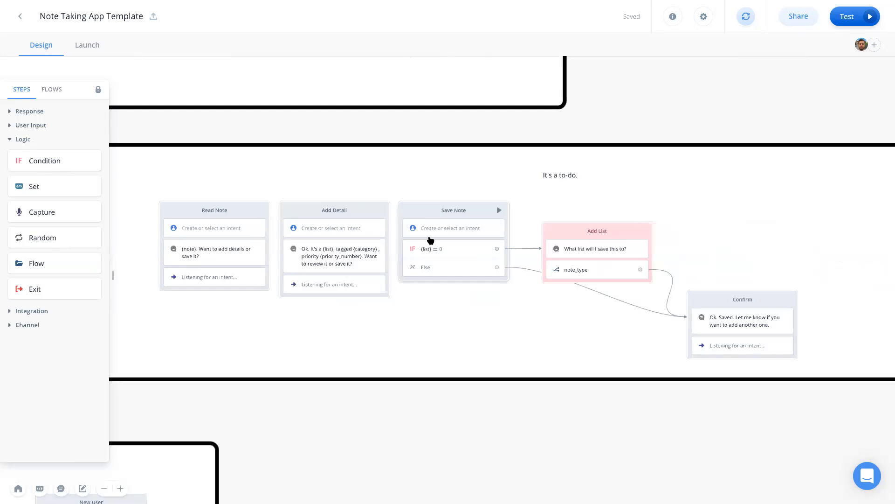
pyautogui.click(445, 250)
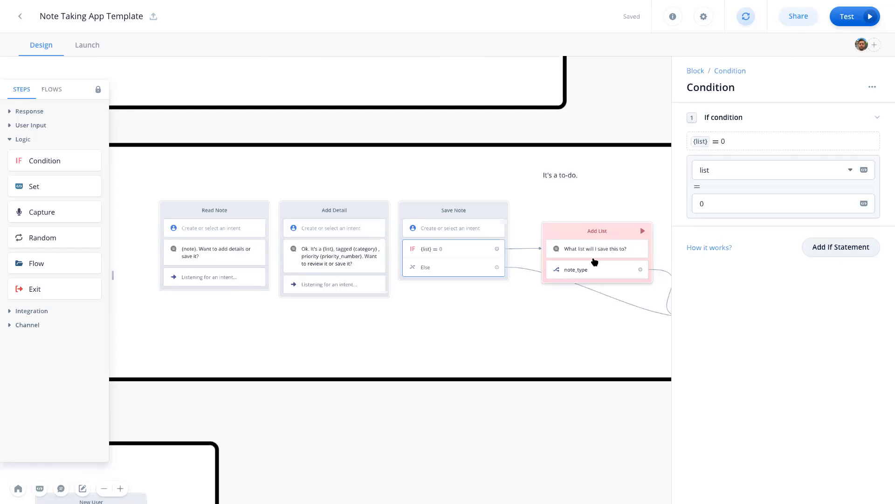
pyautogui.moveTo(604, 110); pyautogui.dragTo(418, 93)
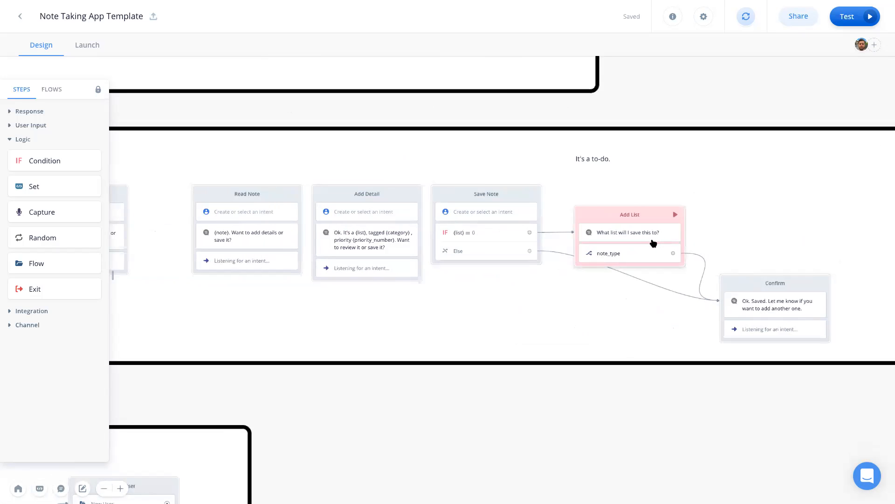
pyautogui.moveTo(496, 138); pyautogui.dragTo(466, 78)
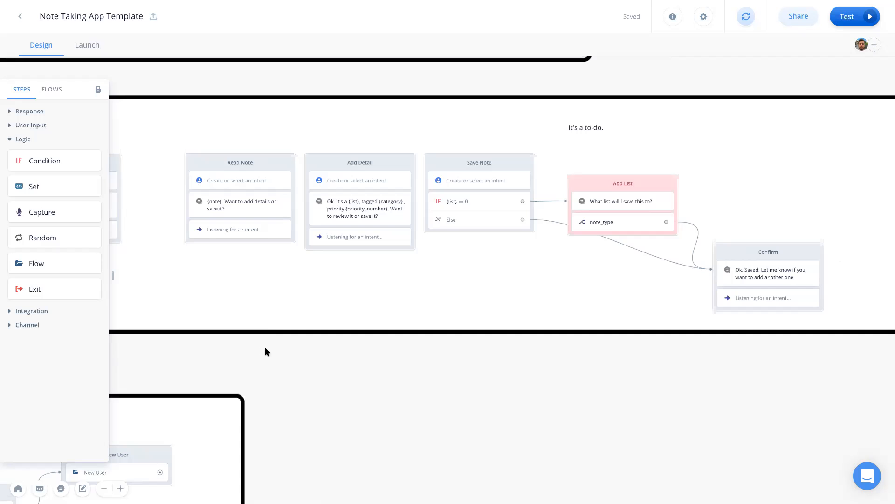
pyautogui.scroll(2, 255, 344)
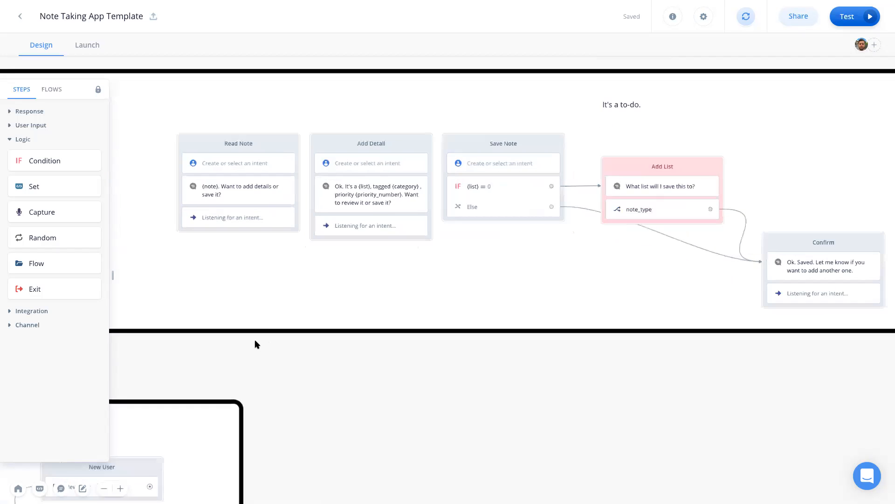
pyautogui.scroll(-5, 256, 344)
pyautogui.scroll(4, 257, 343)
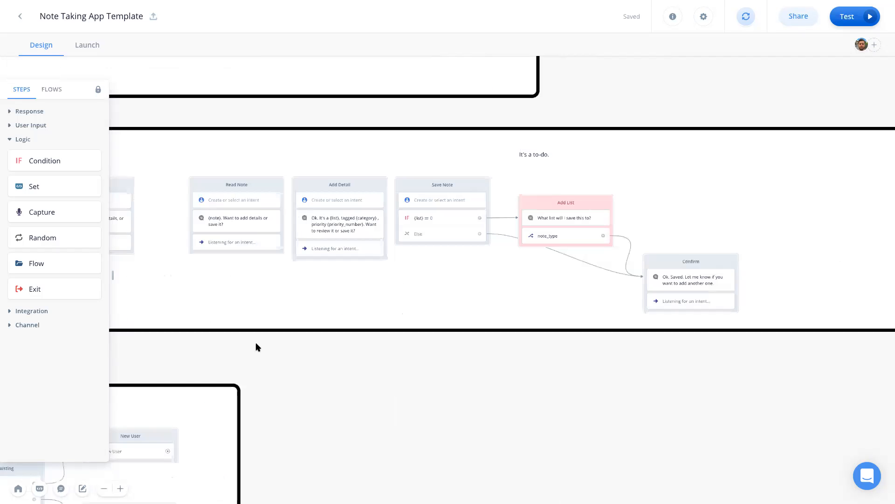
# Disconnect the Start block from the Conversation Repair section's Prompt block and move it into the empty column of the Context section
pyautogui.moveTo(204, 364); pyautogui.dragTo(651, 353)
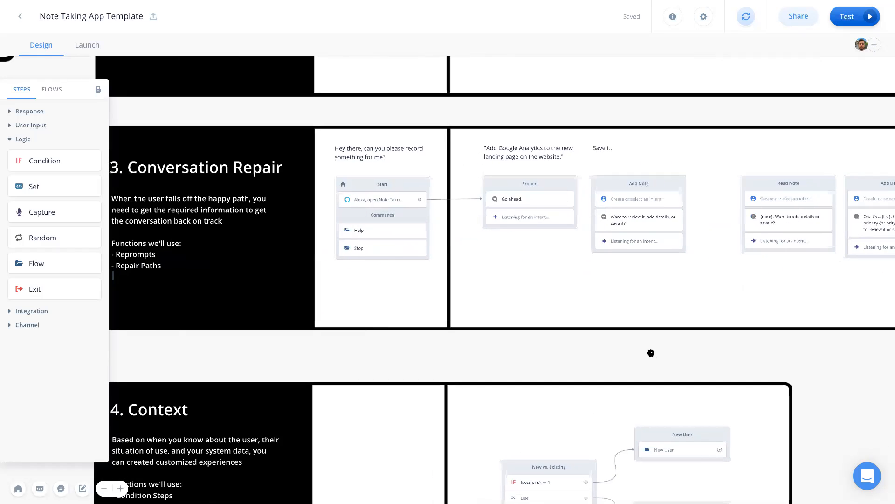
pyautogui.moveTo(372, 344); pyautogui.dragTo(434, 178)
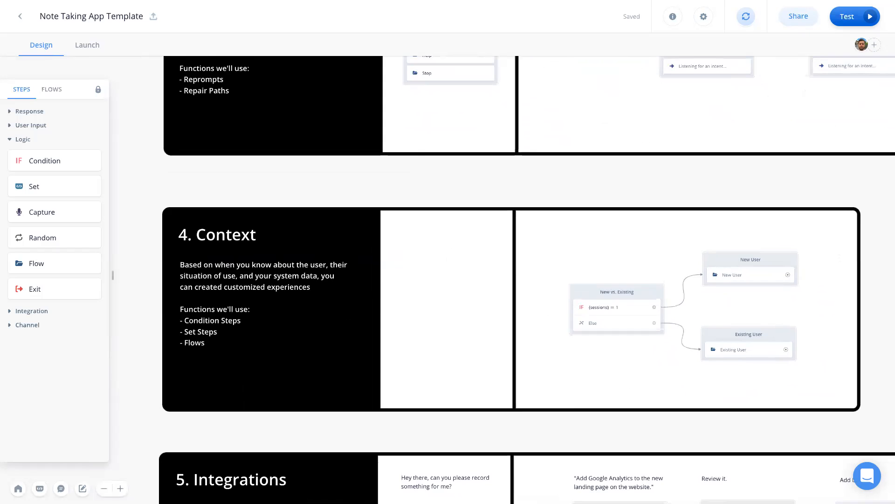
pyautogui.scroll(4, 230, 275)
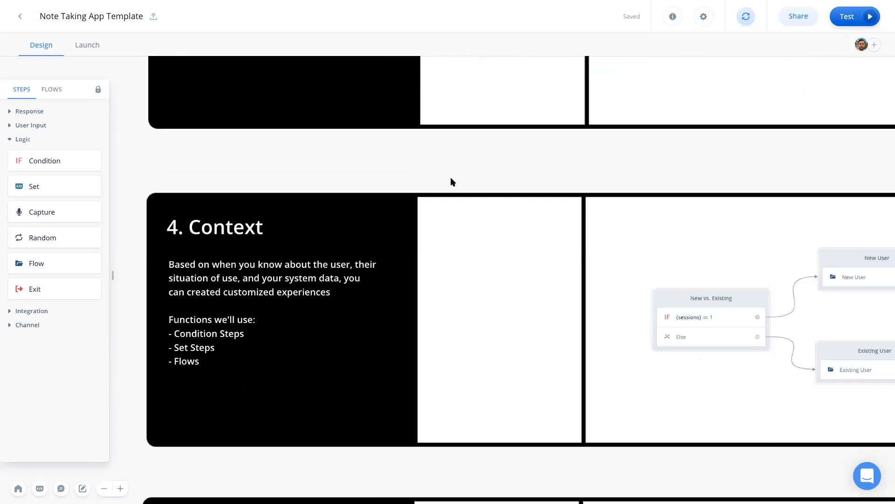
pyautogui.moveTo(751, 177); pyautogui.dragTo(722, 116)
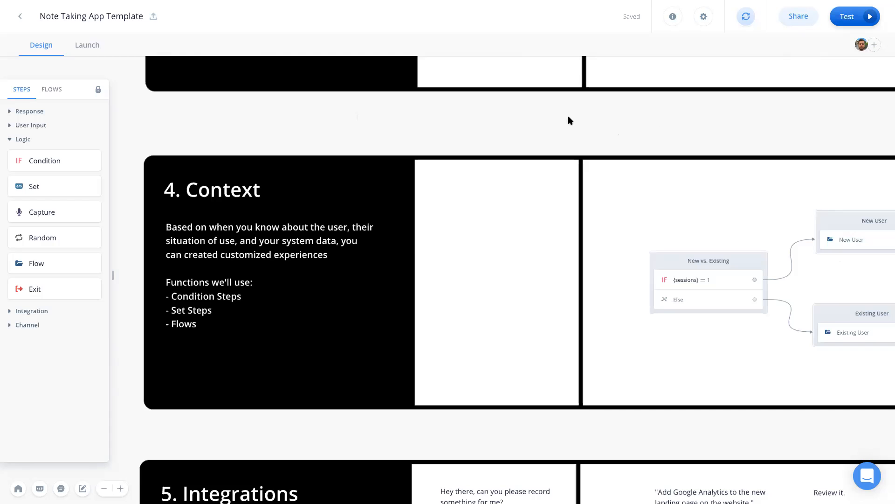
pyautogui.scroll(4, 559, 117)
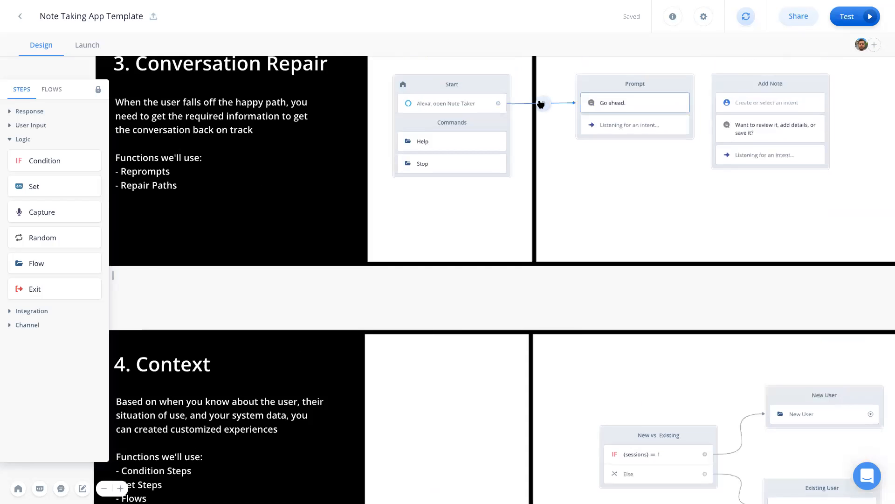
pyautogui.moveTo(472, 84); pyautogui.dragTo(473, 410)
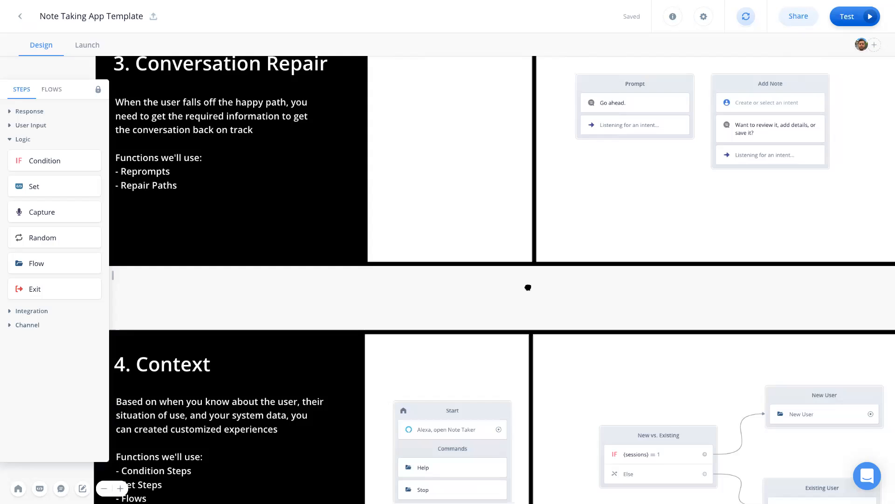
# Link the Start block's "Alexa, open Note Taker" step to the New vs. Existing block in the Context section
pyautogui.scroll(1, 517, 225)
pyautogui.scroll(-5, 517, 225)
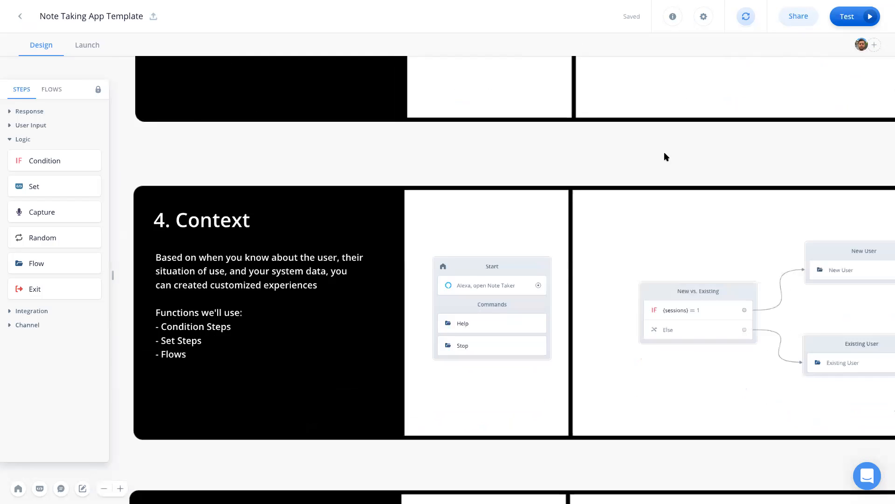
pyautogui.hscroll(-1, 664, 155)
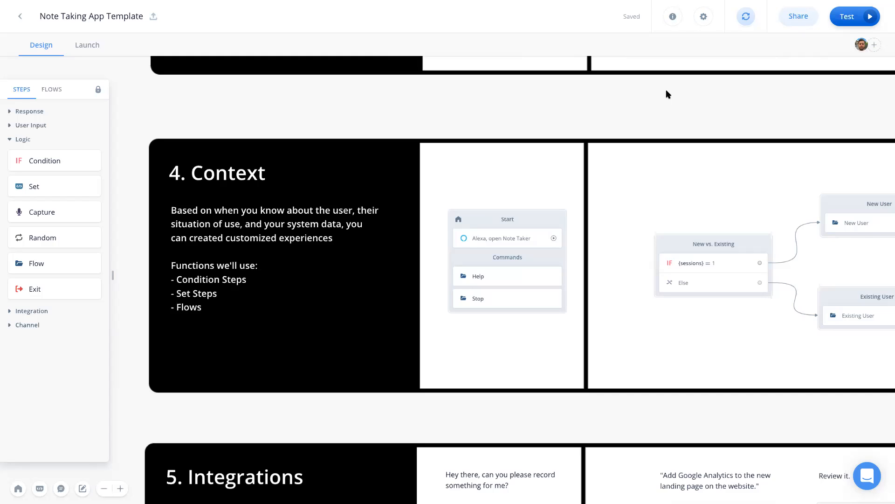
pyautogui.moveTo(778, 92); pyautogui.dragTo(748, 102)
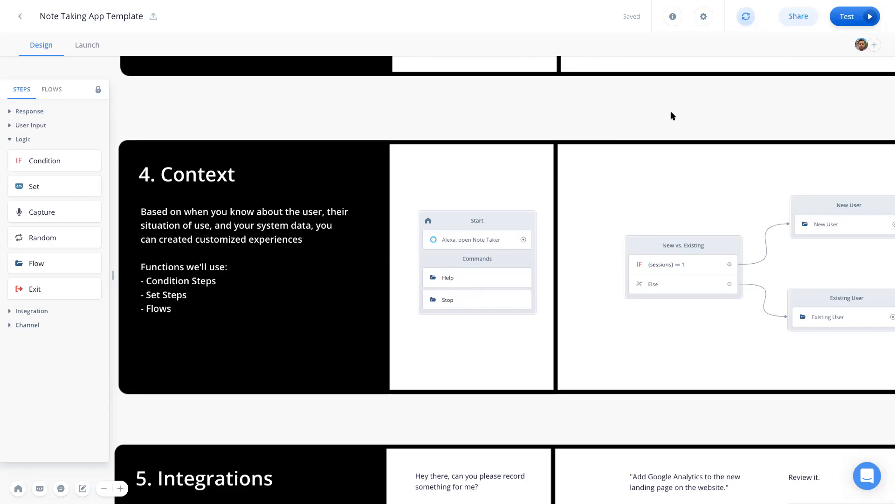
pyautogui.moveTo(508, 218); pyautogui.dragTo(651, 257)
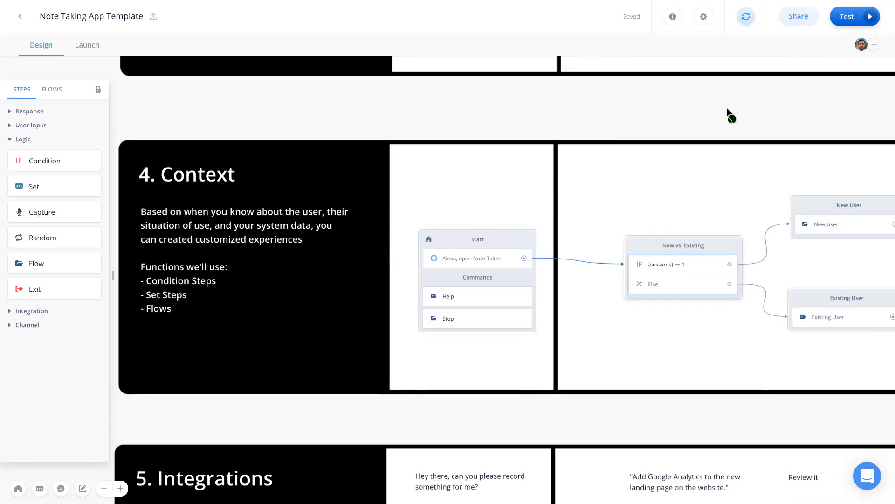
# Inspect the {sessions} If condition of the New vs. Existing block and the New User and Existing User paths it leads to
pyautogui.moveTo(749, 102); pyautogui.dragTo(666, 102)
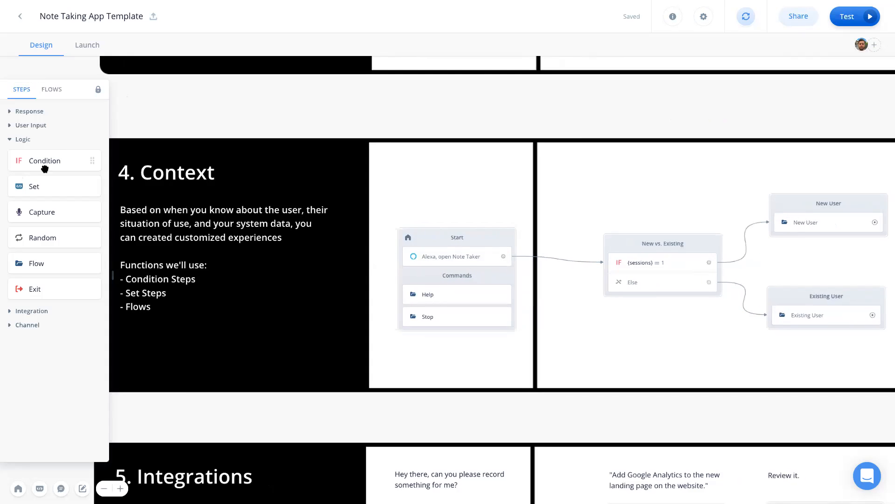
pyautogui.moveTo(764, 90); pyautogui.dragTo(587, 84)
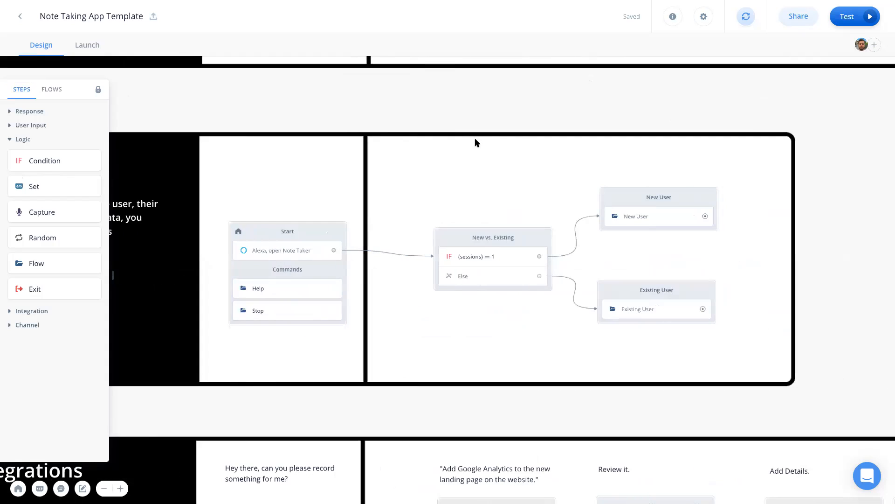
pyautogui.click(528, 238)
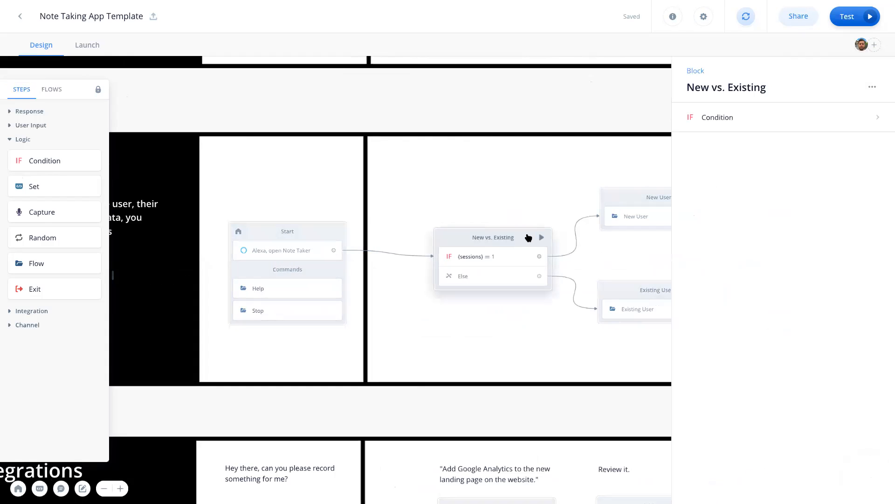
pyautogui.click(842, 122)
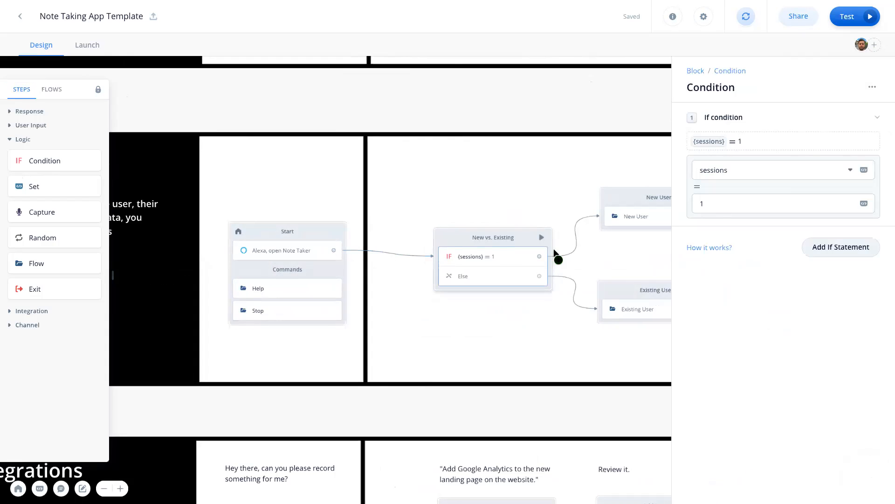
pyautogui.moveTo(627, 90); pyautogui.dragTo(510, 98)
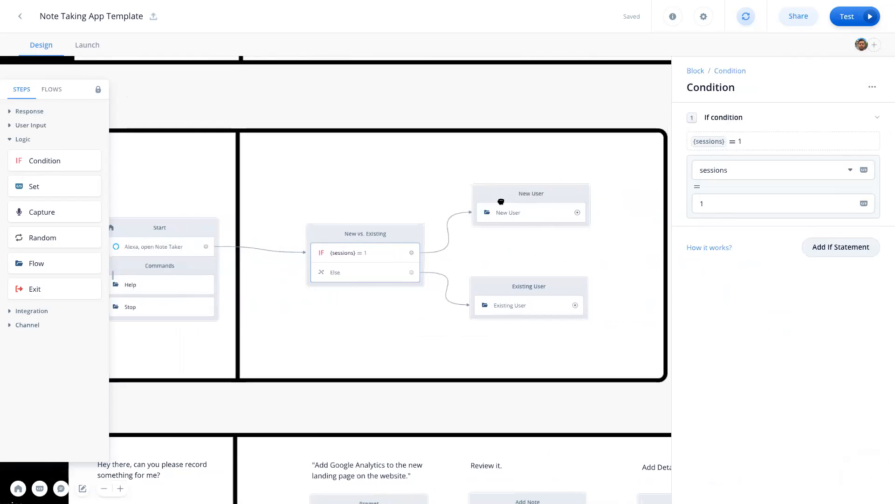
pyautogui.click(324, 296)
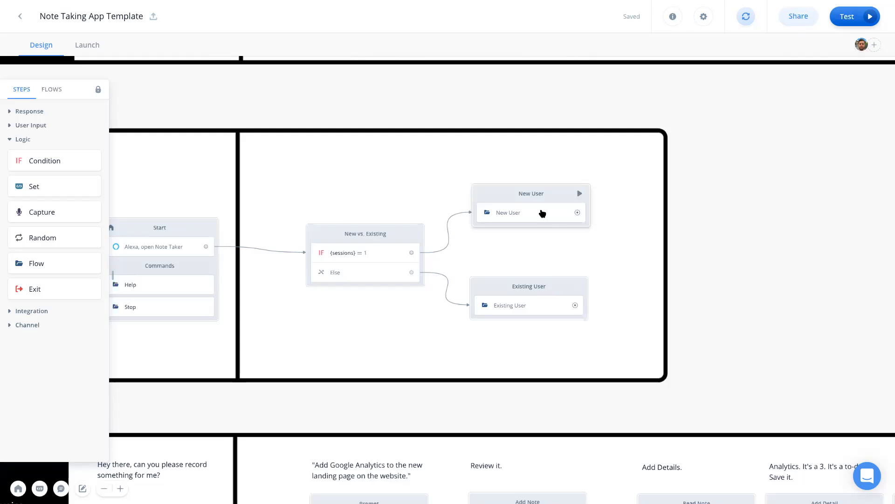
# Look over the project's flow list, the Help Flow and the New User flow, returning to the Home flow
pyautogui.click(53, 89)
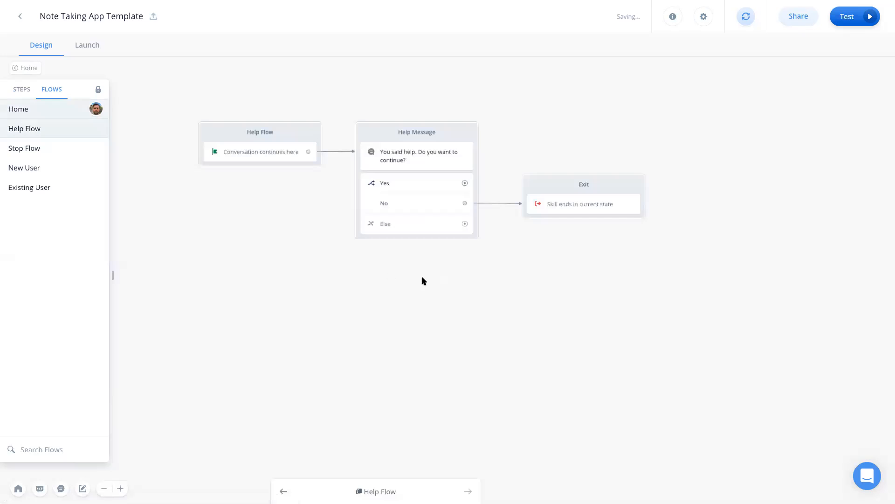
pyautogui.click(18, 107)
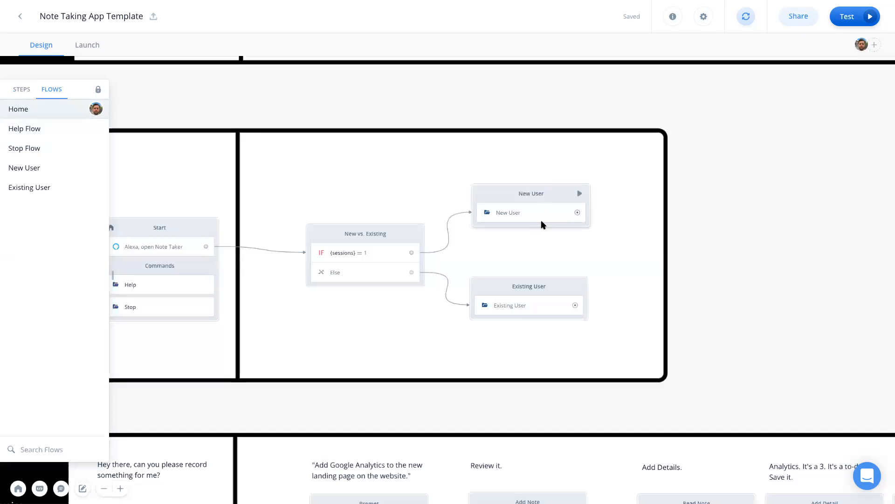
pyautogui.click(17, 167)
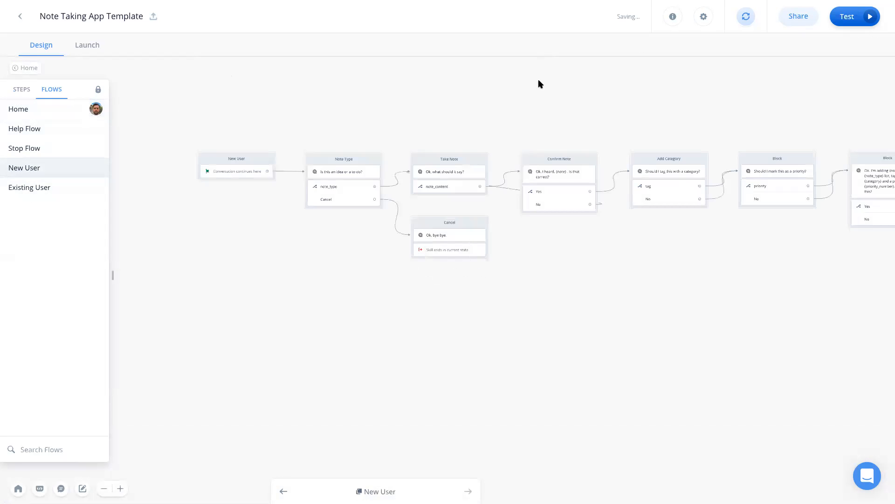
pyautogui.moveTo(715, 313); pyautogui.dragTo(654, 299)
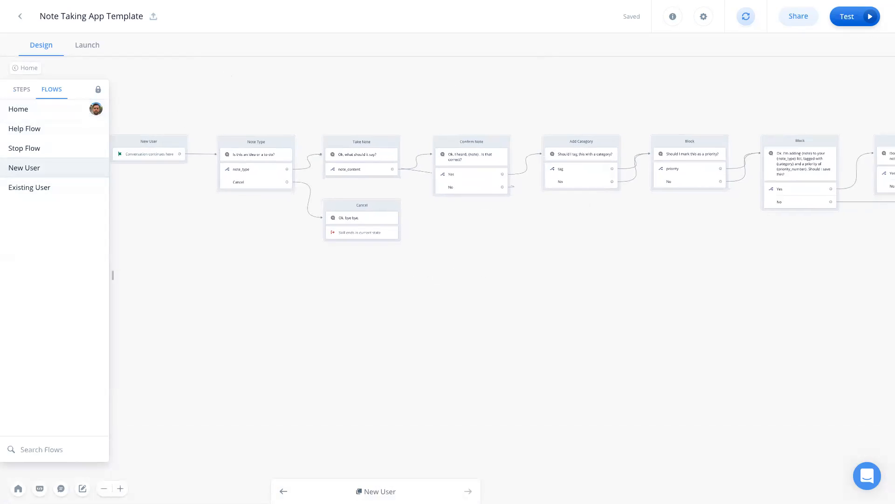
pyautogui.click(16, 73)
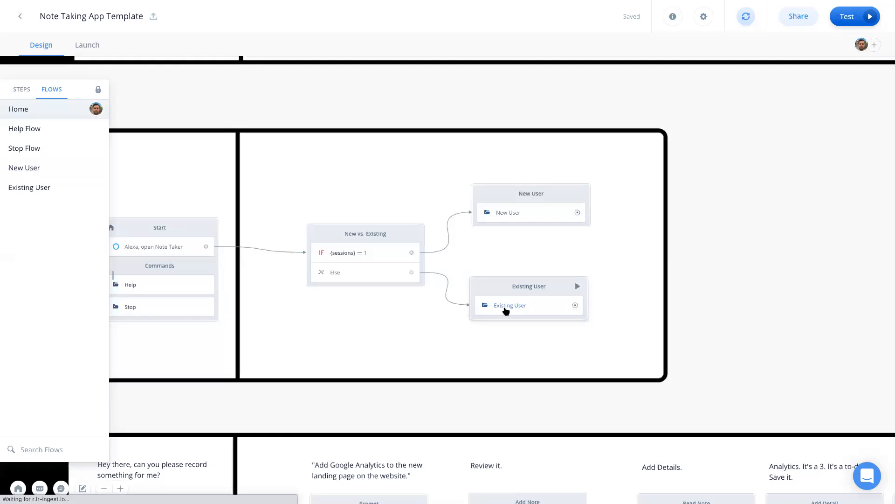
# Open the Existing User flow from its block, examine the flow's blocks, and return to the Home flow
pyautogui.click(505, 310)
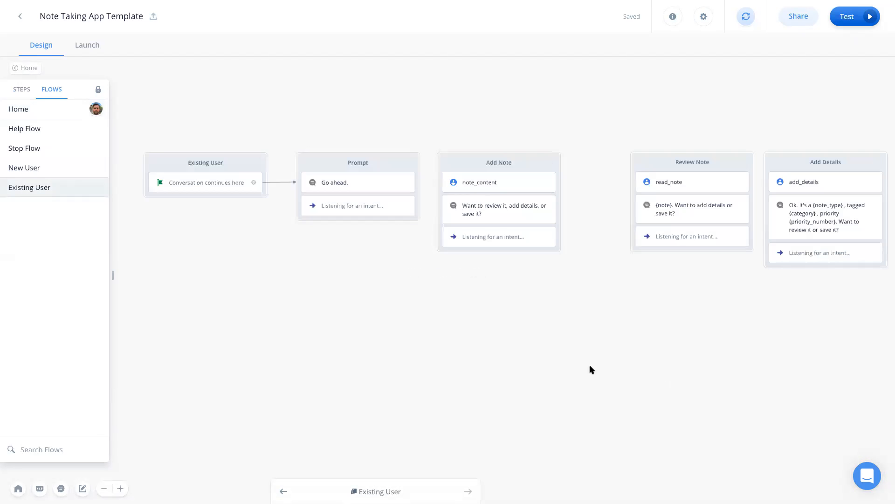
pyautogui.scroll(-6, 594, 365)
pyautogui.scroll(3, 606, 370)
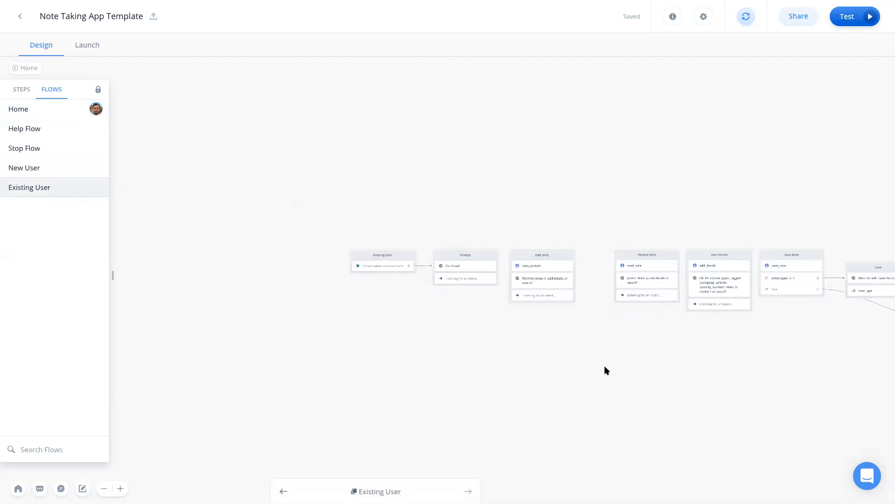
pyautogui.moveTo(745, 342); pyautogui.dragTo(592, 310)
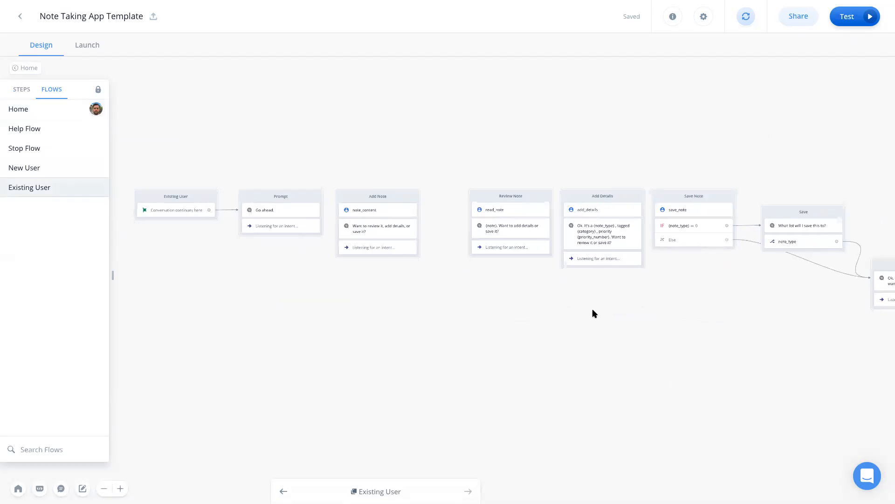
pyautogui.click(29, 68)
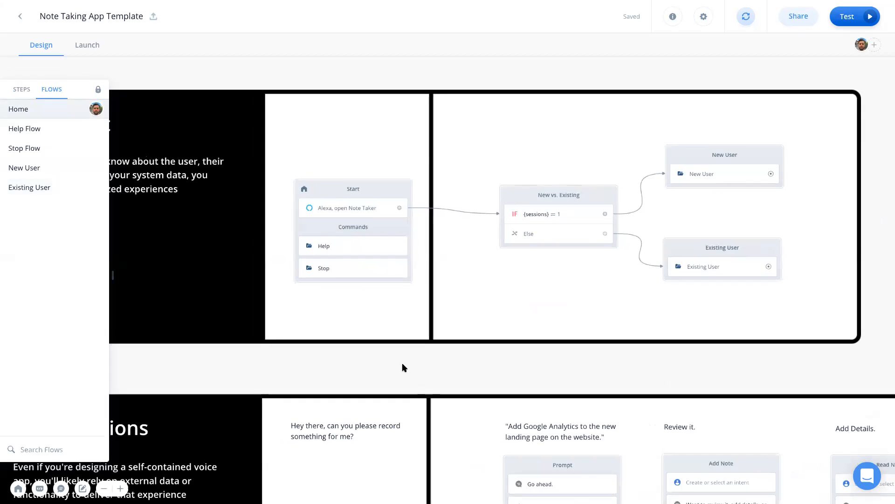
# Disconnect the Start block from New vs. Existing and place it in the Integrations section under "Hey there, can you please record something for me?"
pyautogui.scroll(-3, 404, 368)
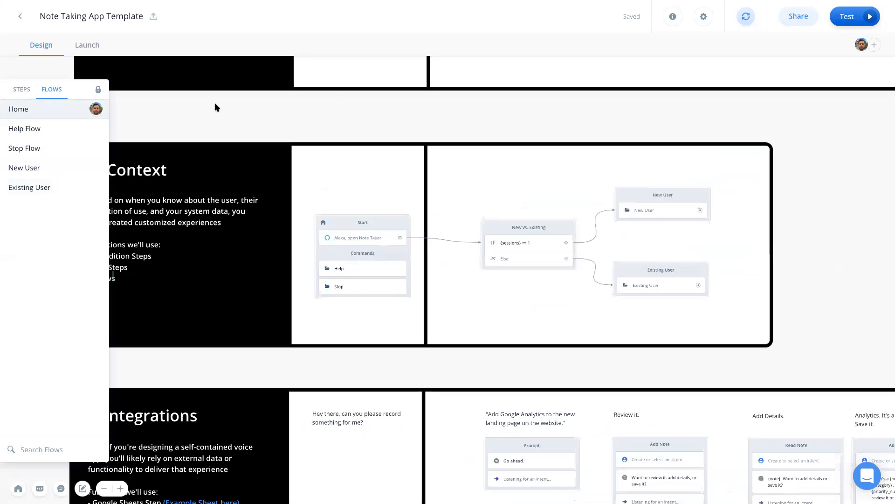
pyautogui.moveTo(212, 121); pyautogui.dragTo(294, 114)
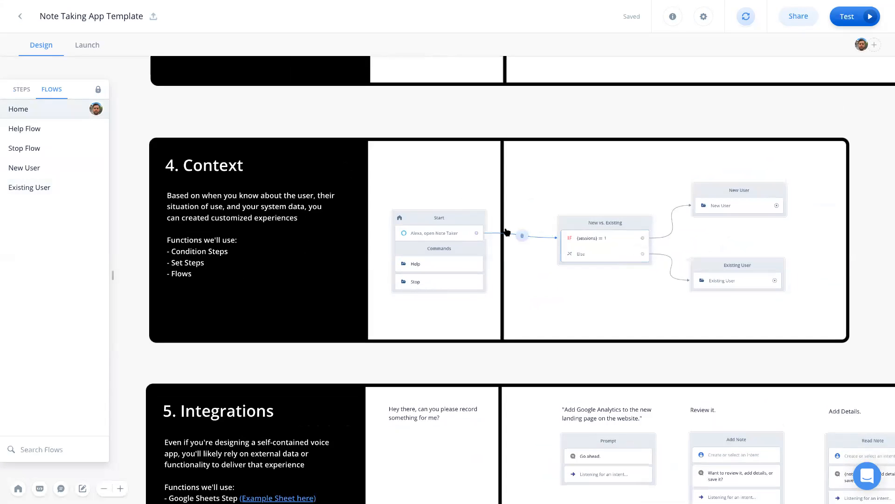
pyautogui.moveTo(459, 233); pyautogui.dragTo(453, 484)
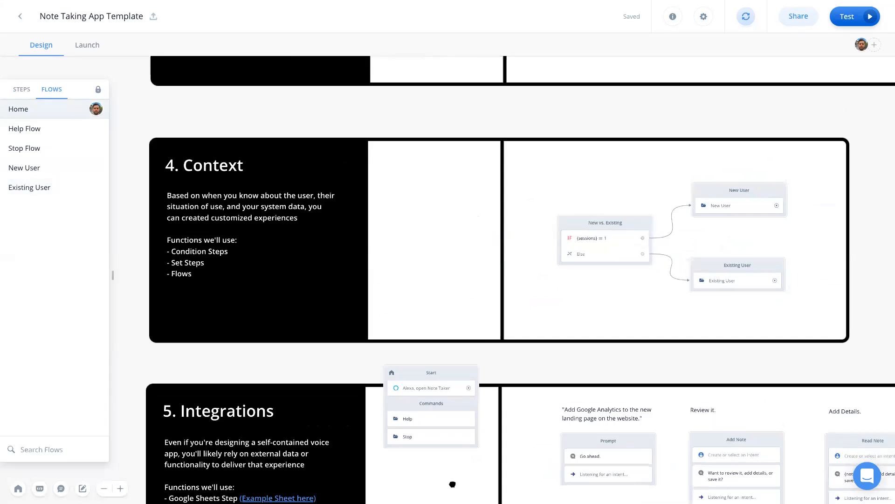
pyautogui.moveTo(450, 388); pyautogui.dragTo(459, 449)
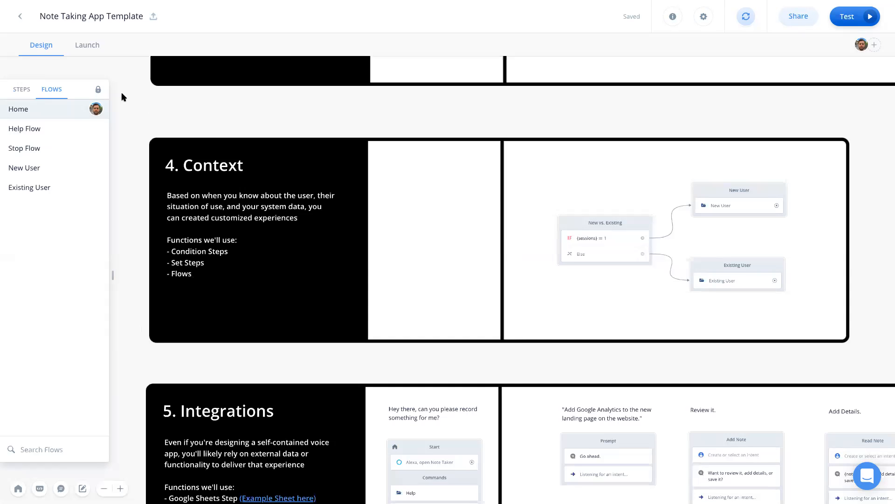
# Examine the available Integration steps and follow the Integrations section's flow to the Confirm block with its POST request
pyautogui.moveTo(125, 108); pyautogui.dragTo(132, 49)
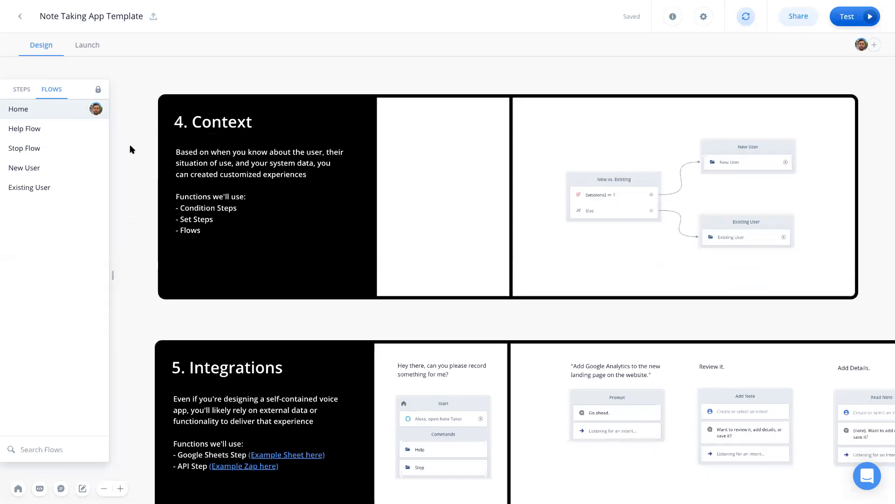
pyautogui.moveTo(134, 296)
pyautogui.mouseDown()
pyautogui.moveTo(126, 250)
pyautogui.moveTo(108, 276)
pyautogui.moveTo(126, 281)
pyautogui.mouseUp()
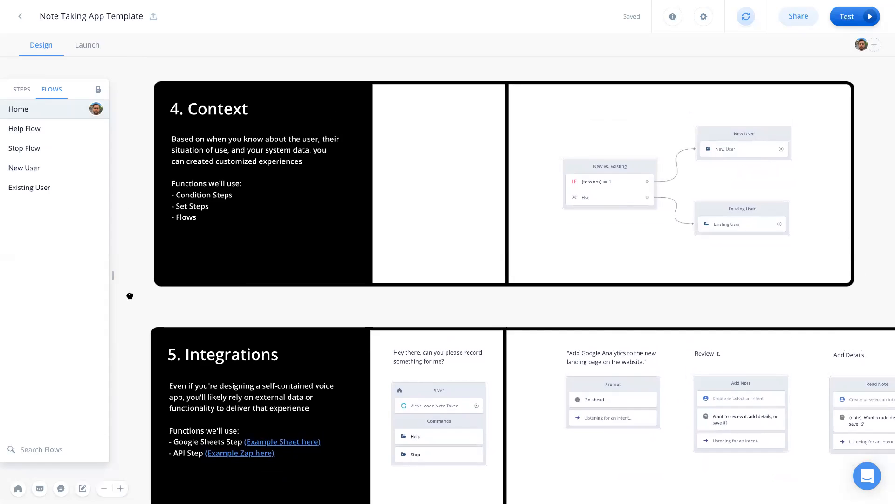
pyautogui.moveTo(130, 296); pyautogui.dragTo(120, 148)
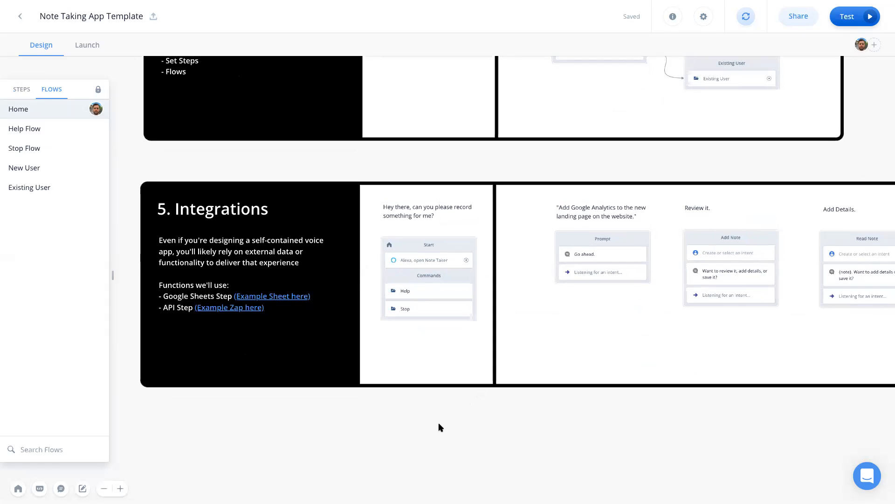
pyautogui.click(23, 89)
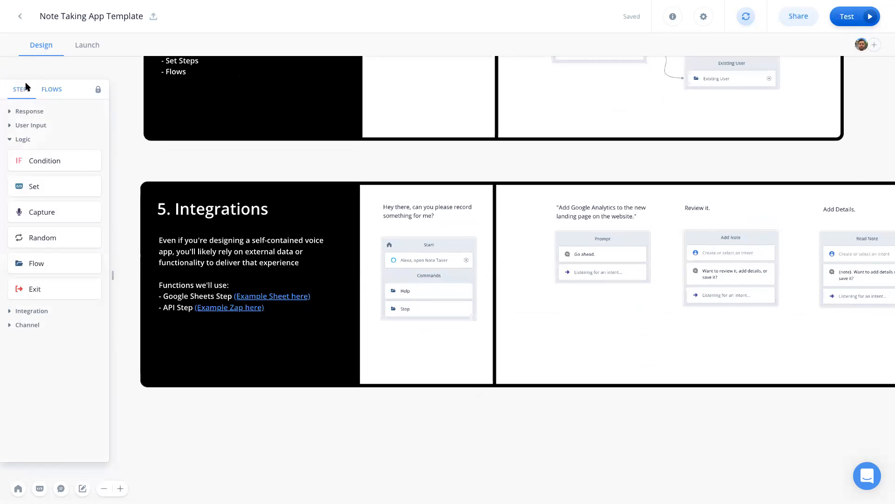
pyautogui.click(19, 142)
pyautogui.click(20, 153)
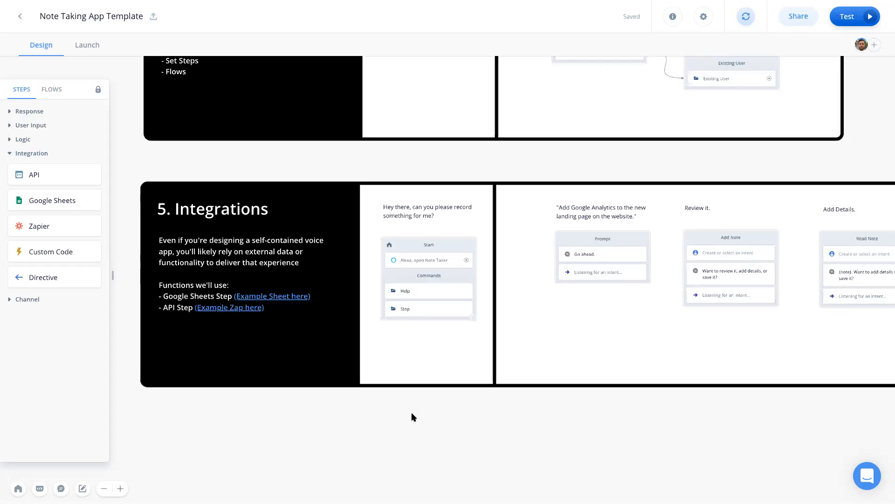
pyautogui.moveTo(681, 429); pyautogui.dragTo(300, 376)
pyautogui.moveTo(776, 424); pyautogui.dragTo(550, 401)
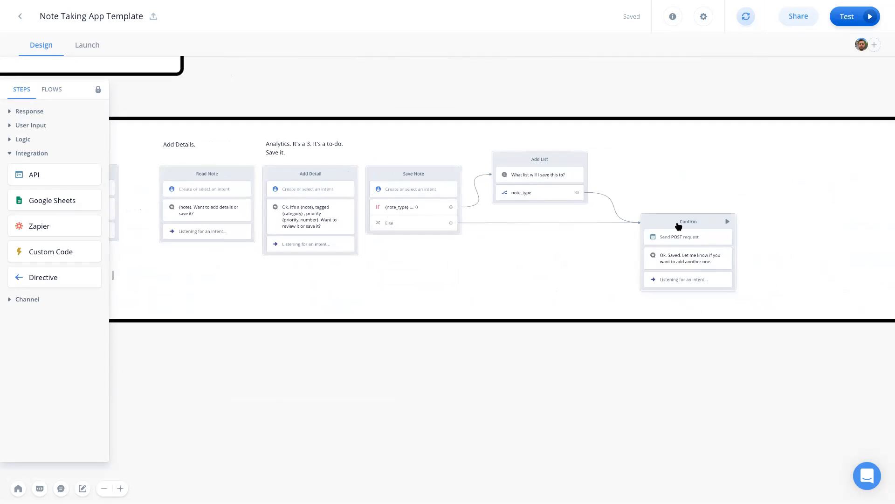
# Examine the request URL and the raw request body of the Confirm block's POST request, then close its settings
pyautogui.click(676, 236)
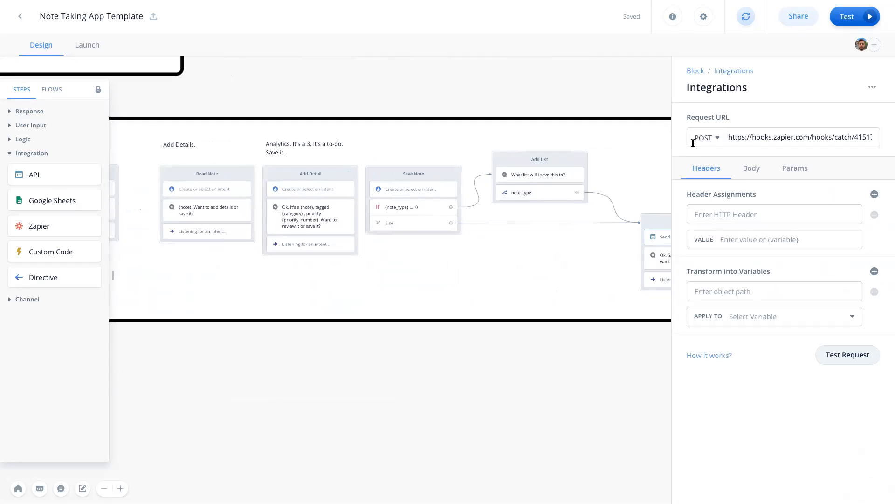
pyautogui.moveTo(728, 137); pyautogui.dragTo(875, 139)
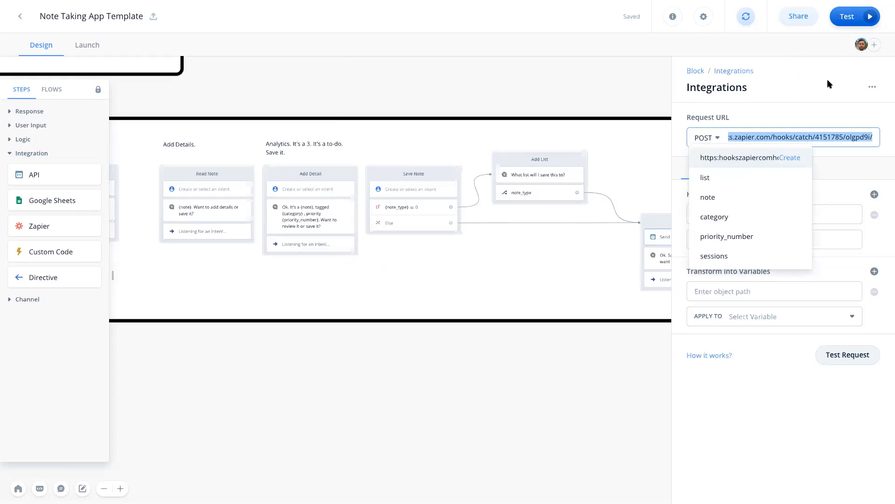
pyautogui.click(783, 73)
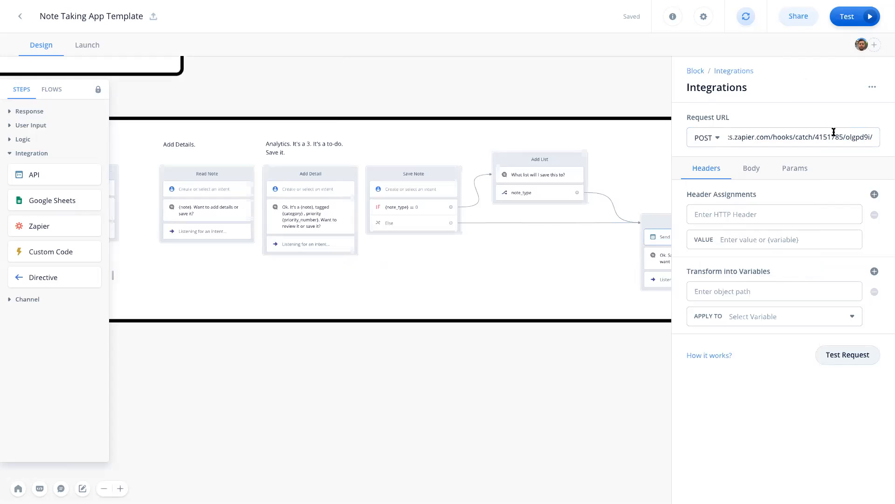
pyautogui.click(752, 169)
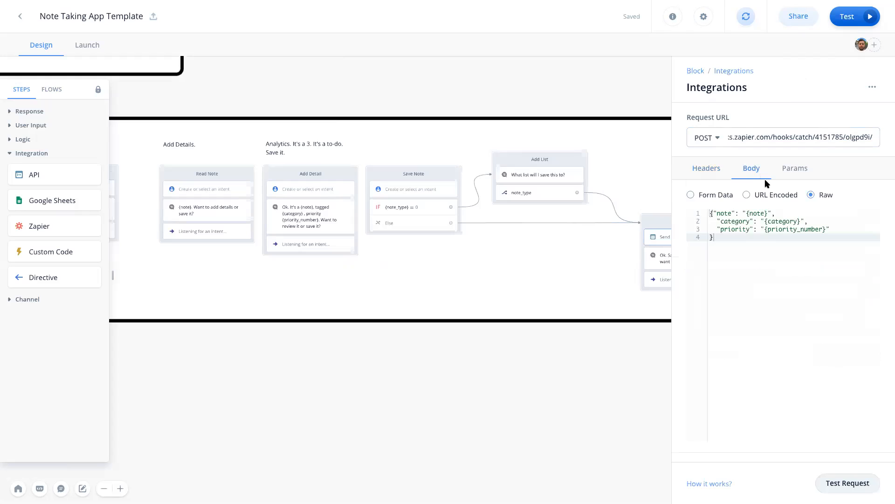
pyautogui.moveTo(733, 239); pyautogui.dragTo(710, 213)
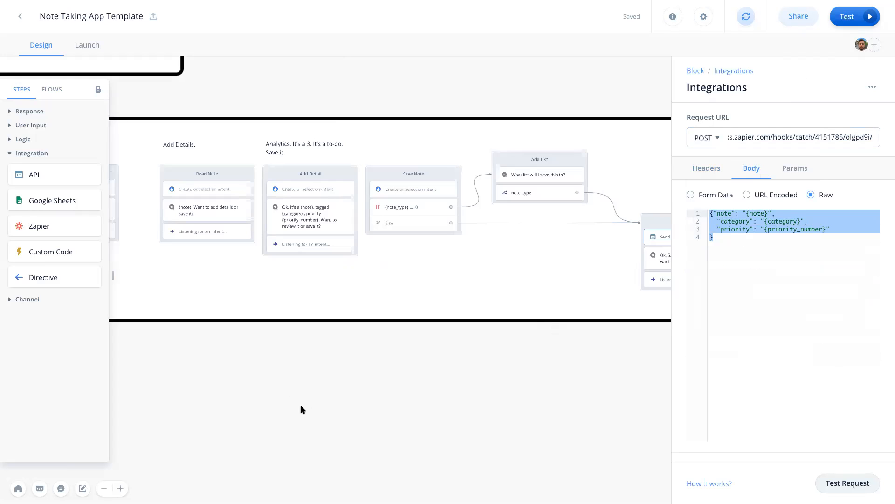
pyautogui.press('BackSpace')
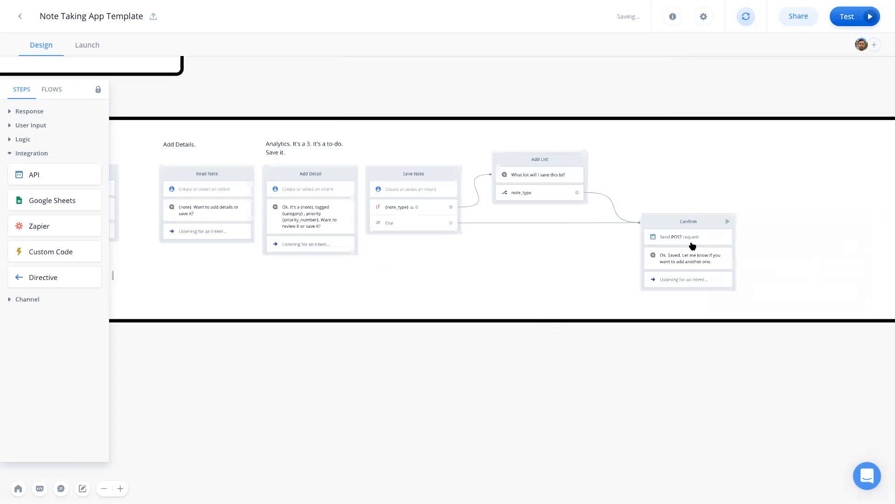
pyautogui.click(706, 240)
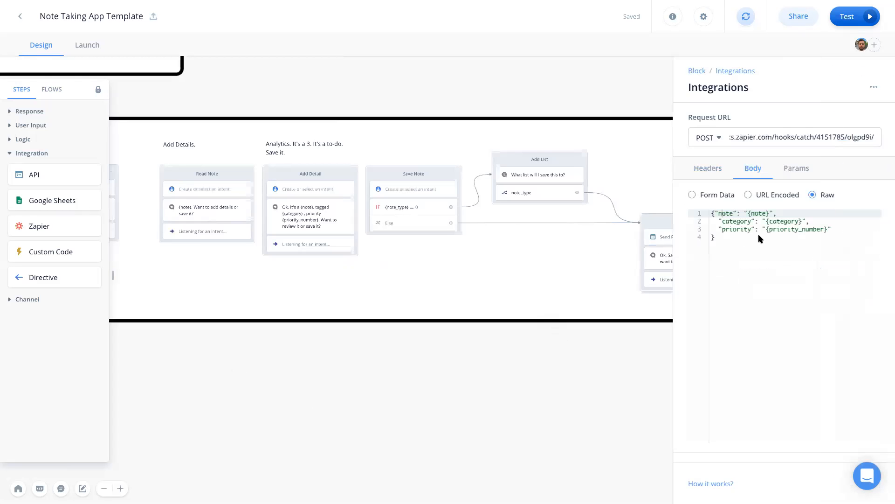
pyautogui.click(471, 386)
# Look over the Integrations section's introduction and the Context, Conversation Repair and Dialogue Management sections above it
pyautogui.moveTo(449, 377); pyautogui.dragTo(854, 363)
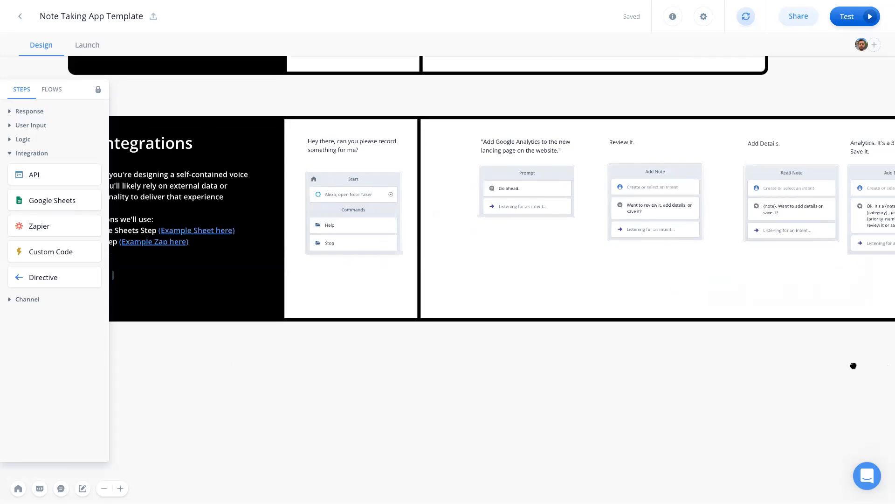
pyautogui.moveTo(190, 406); pyautogui.dragTo(296, 458)
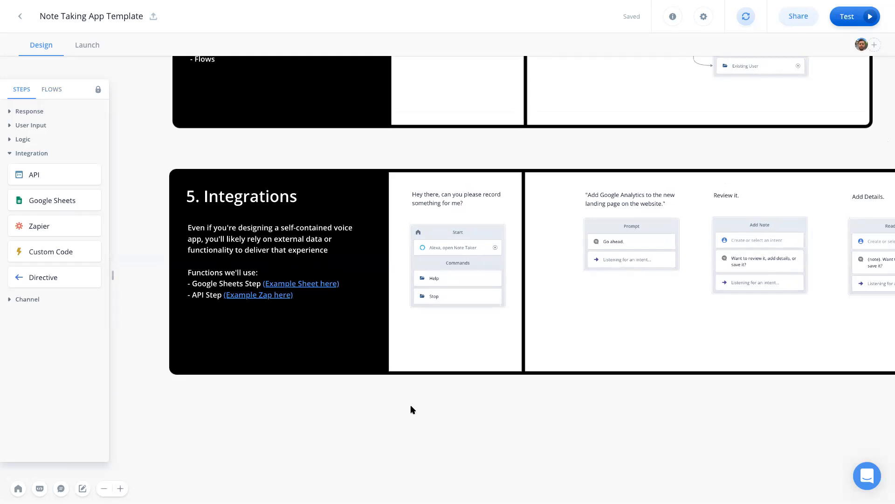
pyautogui.scroll(-3, 382, 396)
pyautogui.scroll(4, 387, 396)
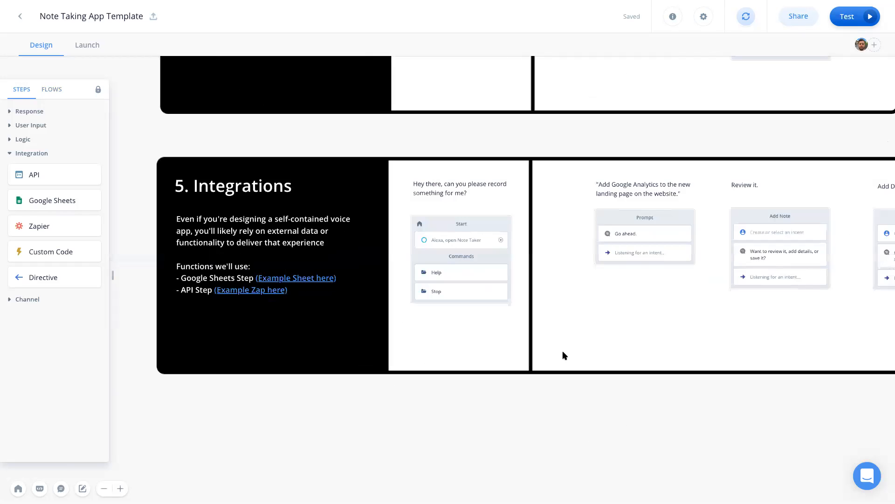
pyautogui.moveTo(705, 406); pyautogui.dragTo(554, 494)
pyautogui.moveTo(765, 142); pyautogui.dragTo(745, 416)
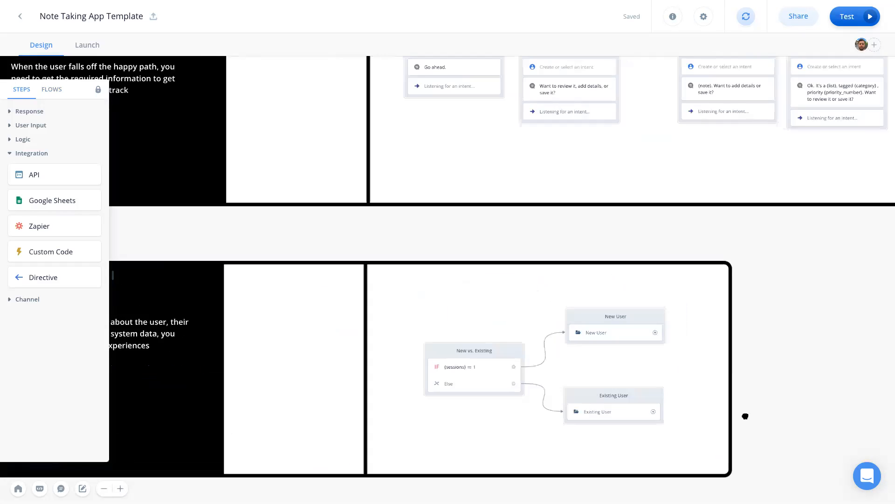
pyautogui.scroll(8, 745, 416)
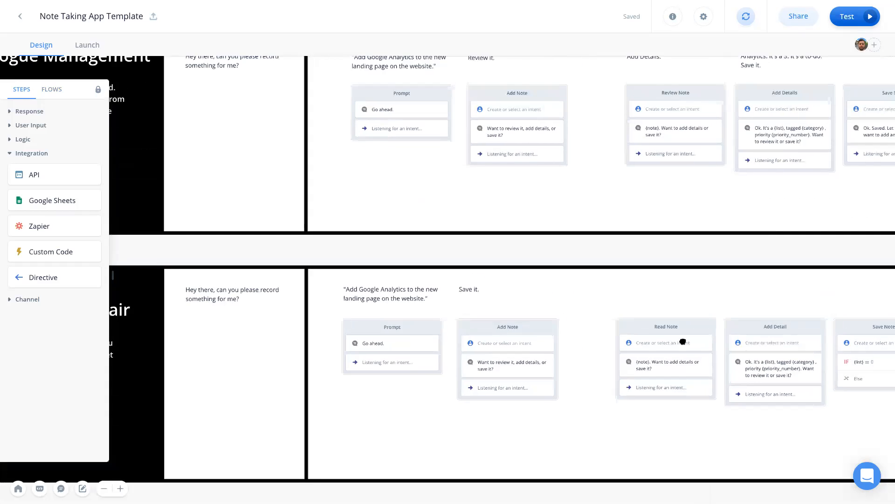
pyautogui.scroll(6, 683, 342)
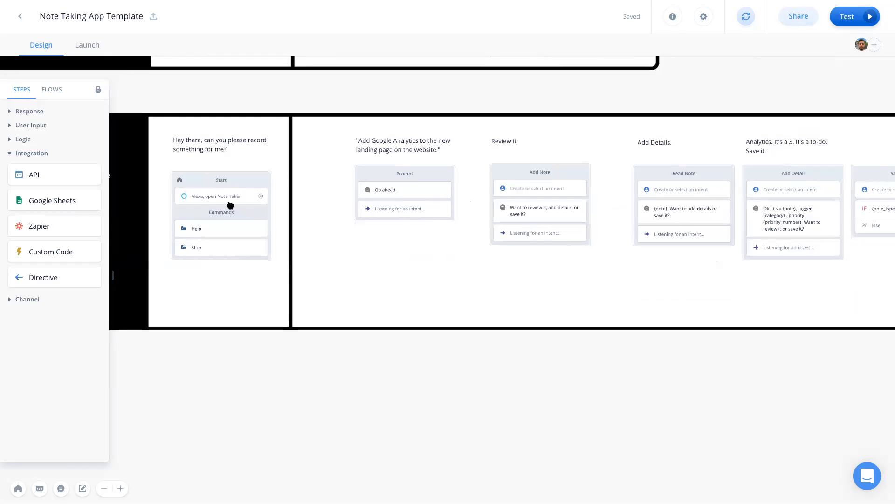
# Connect the Start block to the Integrations section's Prompt block and set the Add Note block's intent to note_content
pyautogui.moveTo(260, 196); pyautogui.dragTo(387, 200)
pyautogui.moveTo(426, 176); pyautogui.dragTo(425, 181)
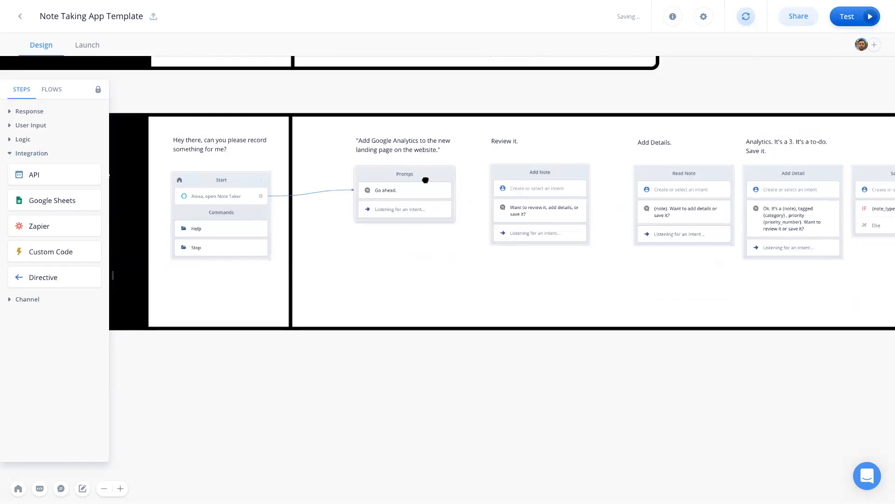
pyautogui.click(518, 190)
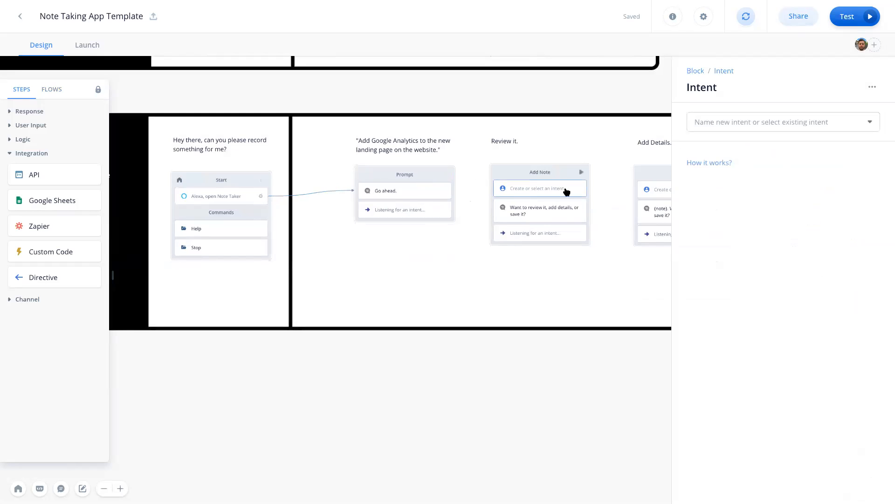
pyautogui.click(773, 121)
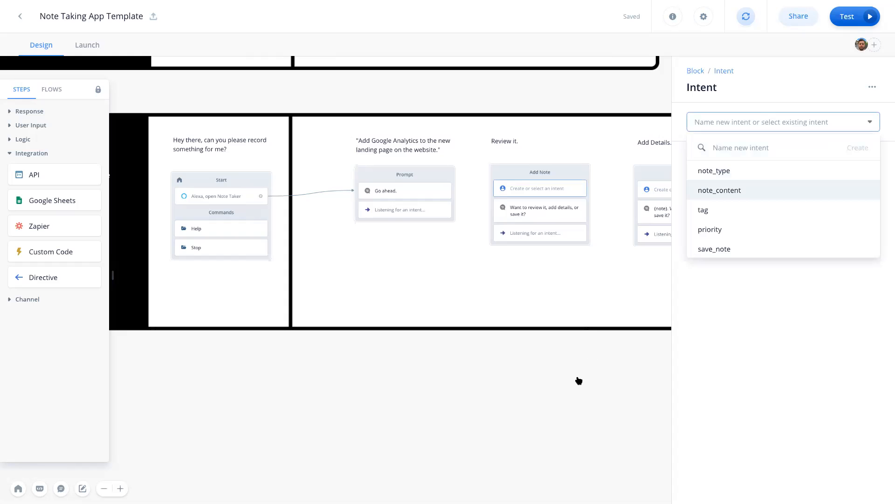
pyautogui.press('Return')
# Set the intent of the Read Note block in the Integrations section to read_note
pyautogui.moveTo(618, 377); pyautogui.dragTo(384, 365)
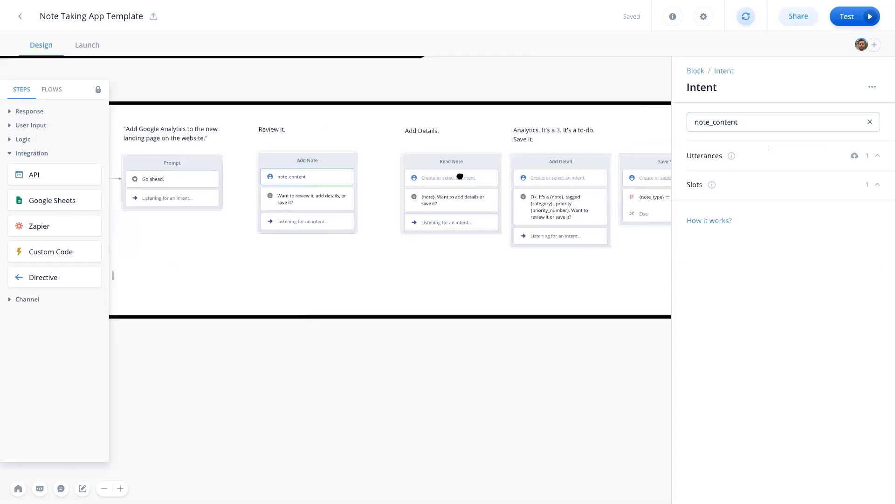
pyautogui.click(461, 177)
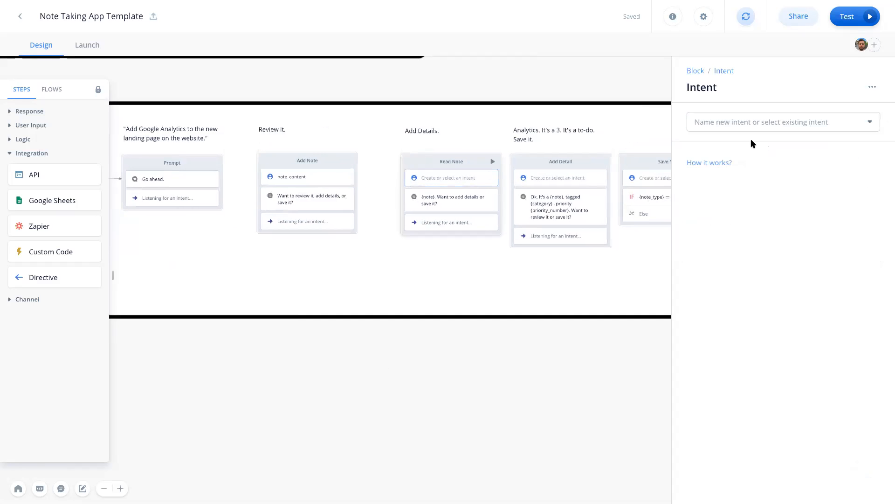
pyautogui.click(775, 120)
pyautogui.scroll(-1, 763, 210)
pyautogui.scroll(-3, 763, 210)
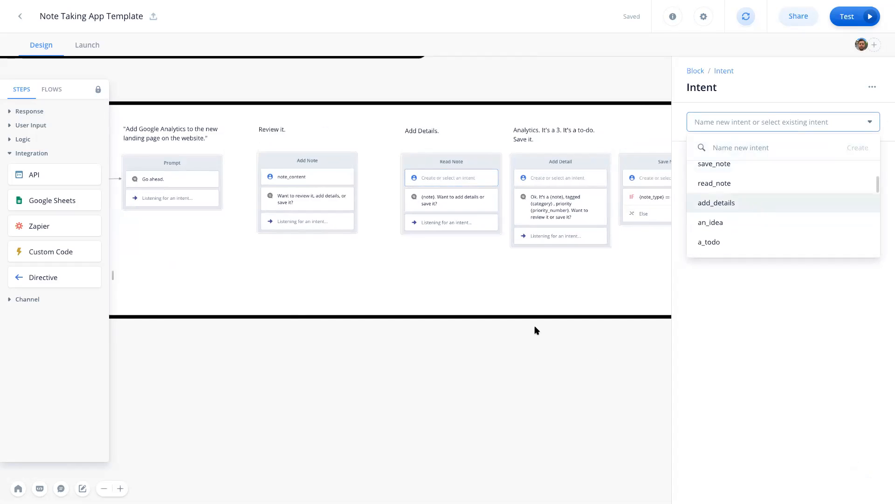
pyautogui.click(704, 203)
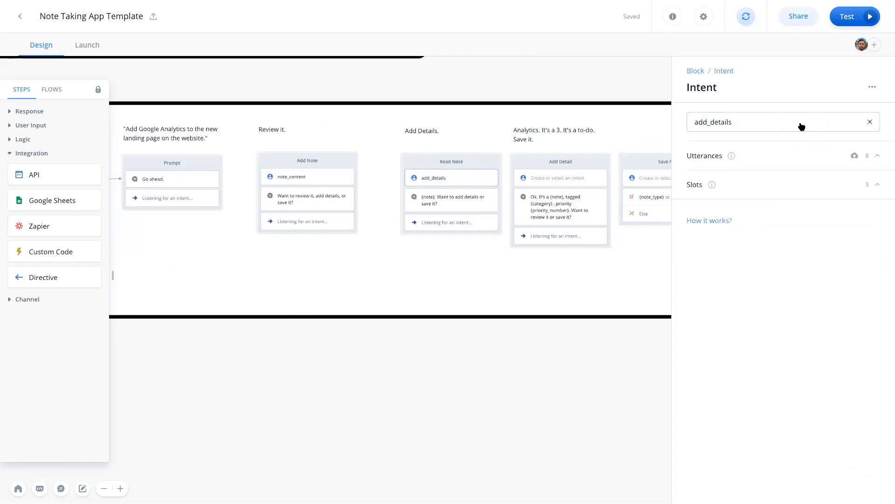
pyautogui.click(868, 121)
pyautogui.click(824, 122)
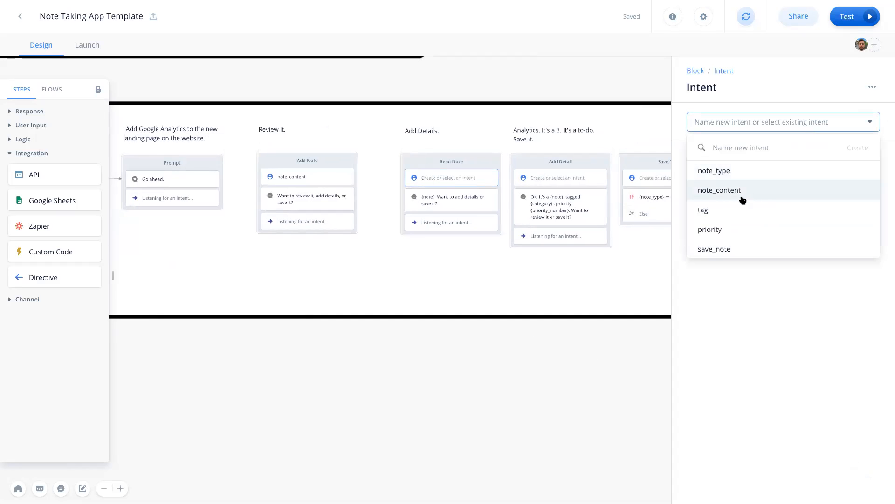
pyautogui.scroll(-1, 743, 199)
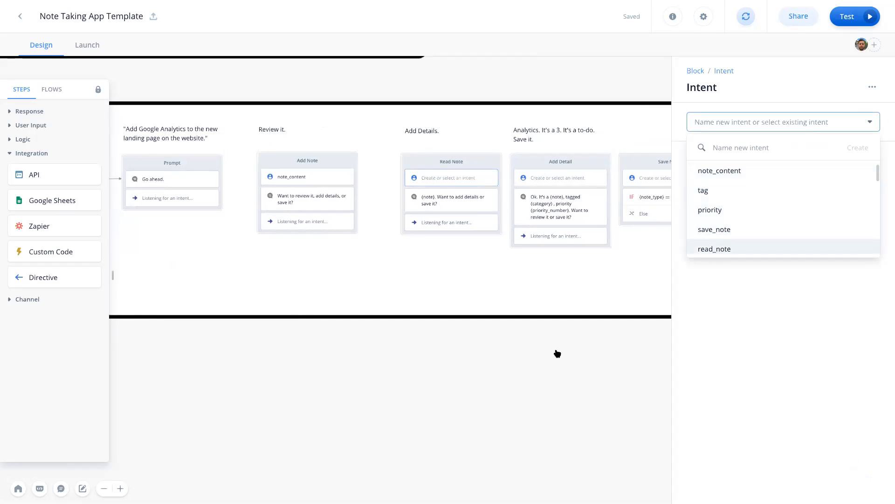
# Set the intent of the Add Detail block in the Integrations section to add_details
pyautogui.moveTo(426, 342); pyautogui.dragTo(334, 322)
pyautogui.click(470, 168)
pyautogui.click(798, 121)
pyautogui.scroll(-4, 759, 238)
pyautogui.scroll(4, 783, 196)
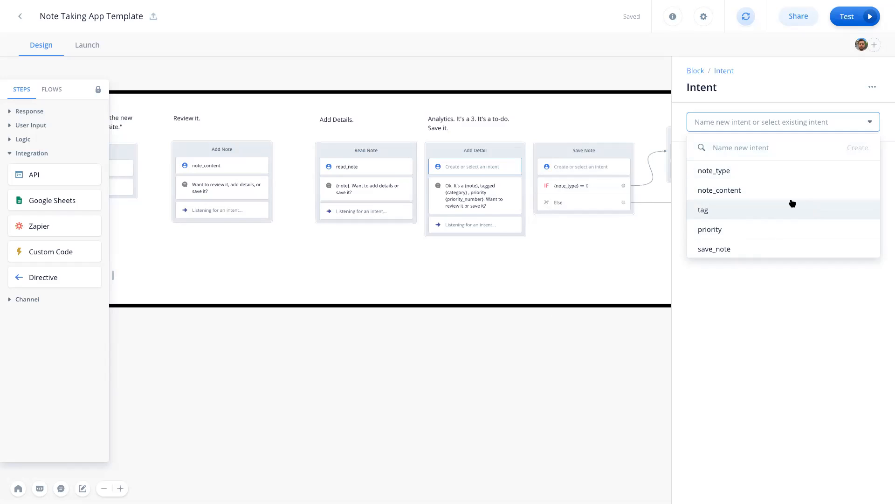
pyautogui.scroll(-3, 786, 207)
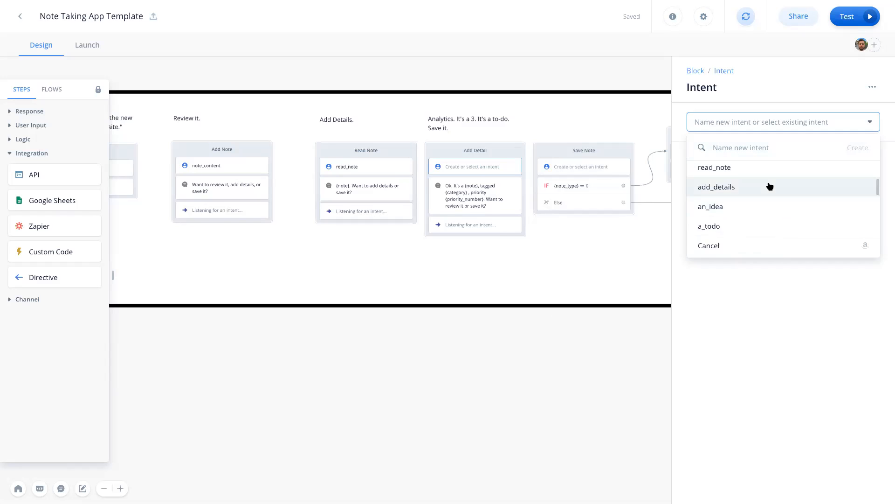
pyautogui.click(769, 187)
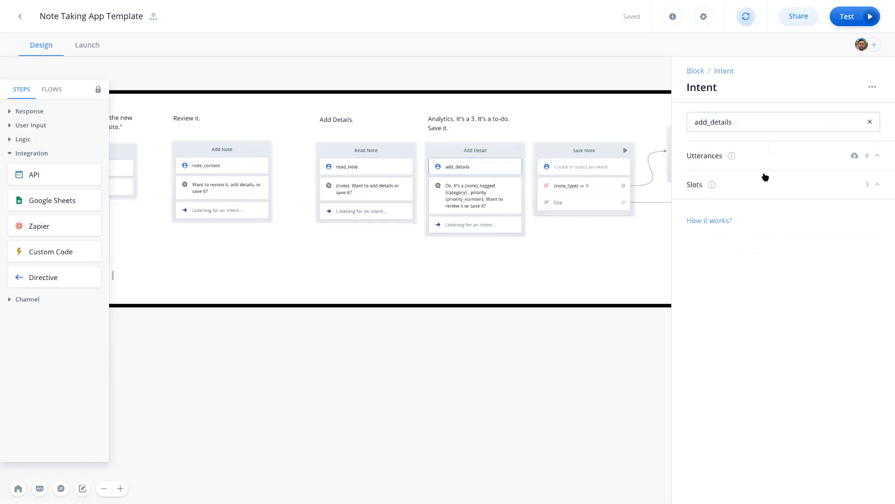
# Set the intent of the Save Note block in the Integrations section to save_note
pyautogui.click(584, 167)
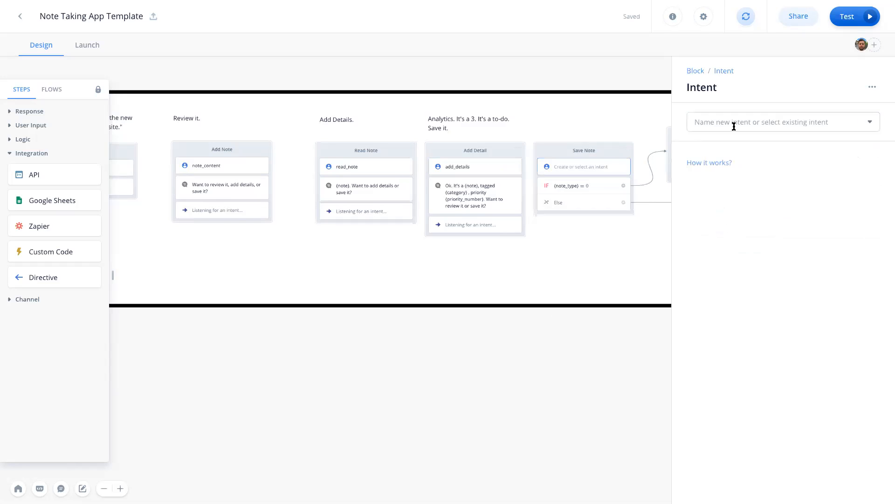
pyautogui.click(734, 126)
pyautogui.scroll(-1, 737, 231)
pyautogui.click(737, 231)
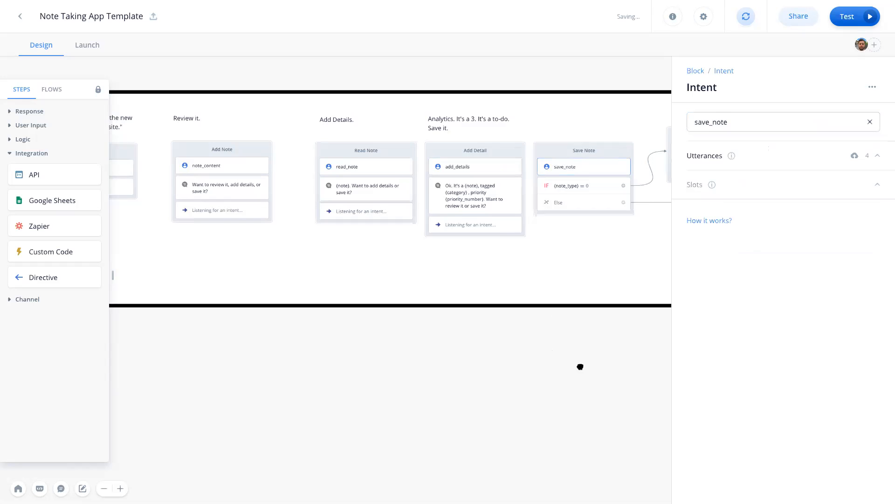
pyautogui.click(485, 364)
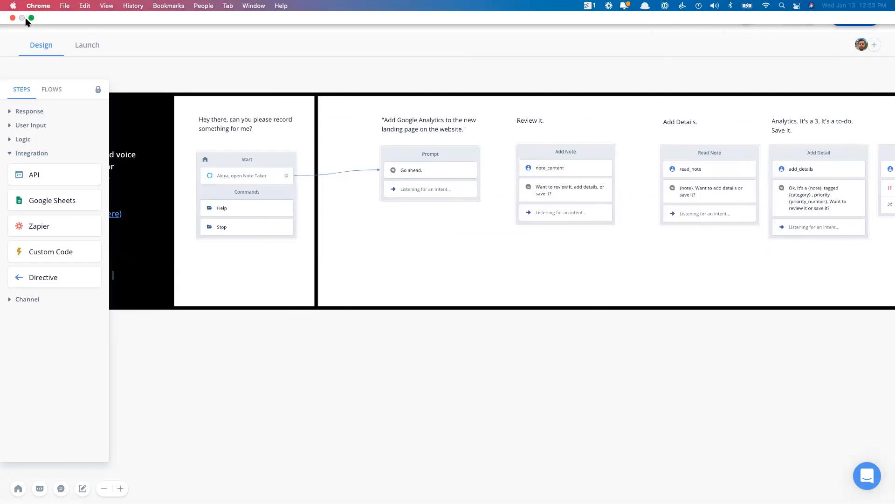
# Take the browser out of full screen and arrange it side by side with a narrowed Todoist window showing the To Do List
pyautogui.click(32, 18)
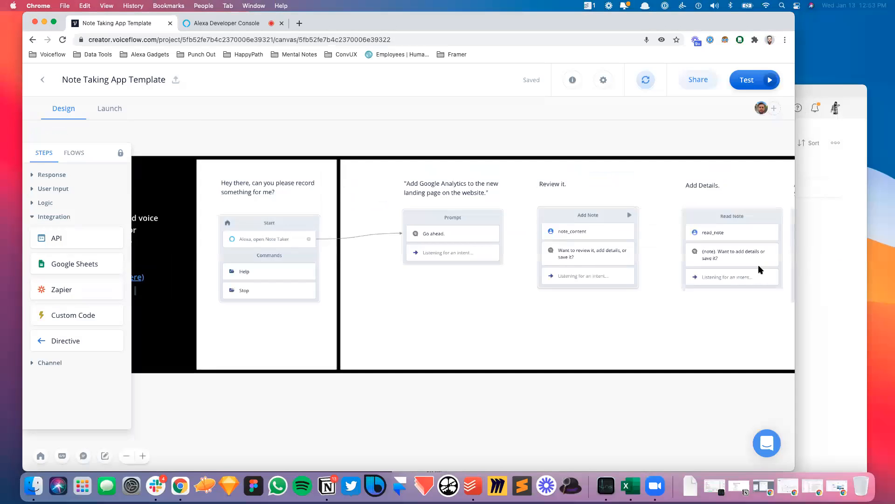
pyautogui.click(830, 235)
pyautogui.moveTo(657, 91); pyautogui.dragTo(681, 41)
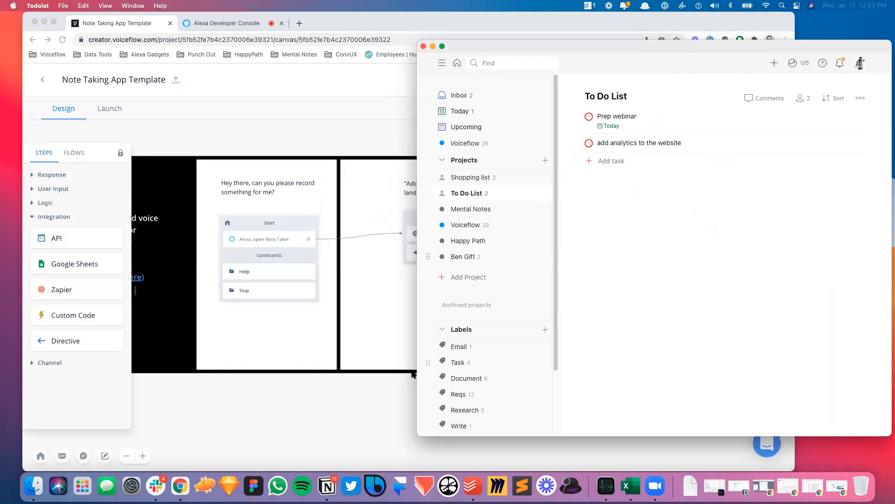
pyautogui.moveTo(417, 352); pyautogui.dragTo(667, 371)
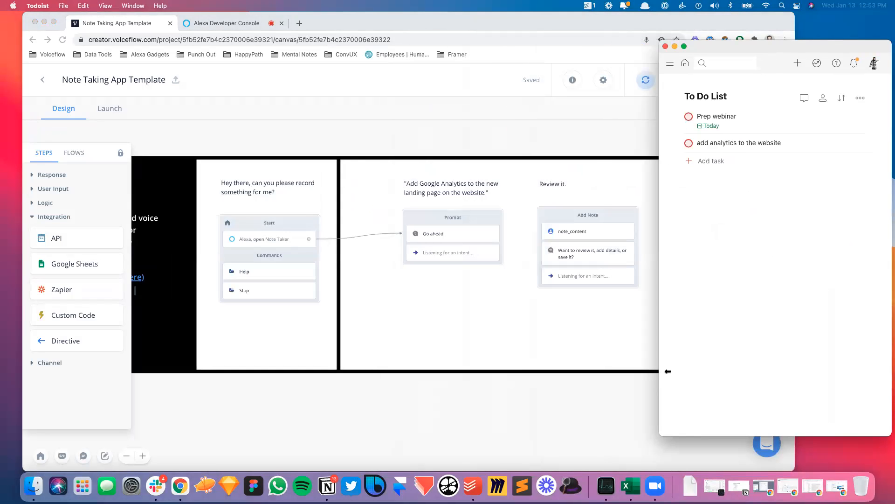
pyautogui.click(599, 402)
pyautogui.moveTo(793, 469); pyautogui.dragTo(656, 470)
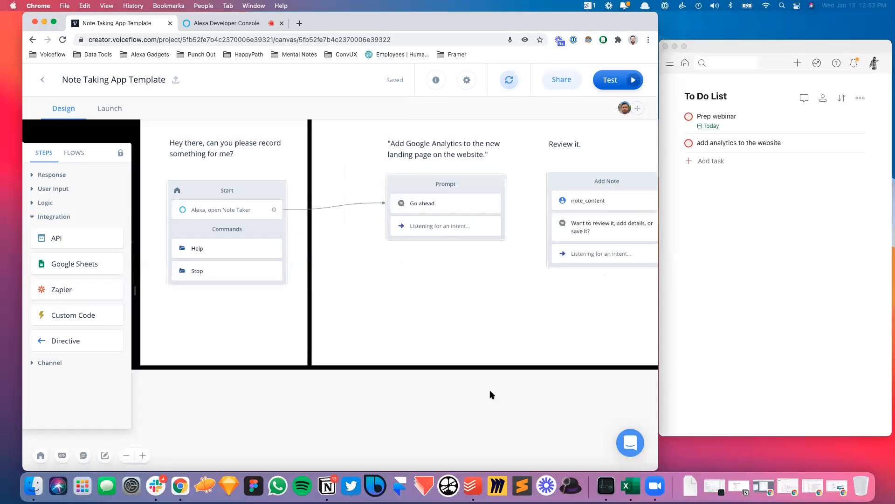
# Start a prototype test of the project and answer its opening prompt by voice with "Add analytics to the app"
pyautogui.click(610, 80)
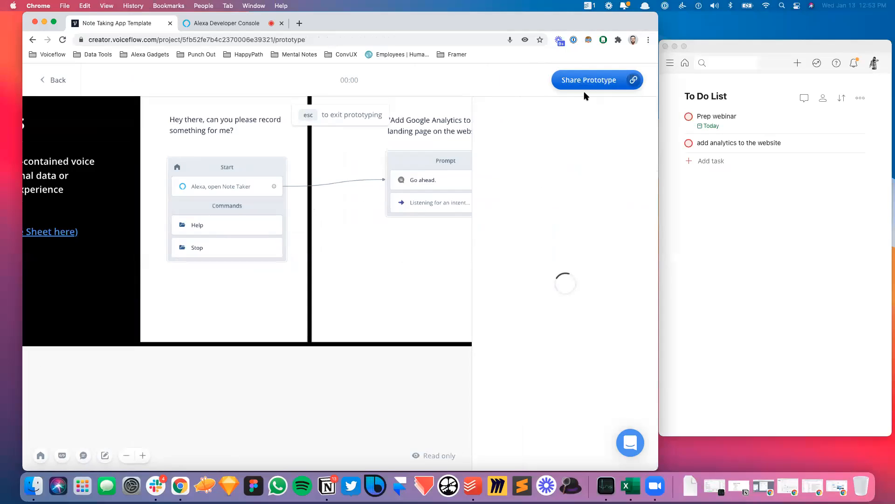
pyautogui.click(576, 264)
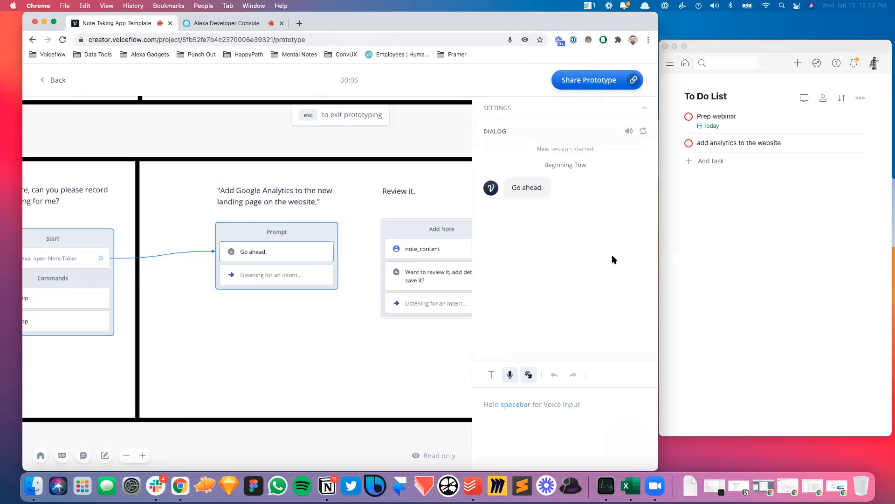
pyautogui.press('space')
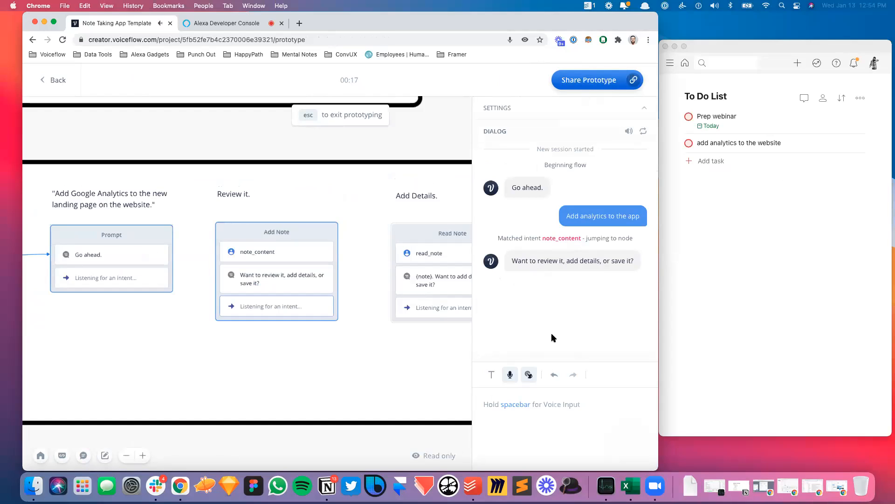
# Answer the prototype by voice with "Save it", go back and repeat "Add analytics to the app" and "Save it", and exit prototyping
pyautogui.press('space')
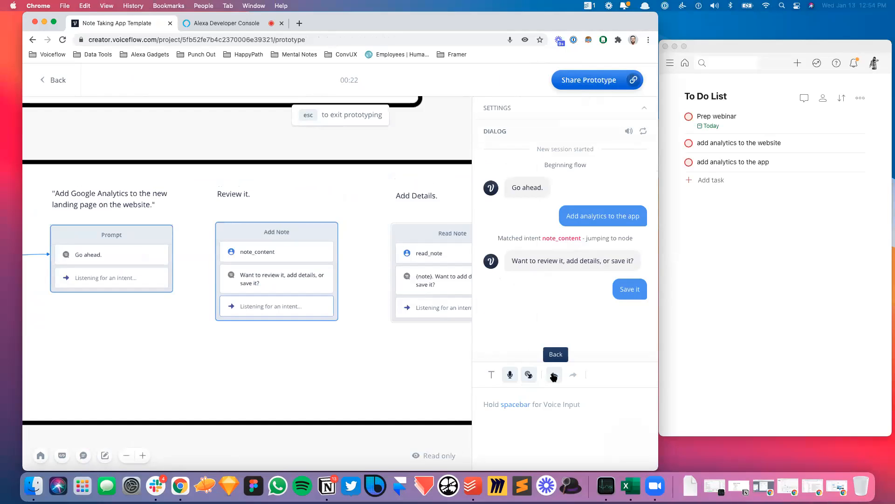
pyautogui.click(554, 375)
pyautogui.press('space')
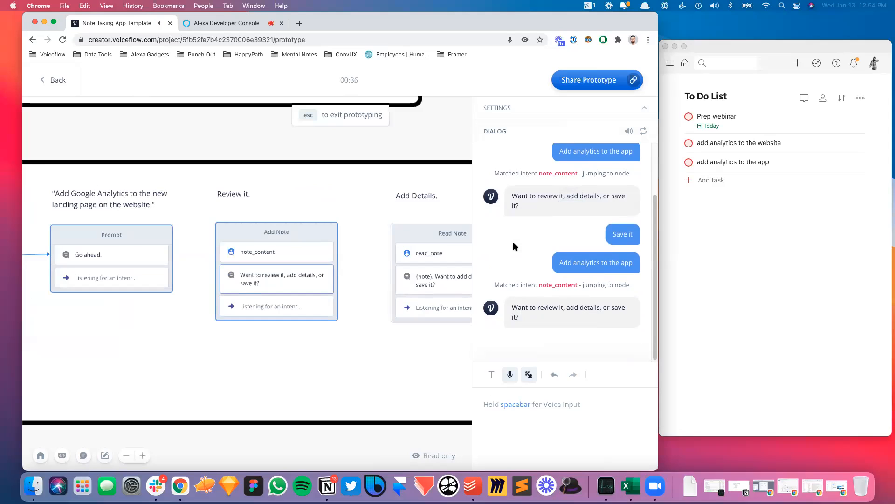
pyautogui.press('space')
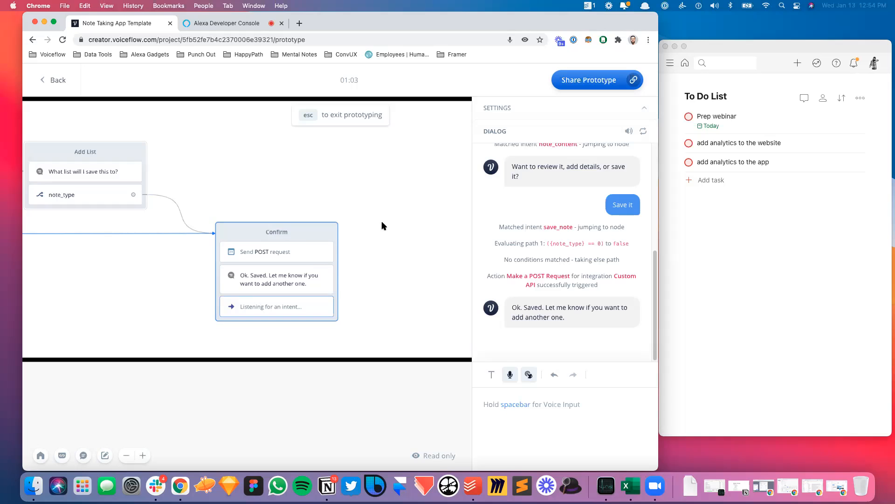
pyautogui.press('Escape')
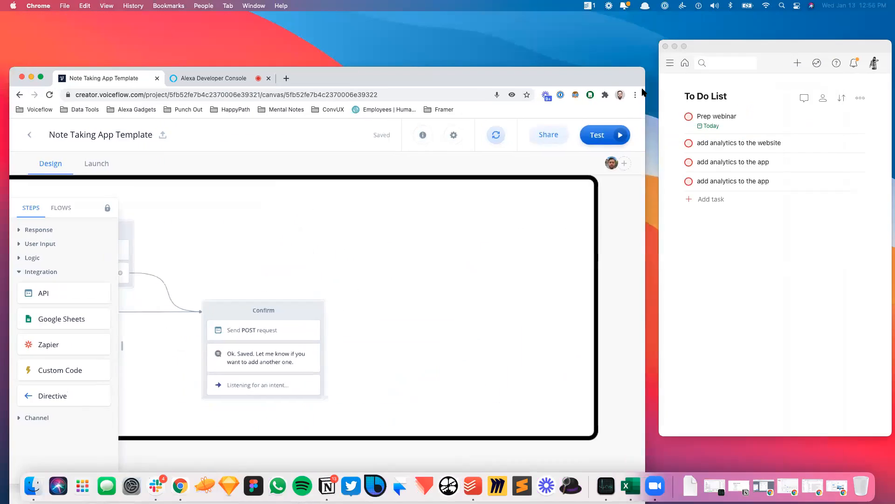
# Switch the browser to the Alexa Developer Console test page and reposition and widen its window over the Todoist list
pyautogui.moveTo(626, 83); pyautogui.dragTo(828, 26)
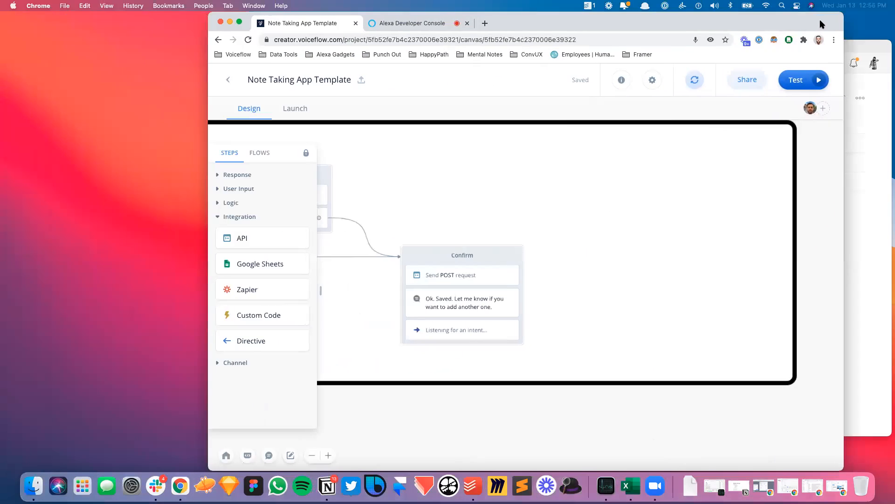
pyautogui.click(698, 82)
pyautogui.moveTo(683, 23); pyautogui.dragTo(458, 24)
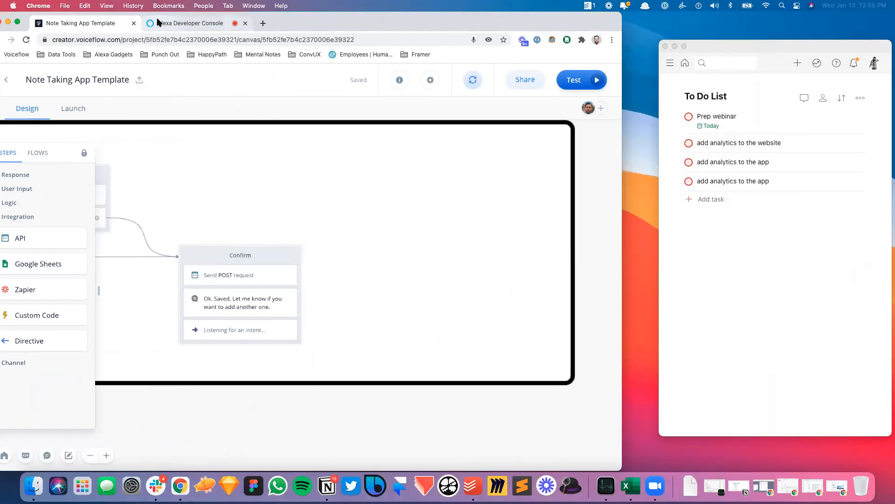
pyautogui.click(187, 22)
pyautogui.moveTo(794, 462); pyautogui.dragTo(869, 469)
pyautogui.moveTo(778, 26); pyautogui.dragTo(798, 25)
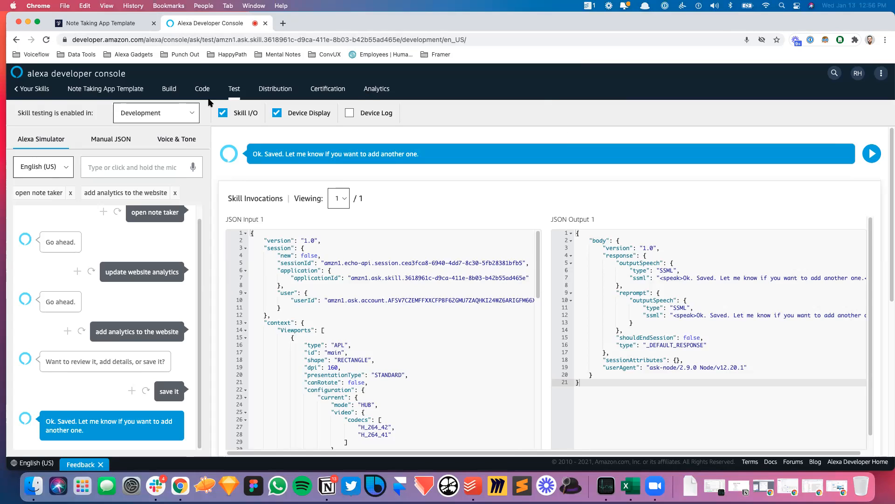
# Return to the Voiceflow project and examine the intents and variables in its interaction model
pyautogui.click(123, 25)
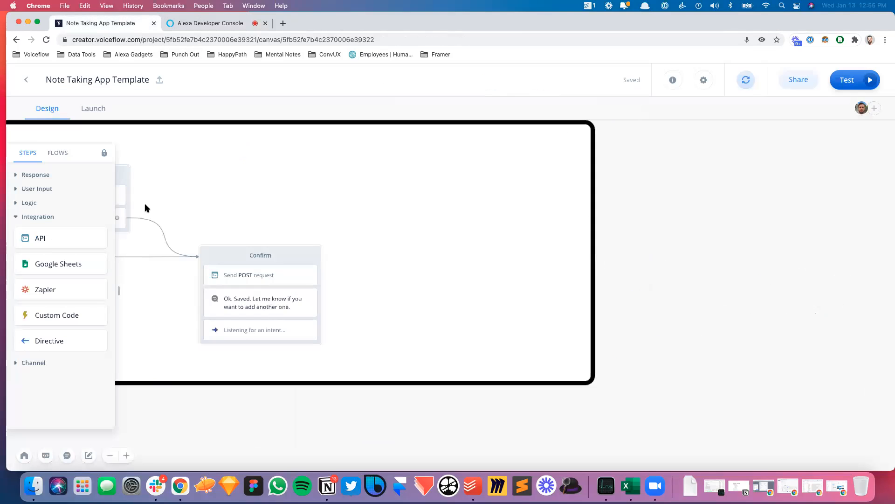
pyautogui.moveTo(153, 407); pyautogui.dragTo(863, 474)
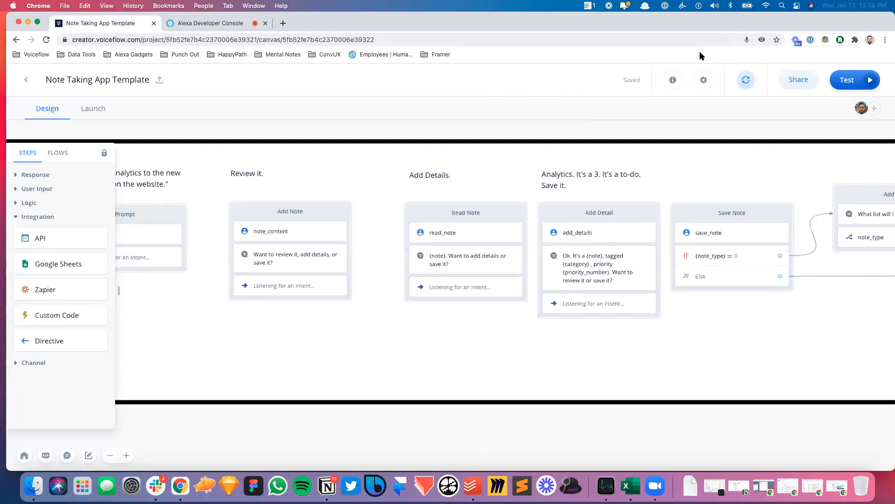
pyautogui.hscroll(-10, 480, 419)
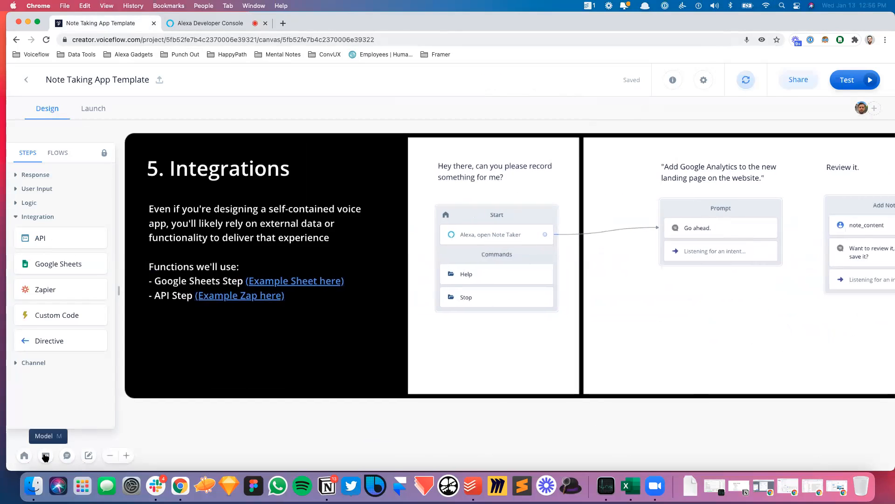
pyautogui.click(46, 456)
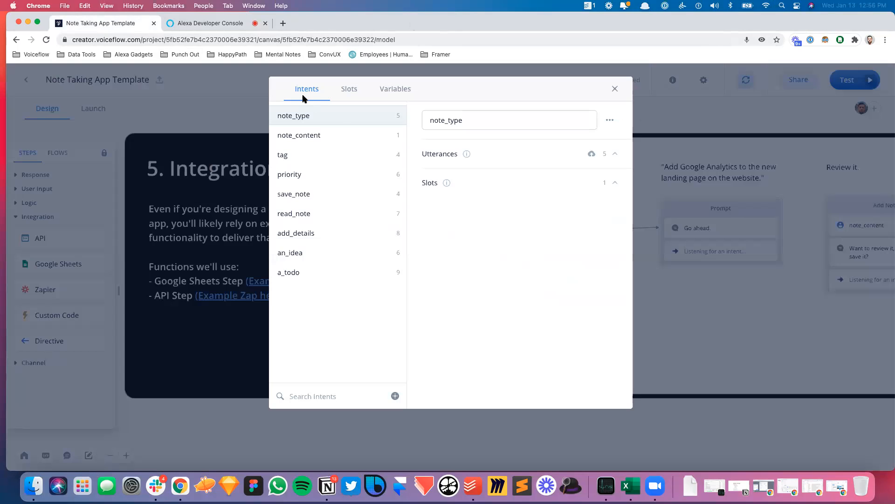
pyautogui.click(396, 93)
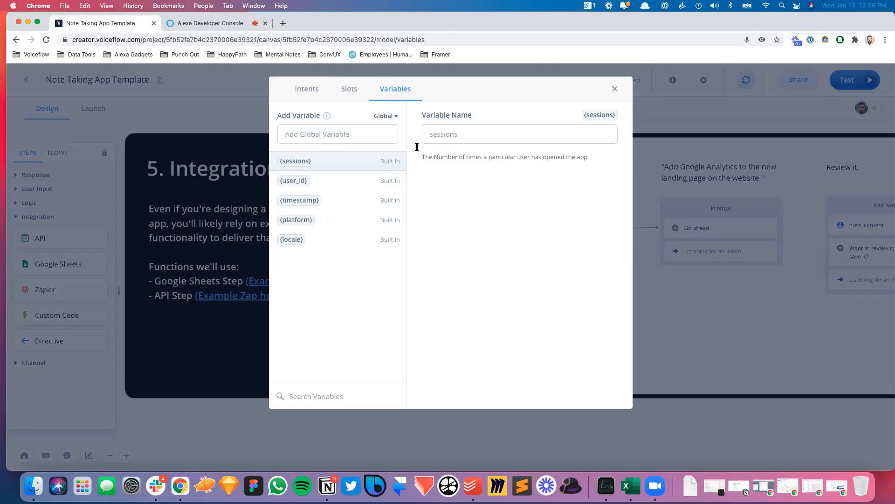
pyautogui.click(615, 89)
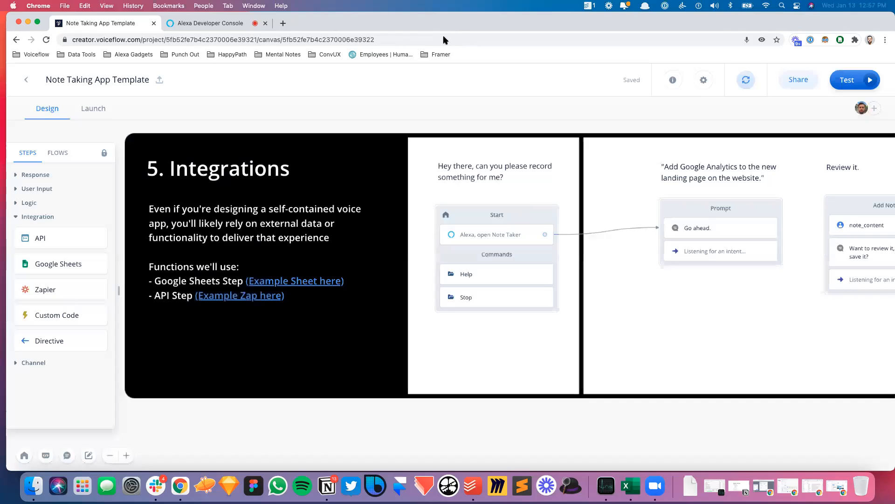
# Add a new block with a Speak step to the empty canvas above the Happy Path section
pyautogui.scroll(-5, 319, 429)
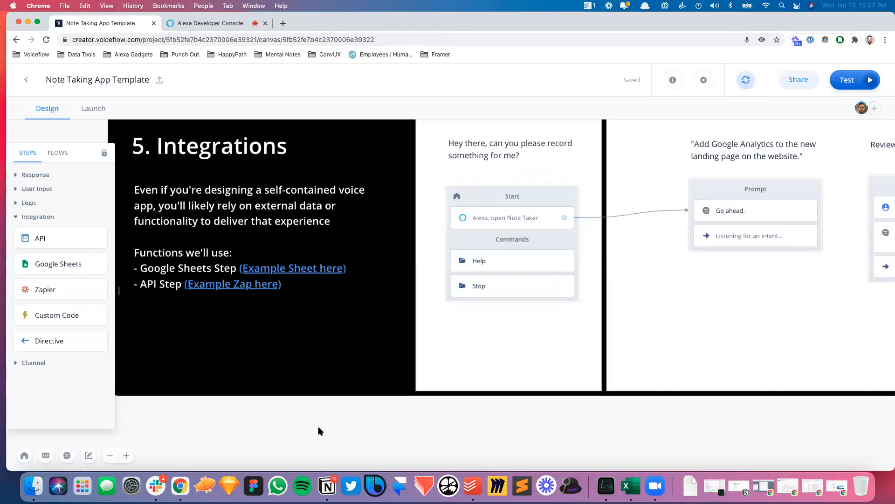
pyautogui.scroll(-5, 322, 427)
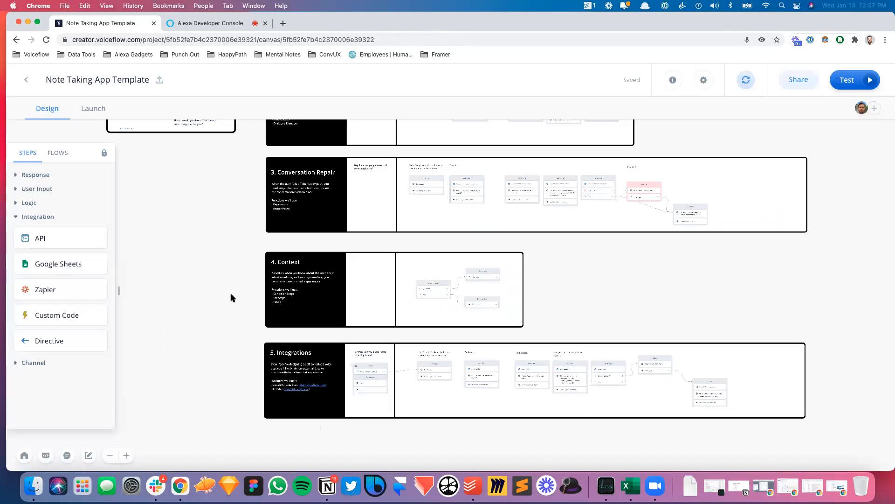
pyautogui.scroll(5, 194, 348)
pyautogui.scroll(3, 186, 350)
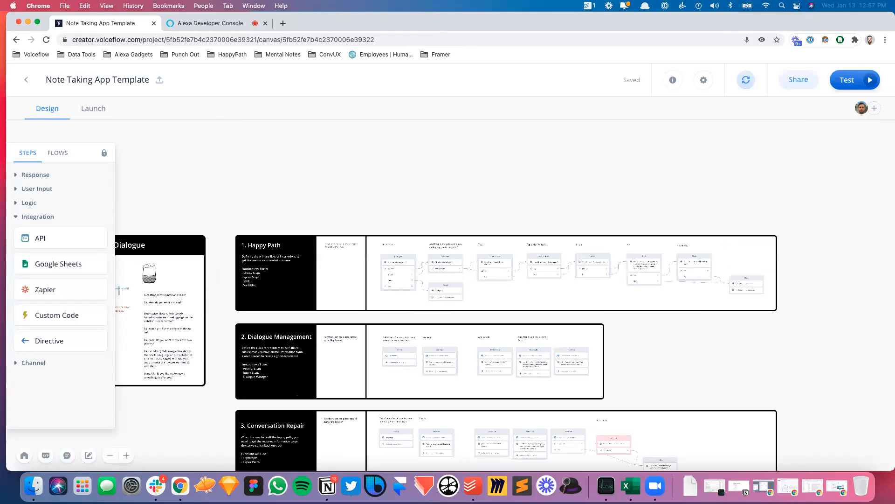
pyautogui.rightClick(350, 175)
pyautogui.click(291, 189)
pyautogui.scroll(5, 290, 189)
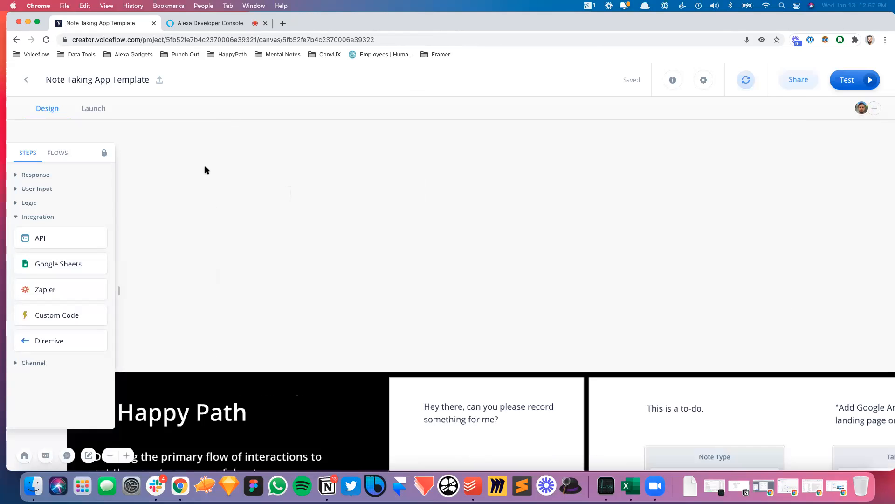
pyautogui.click(15, 176)
pyautogui.moveTo(46, 200); pyautogui.dragTo(352, 188)
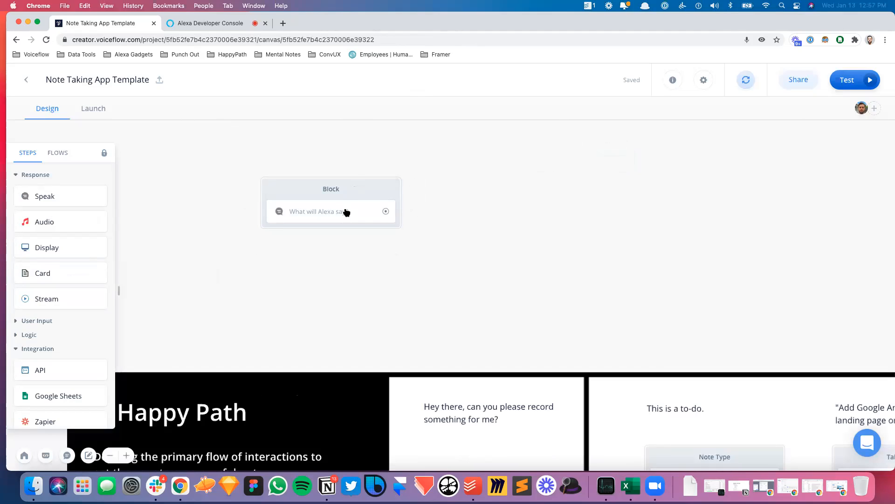
# Add three System Says responses to the new block's Speak step
pyautogui.click(350, 194)
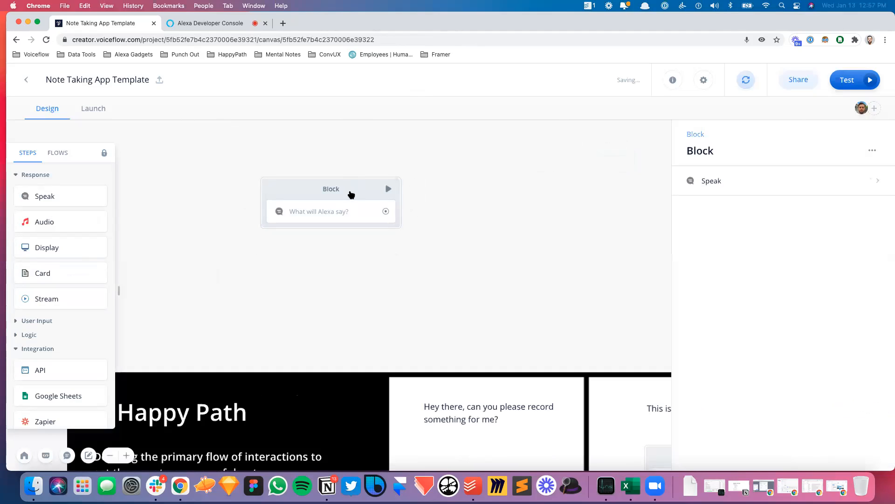
pyautogui.click(798, 181)
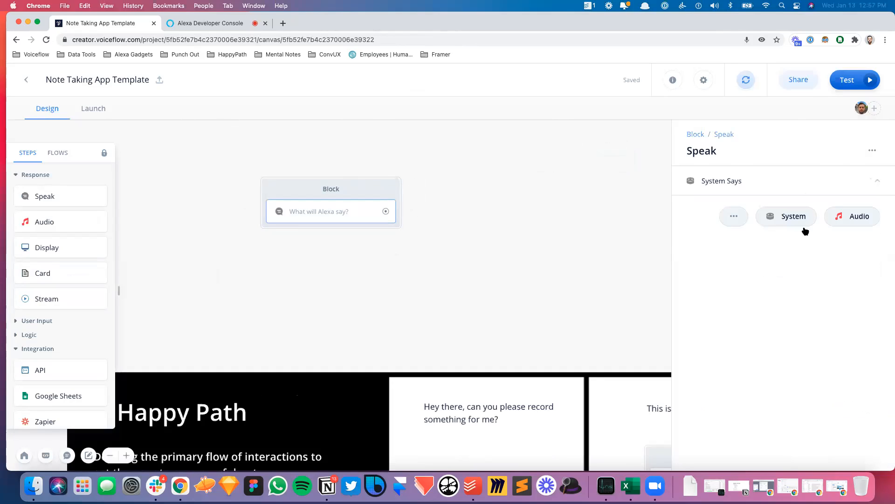
pyautogui.click(790, 220)
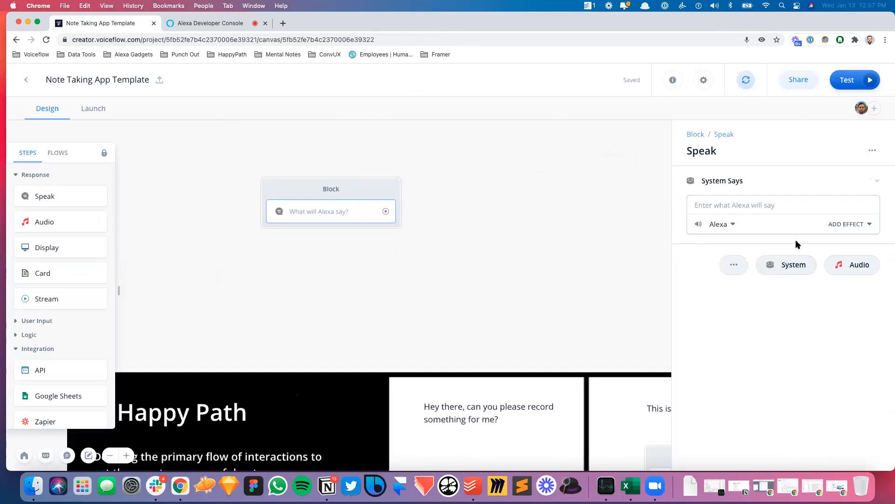
pyautogui.click(799, 265)
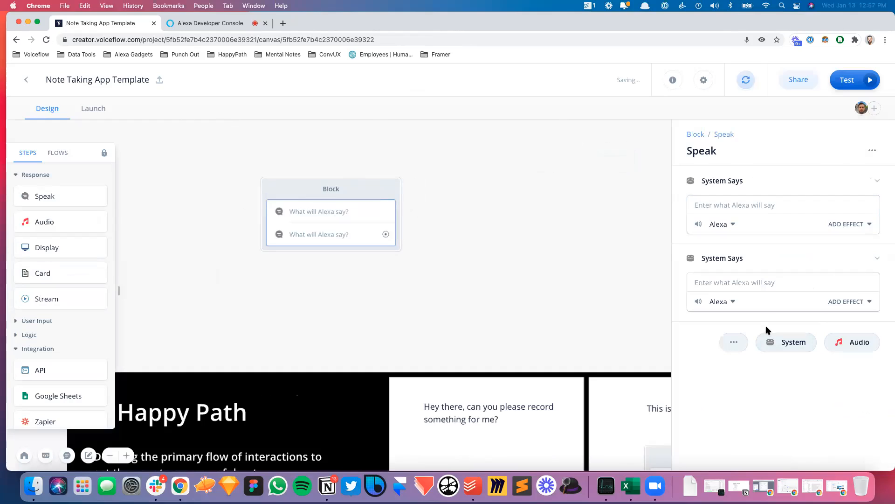
pyautogui.click(789, 343)
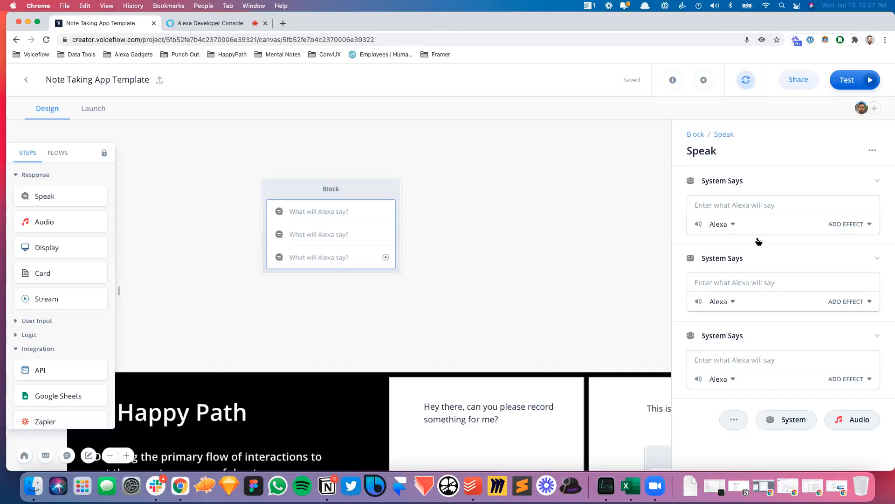
# Set the first two responses to "What's the time" and "What's the weather", and randomize the Speak step's outputs
pyautogui.click(794, 205)
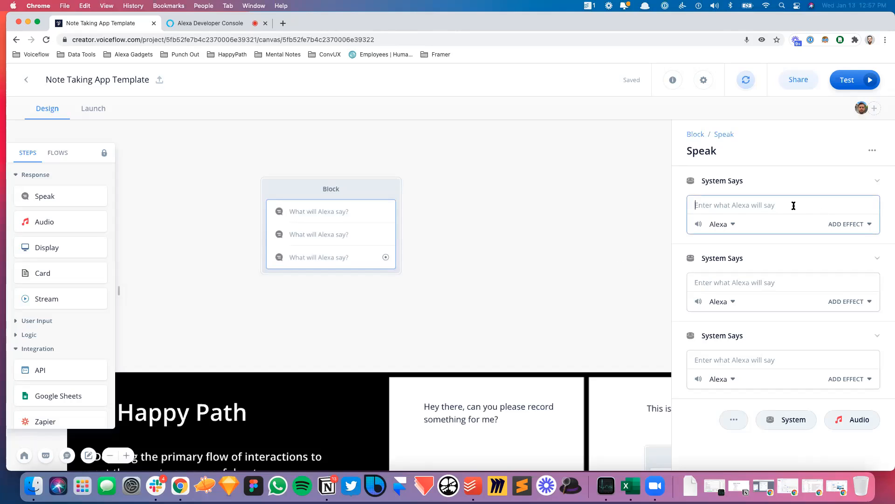
pyautogui.write("What's the time")
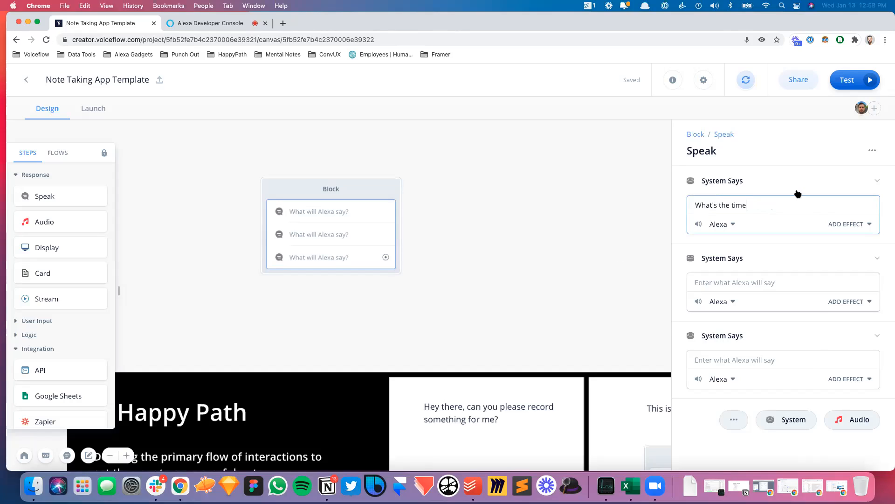
pyautogui.click(722, 224)
pyautogui.click(833, 283)
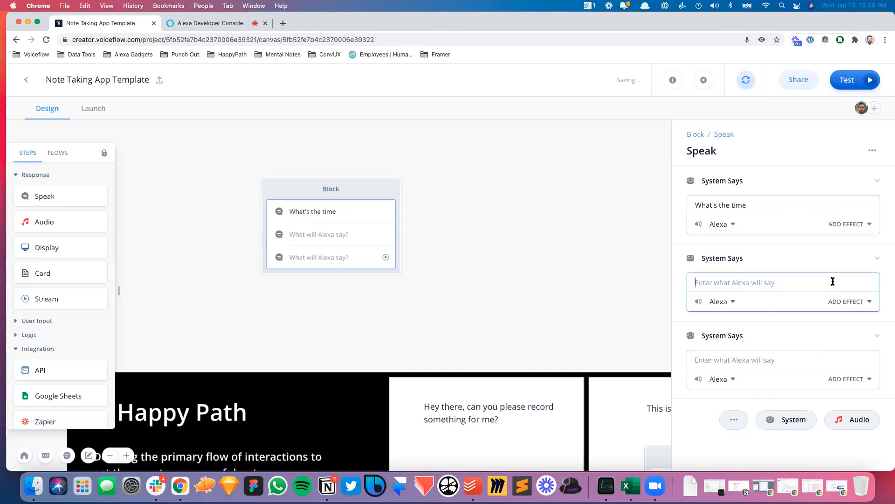
pyautogui.write("What's the weather")
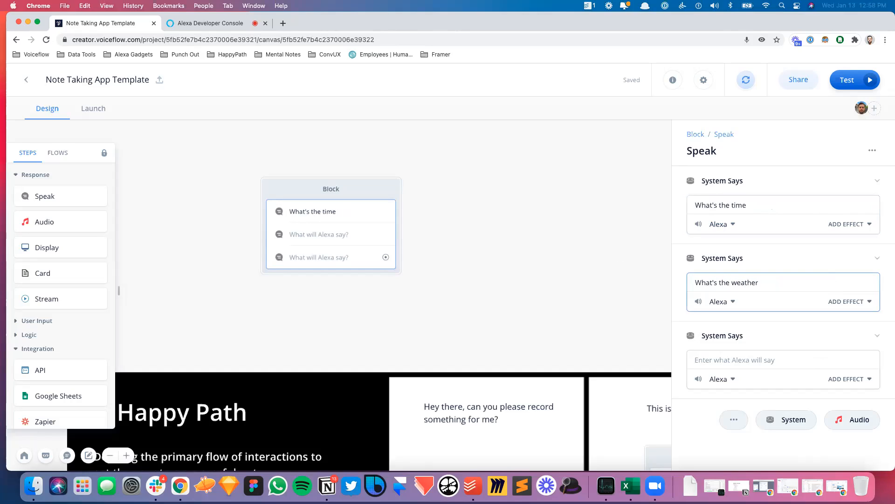
pyautogui.click(732, 418)
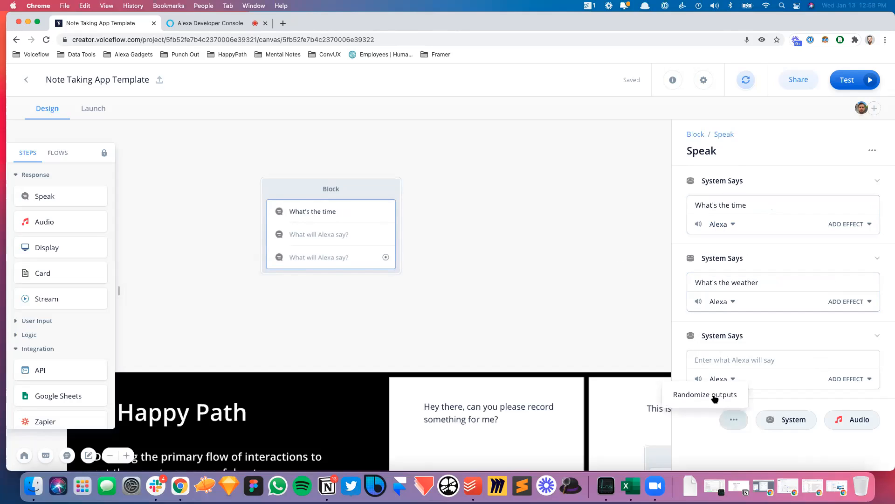
pyautogui.click(713, 394)
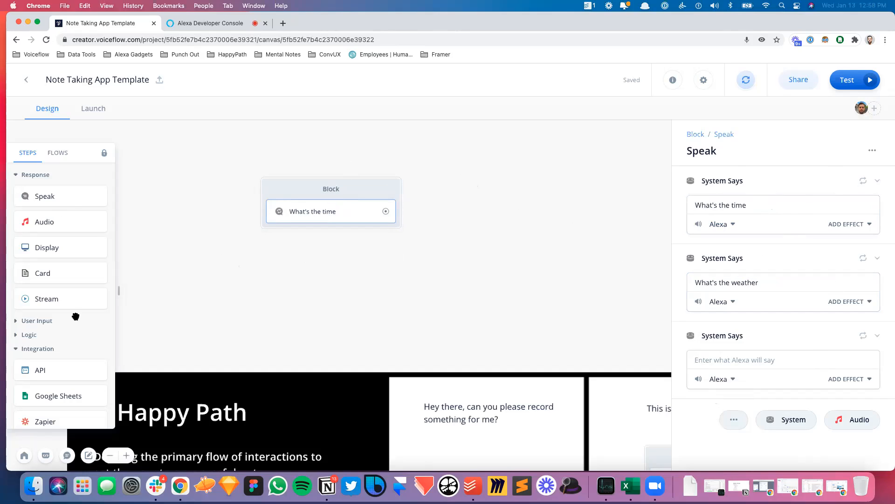
# Add a new block with a Random logic step below the Speak block
pyautogui.click(17, 349)
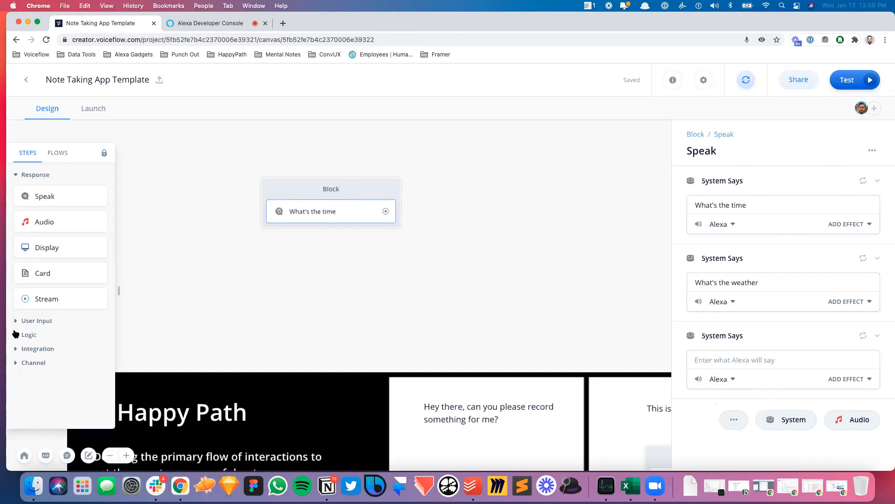
pyautogui.click(33, 334)
pyautogui.scroll(-3, 33, 332)
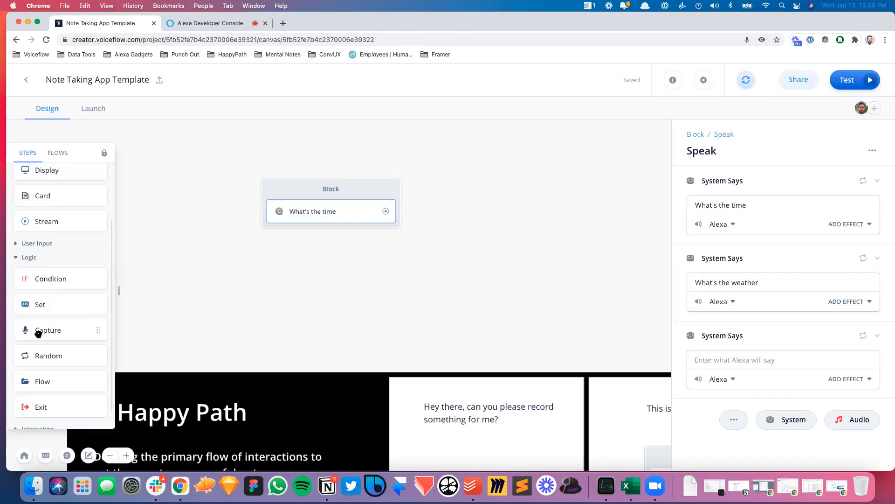
pyautogui.moveTo(36, 355); pyautogui.dragTo(350, 264)
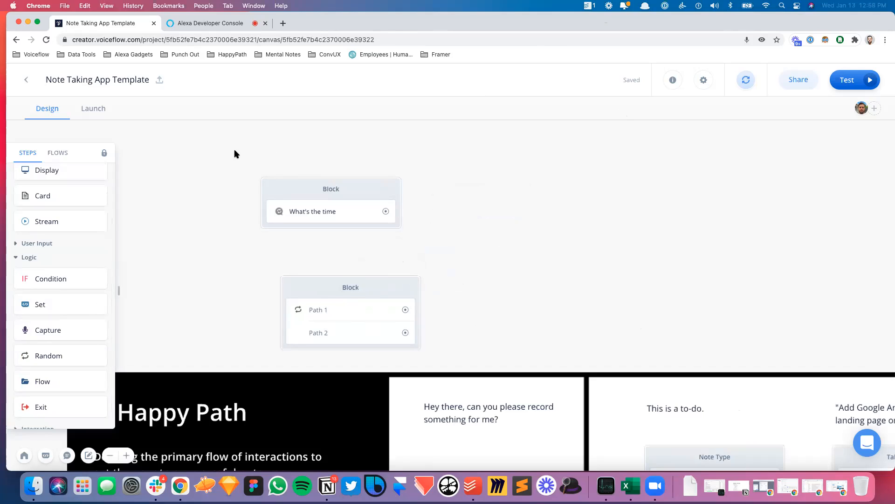
# Reload the project and bring the Sample Dialogue section into close view
pyautogui.press('super+r')
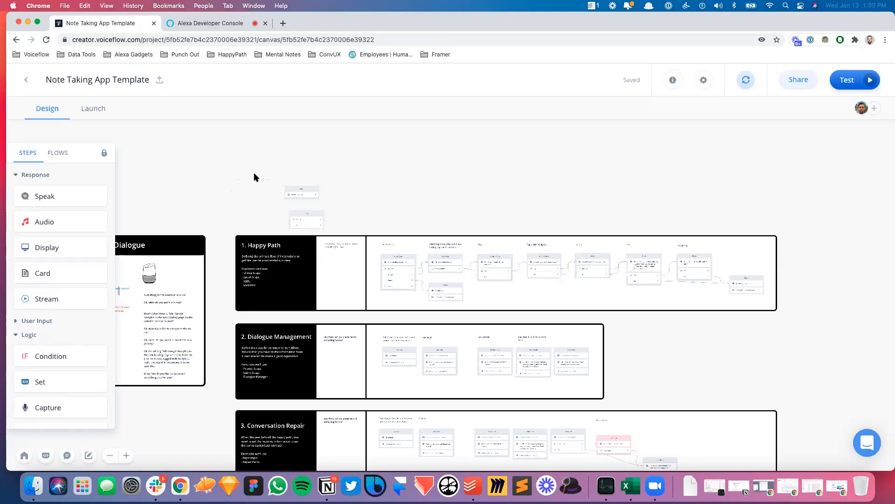
pyautogui.hscroll(-5, 233, 215)
pyautogui.scroll(-2, 233, 215)
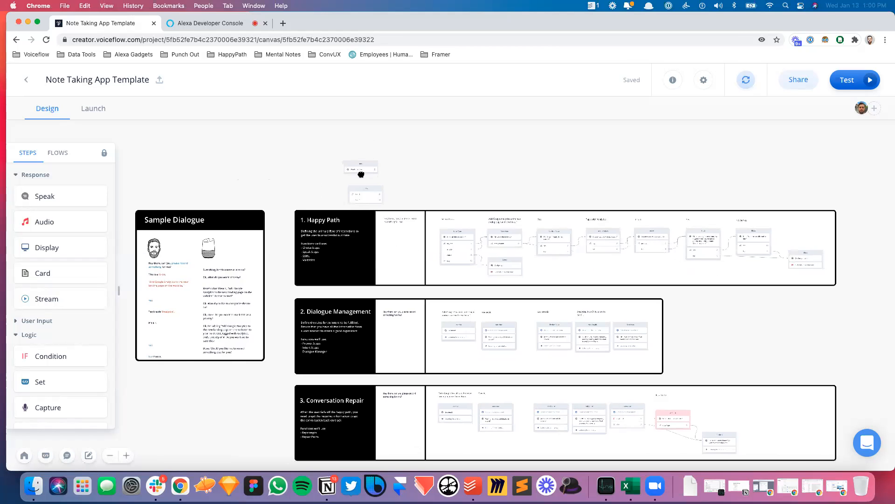
pyautogui.scroll(-3, 205, 250)
pyautogui.scroll(8, 205, 249)
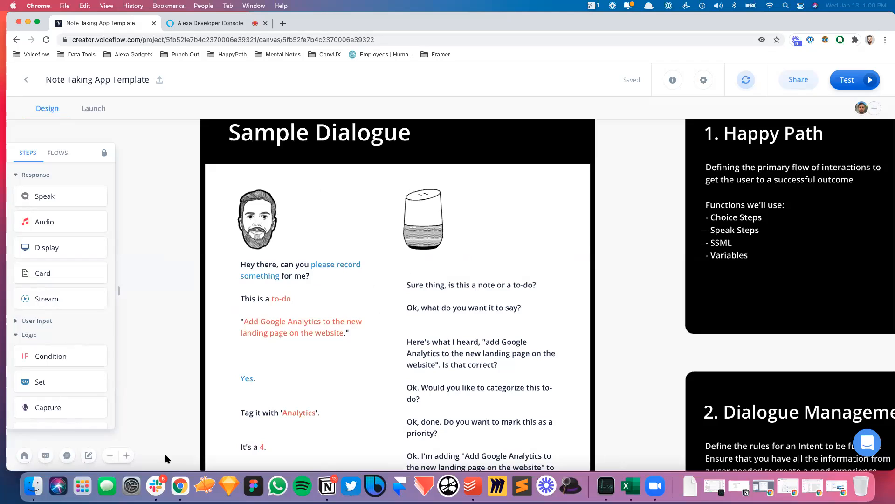
# Inspect the Sample Dialogue title, the face image and the smart speaker image as editable elements in markup mode
pyautogui.click(89, 455)
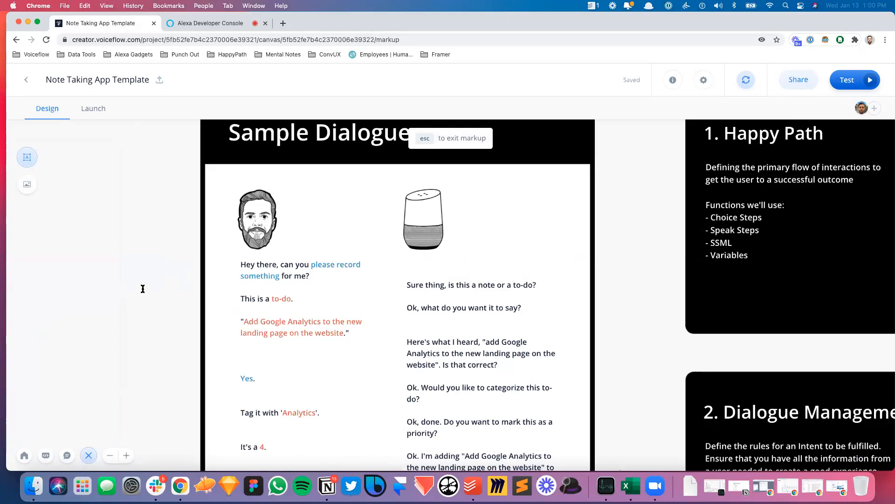
pyautogui.press('Escape')
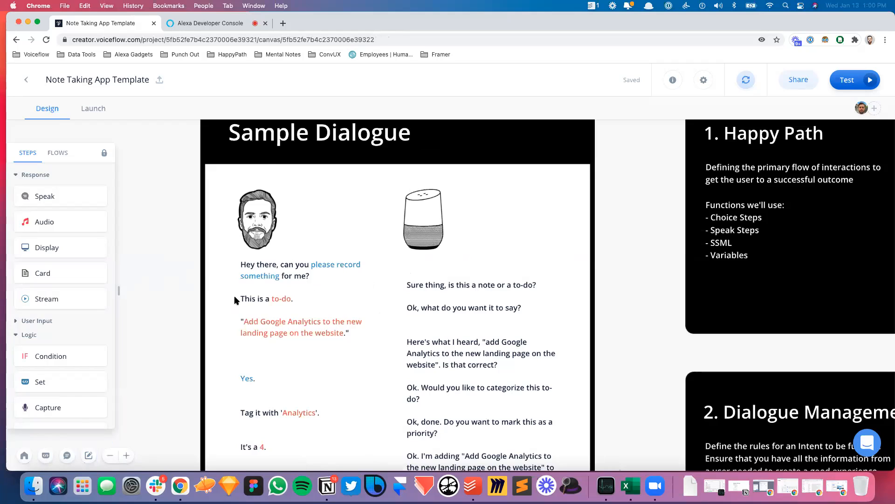
pyautogui.click(326, 136)
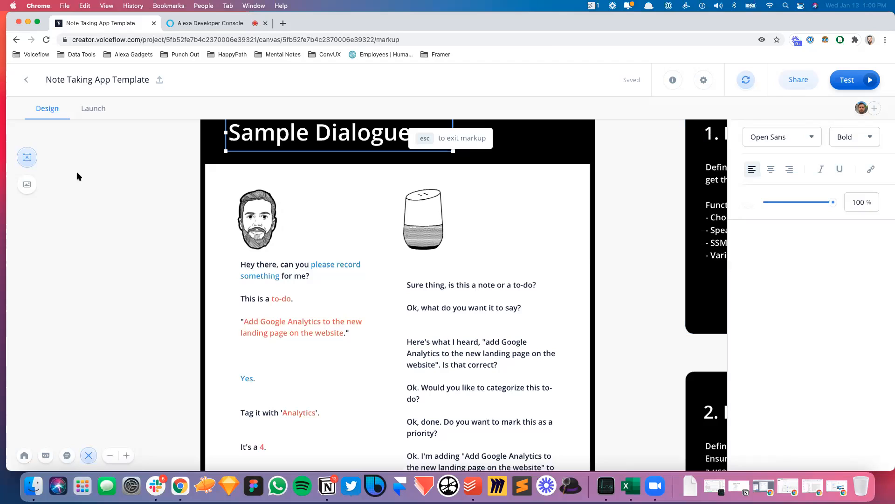
pyautogui.click(280, 235)
pyautogui.click(428, 221)
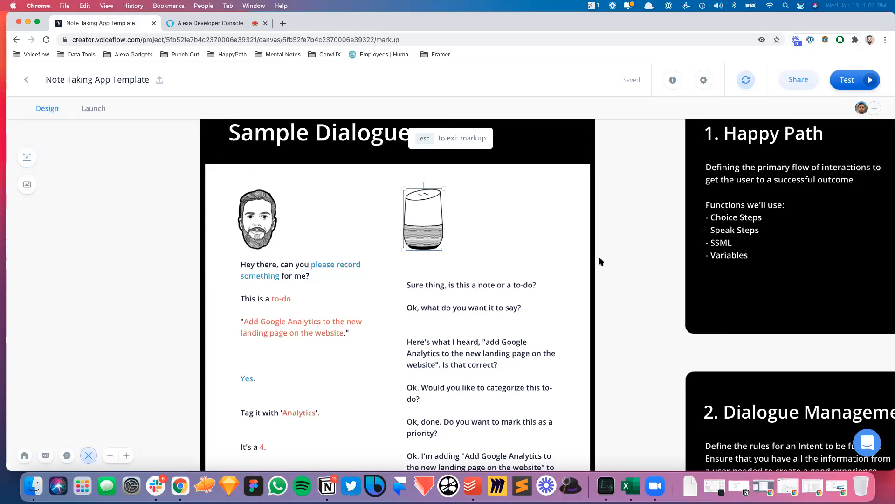
pyautogui.scroll(-5, 167, 294)
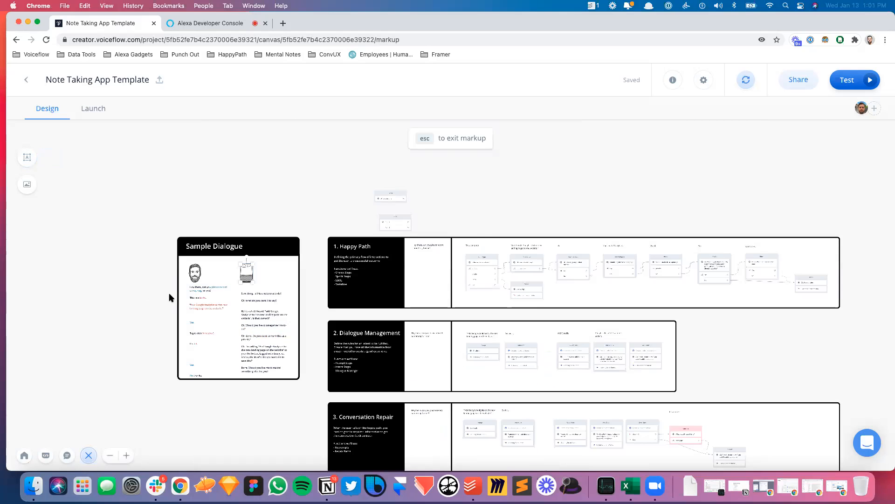
pyautogui.scroll(5, 168, 293)
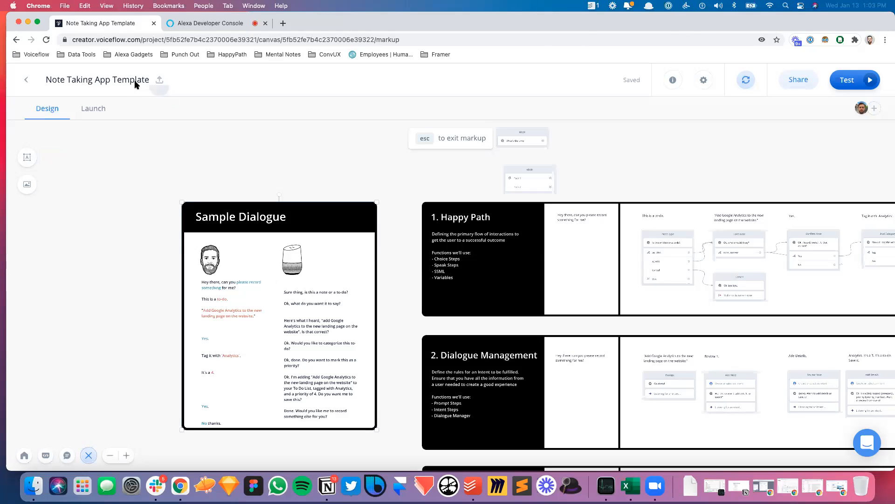
# Export the Note Taking App Template project as a local .vf file
pyautogui.click(160, 80)
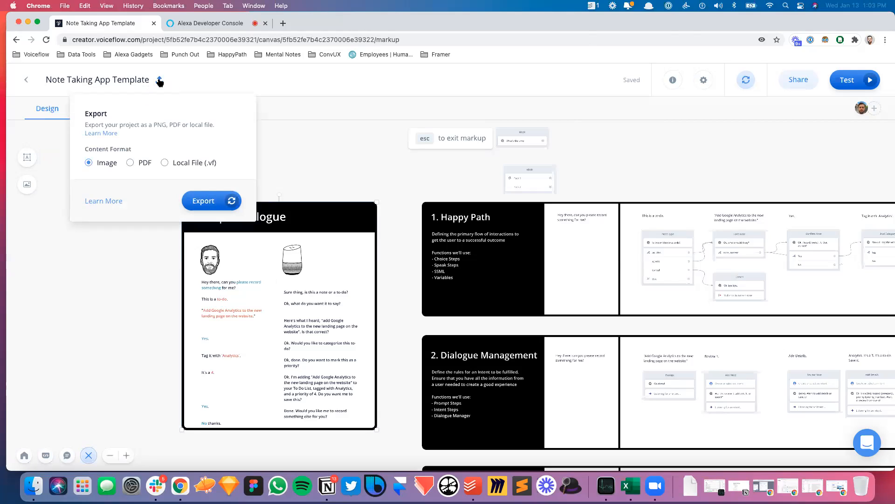
pyautogui.rightClick(86, 155)
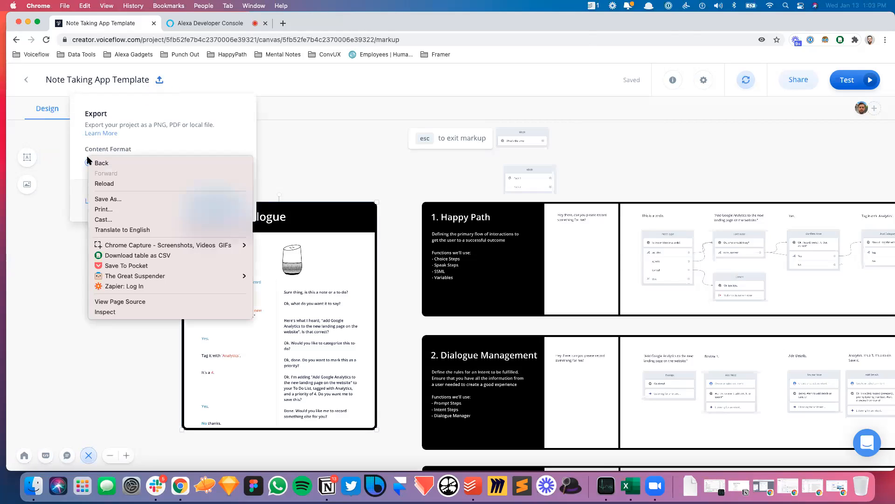
pyautogui.click(66, 145)
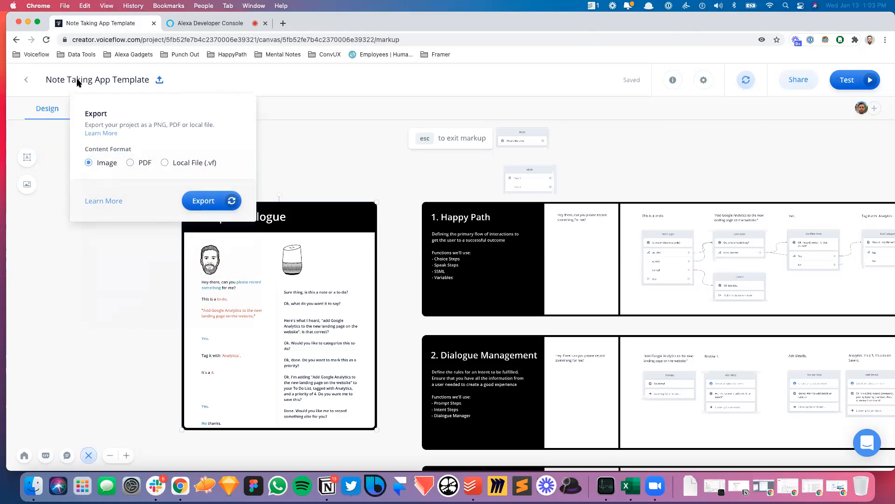
pyautogui.click(166, 164)
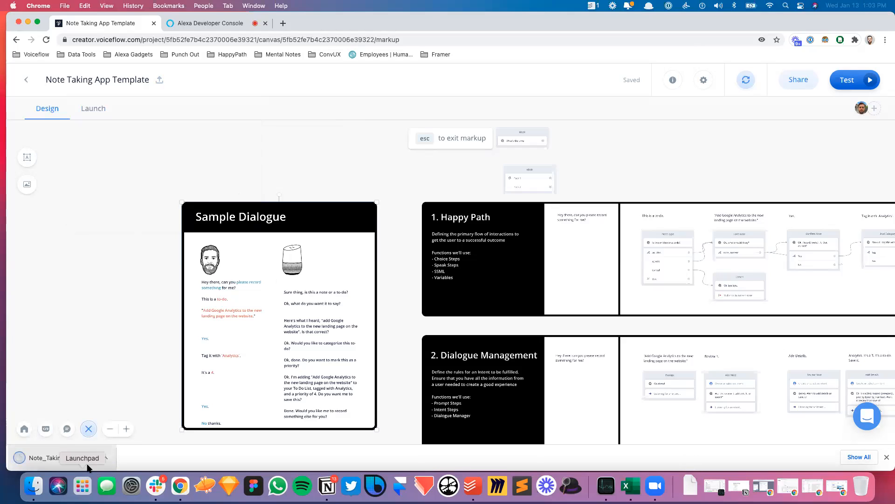
# Return to the workspace's project list and import the downloaded Note Taking App .vf file
pyautogui.click(25, 84)
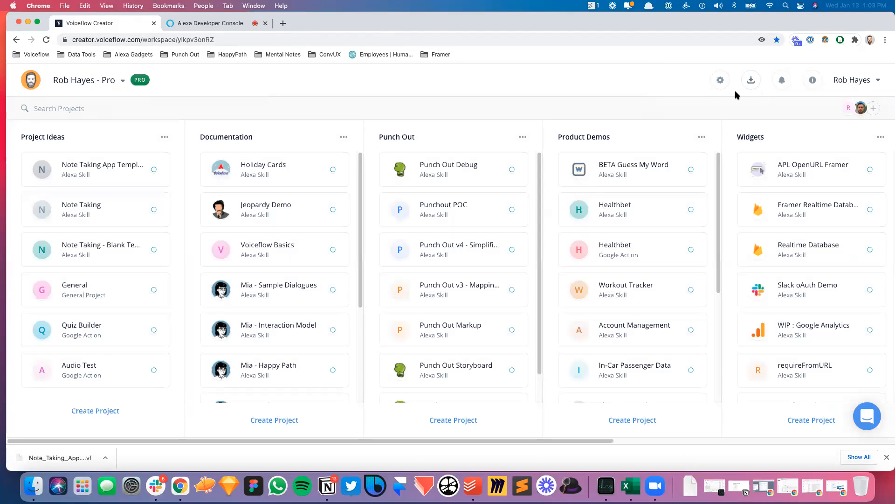
pyautogui.click(750, 80)
pyautogui.click(432, 200)
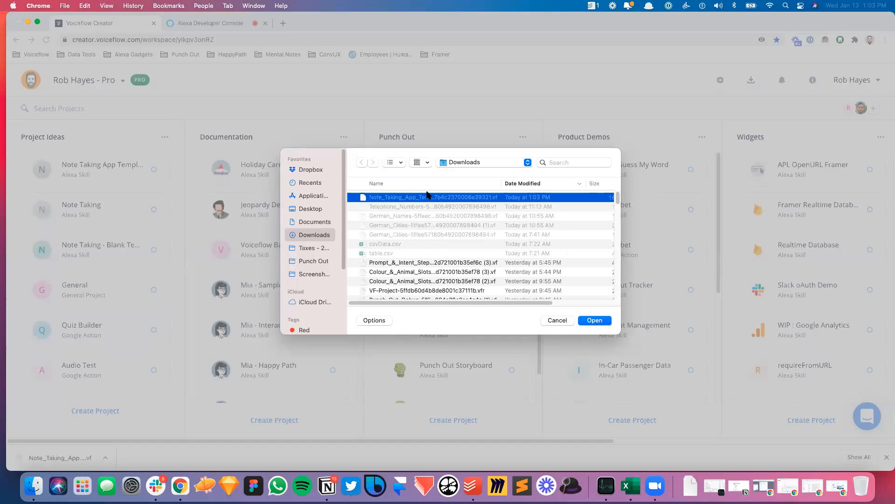
pyautogui.click(595, 320)
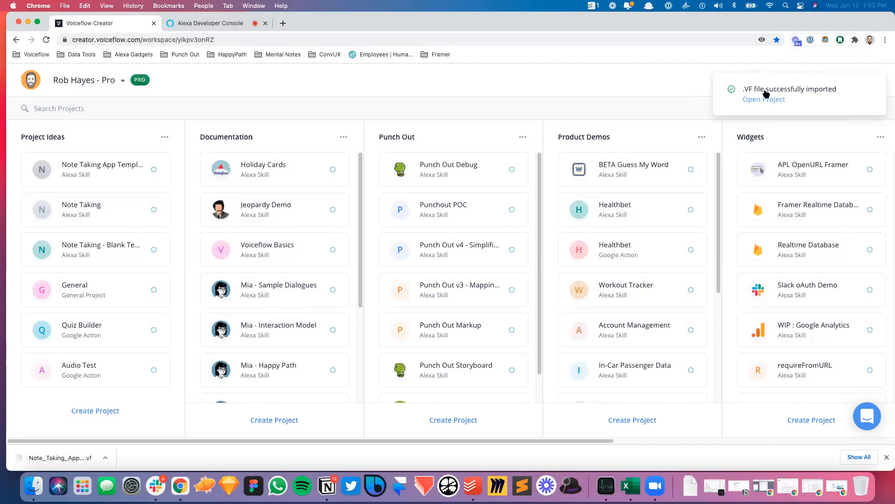
# Copy the download link of the Note Taking App Template project in the Project Ideas list
pyautogui.click(47, 177)
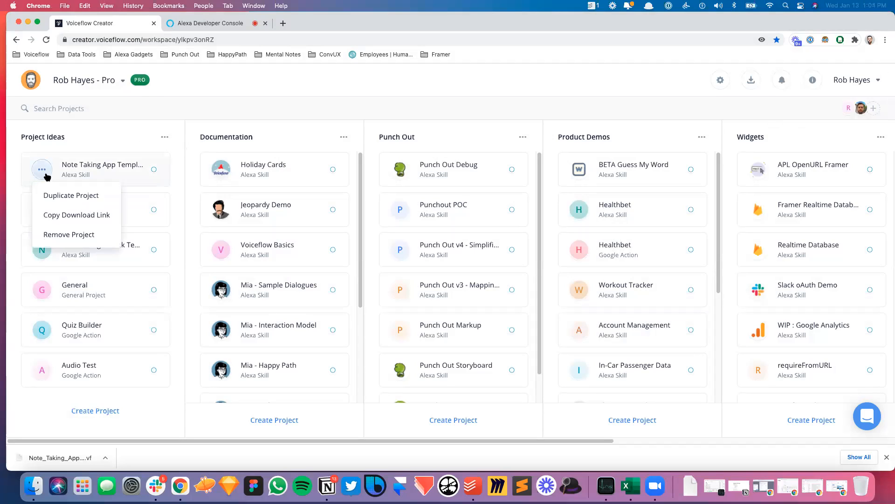
pyautogui.click(55, 215)
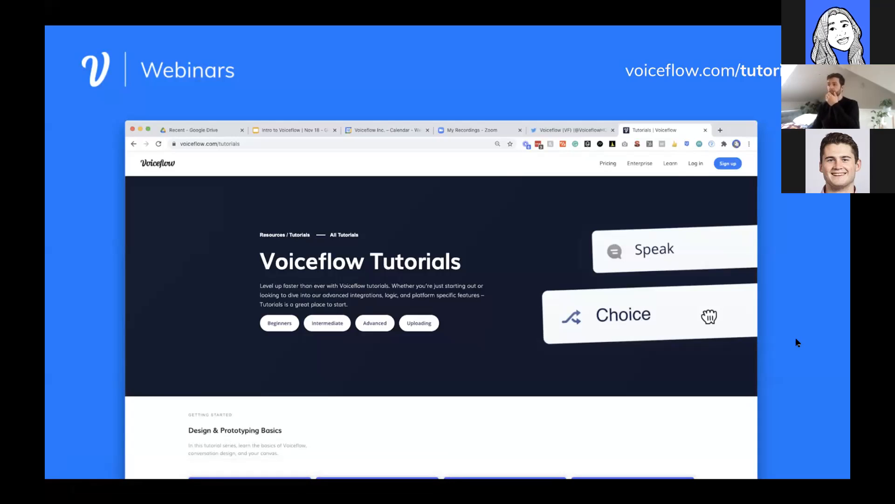
pyautogui.press('Right')
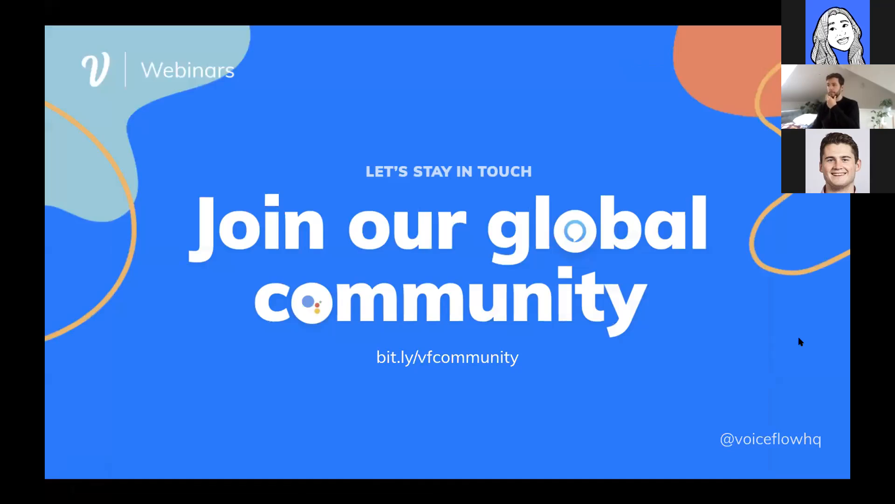